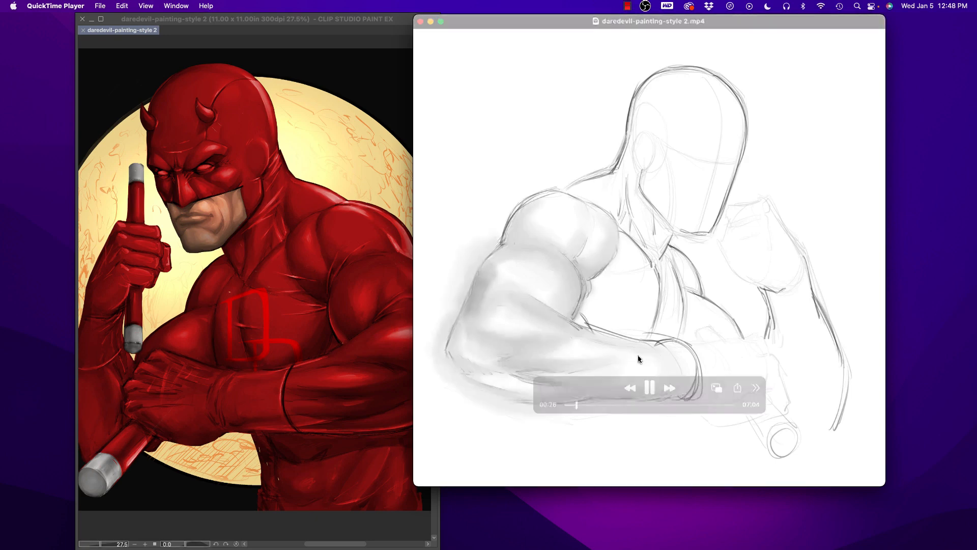
Pause the painting video, switch to Clip Studio Paint and hide the figure's color and shading layers from Layer 2 down to Layer 4 Copy
click(650, 388)
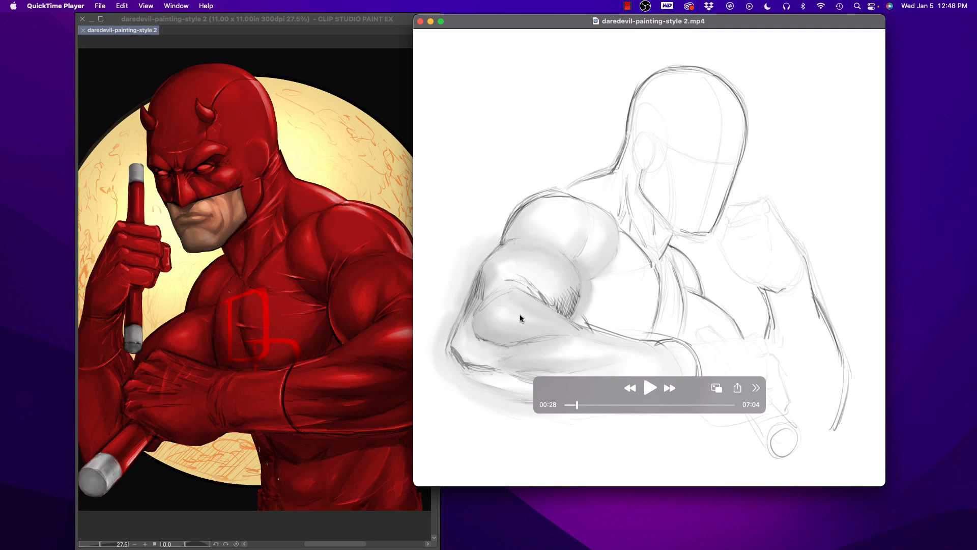
click(351, 276)
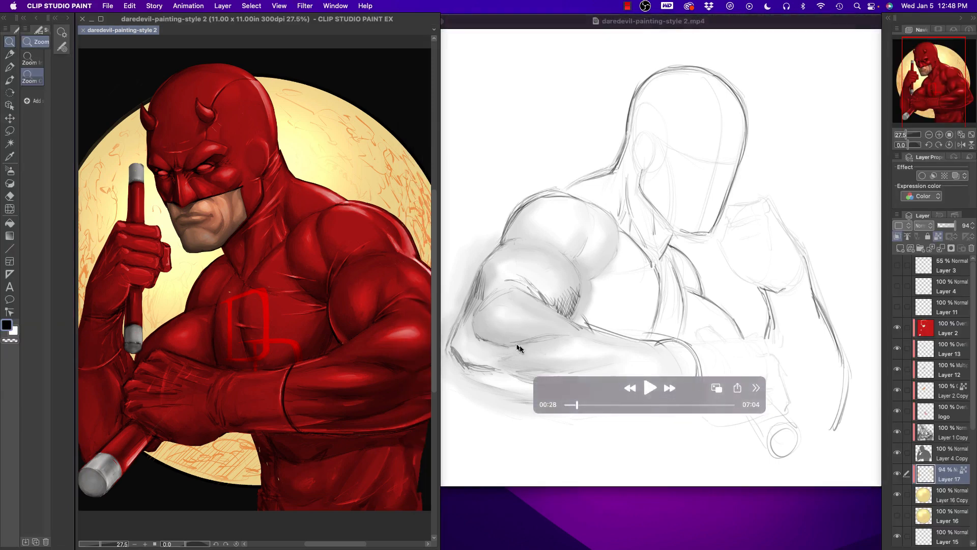
drag(974, 313, 973, 430)
scroll(907, 321, up, 8)
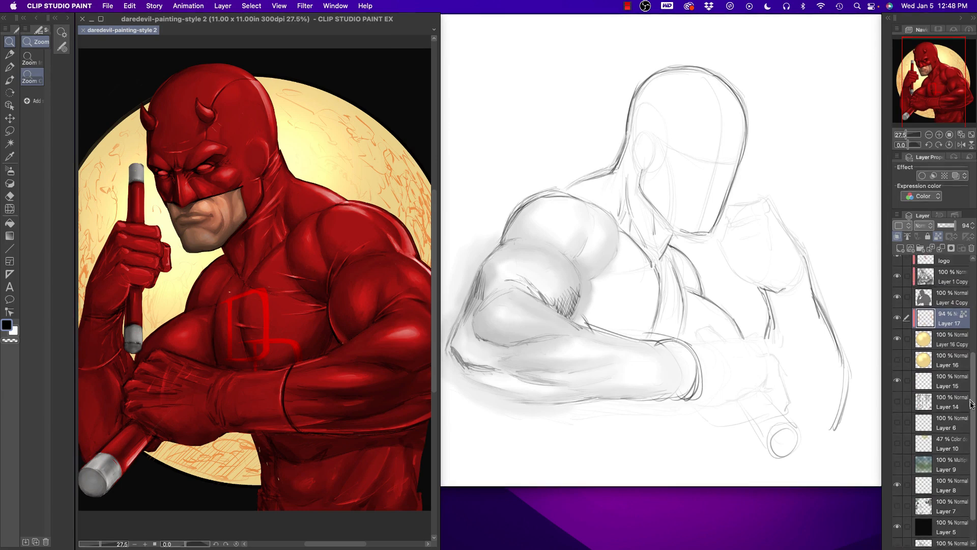
drag(898, 303, 898, 367)
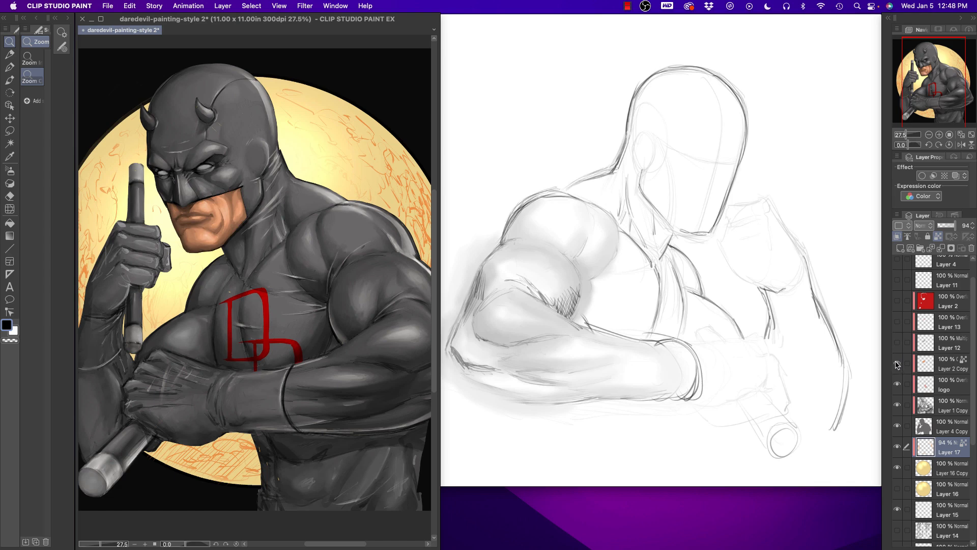
drag(897, 367, 897, 446)
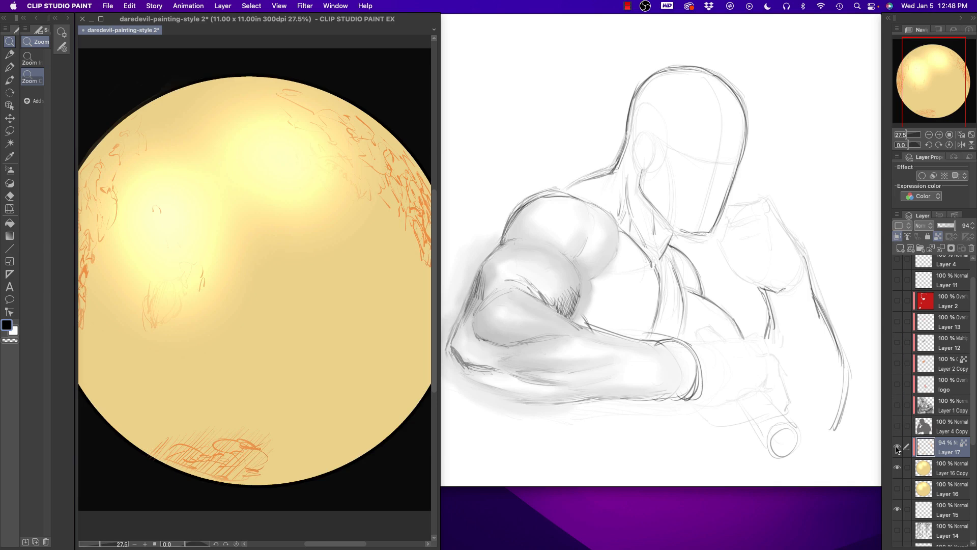
Hide Layer 17, Layer 16 Copy, Layer 15, Layer 8 and Layer 5, and show the gray sketch on Layer 1
click(897, 447)
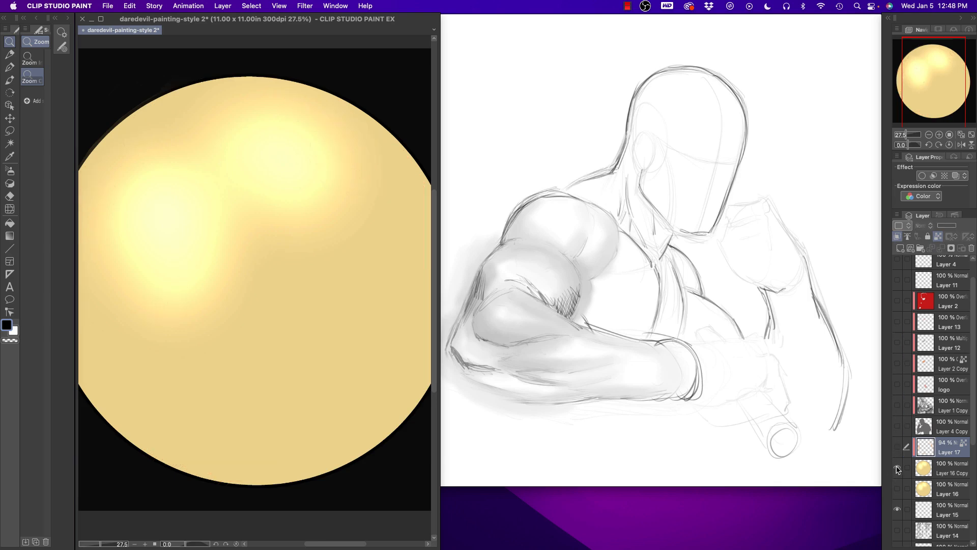
click(898, 468)
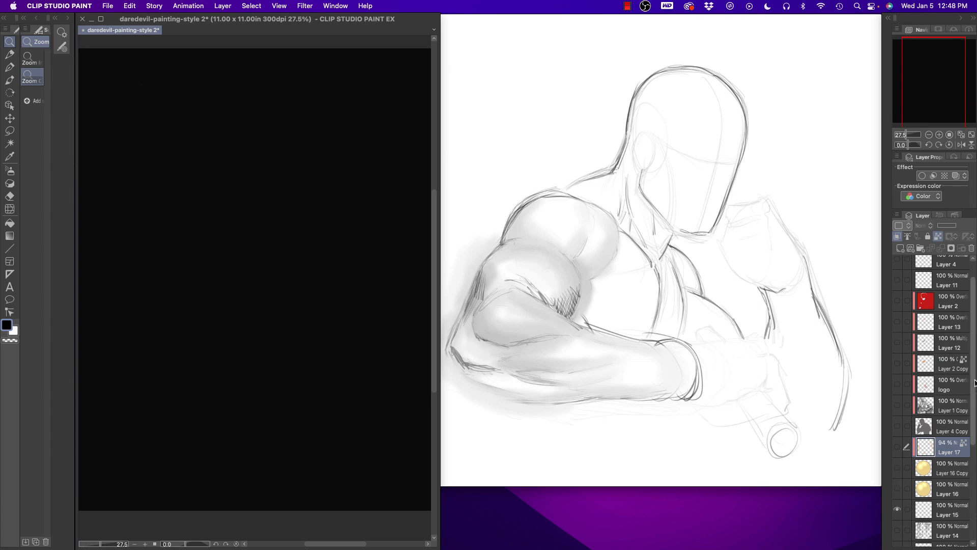
scroll(973, 398, down, 5)
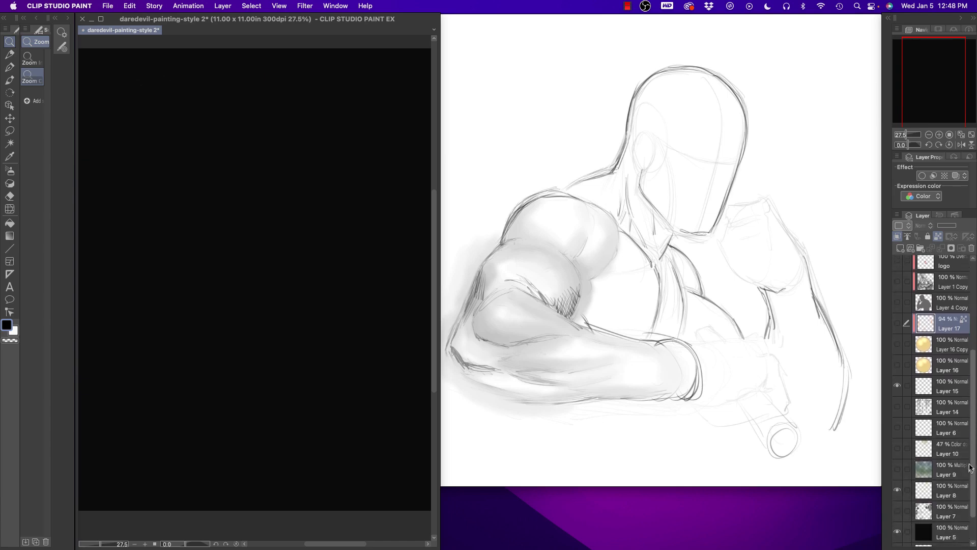
click(898, 376)
click(897, 377)
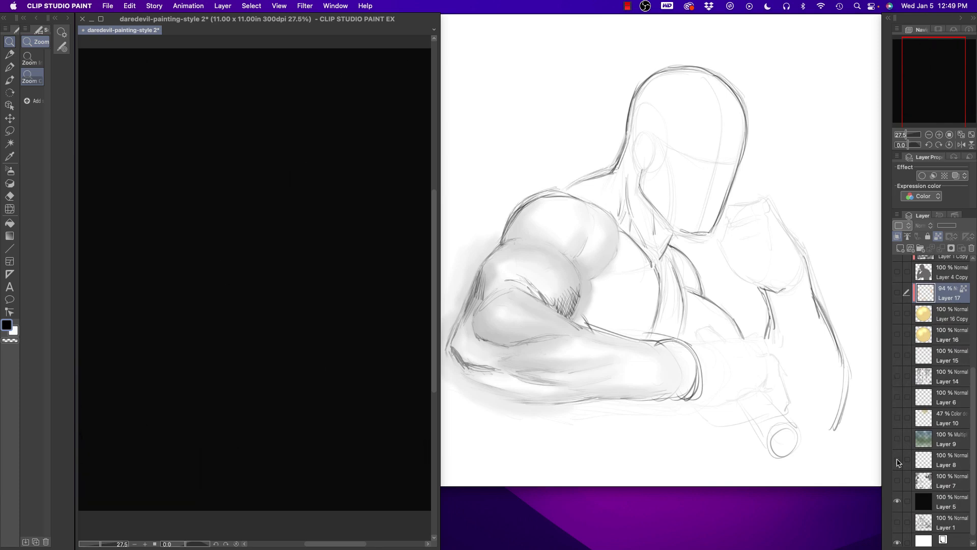
click(898, 502)
scroll(897, 509, down, 1)
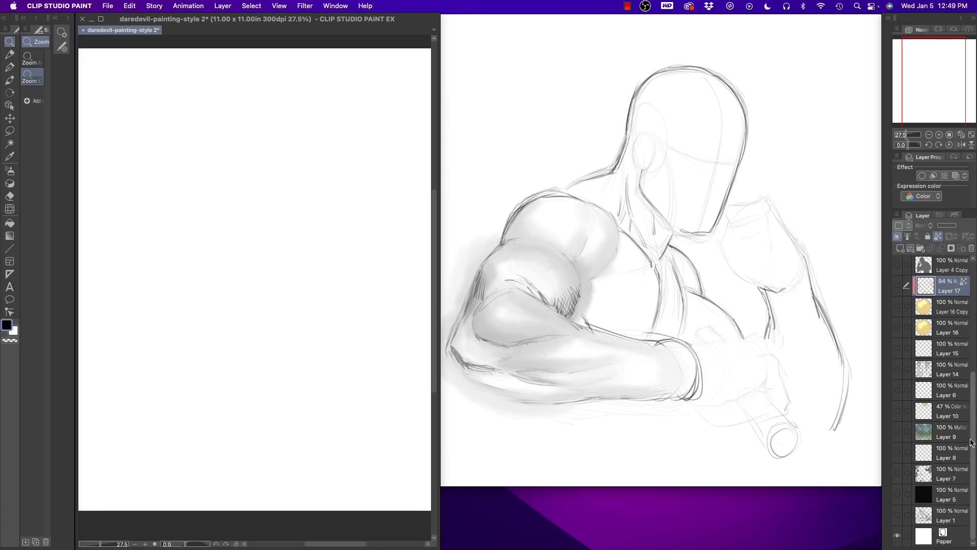
click(897, 515)
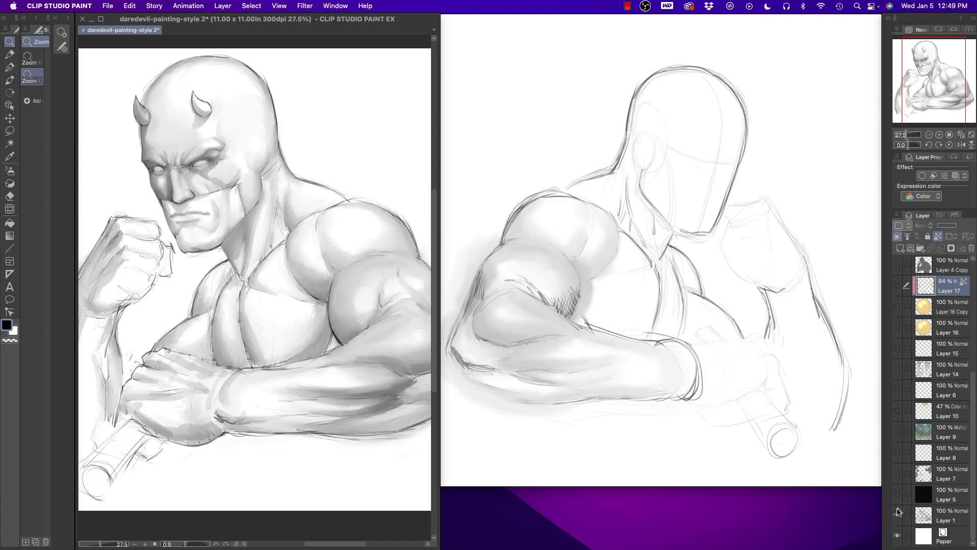
click(267, 222)
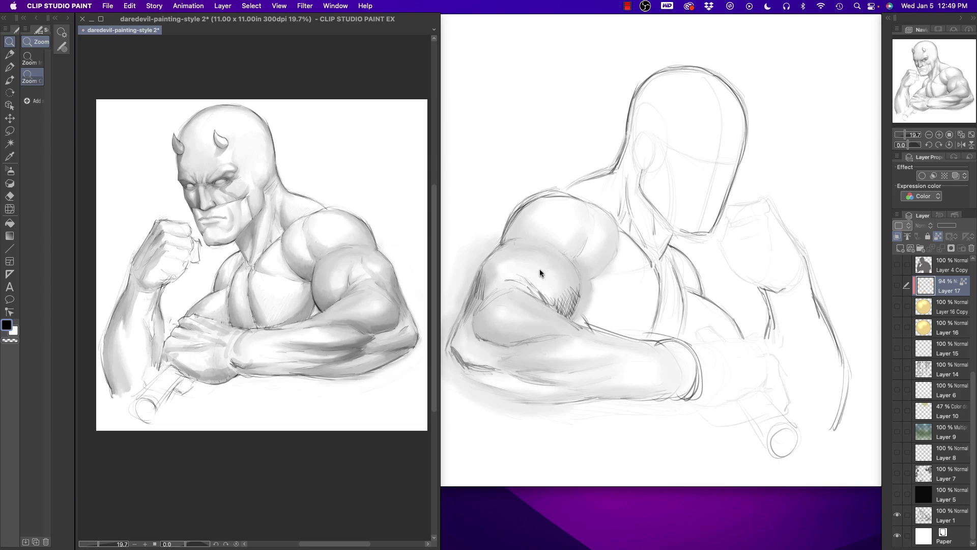
Play the next part of the sketching video in QuickTime Player, pause it and switch back to Clip Studio Paint
mouse_move(652, 382)
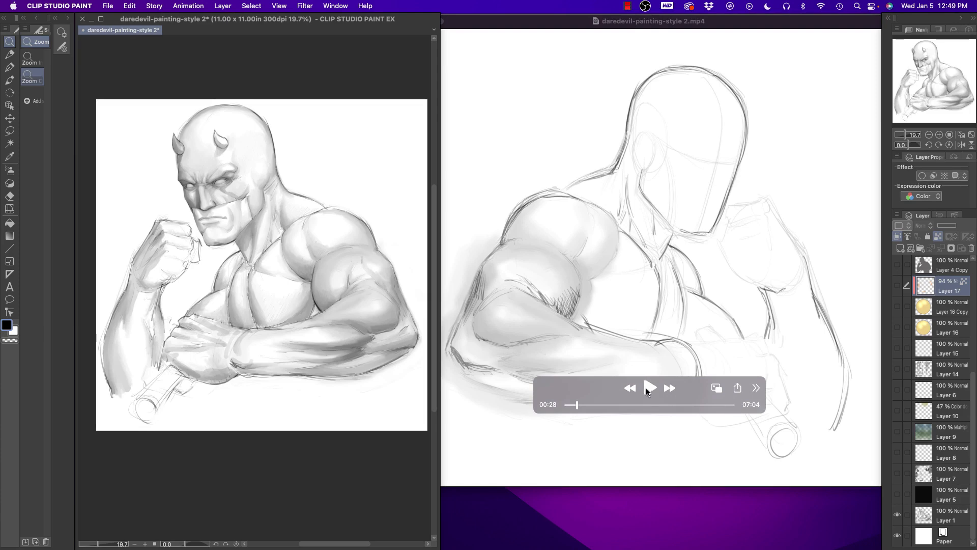
click(647, 391)
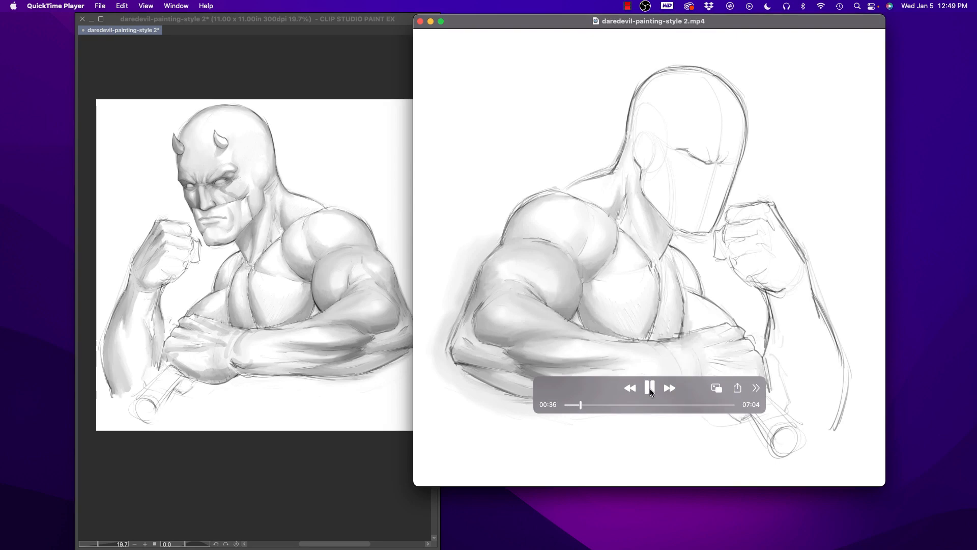
click(649, 388)
click(313, 274)
Choose the Darker pencil and widen the sub tool list so the full brush names can be read
drag(324, 150, 357, 147)
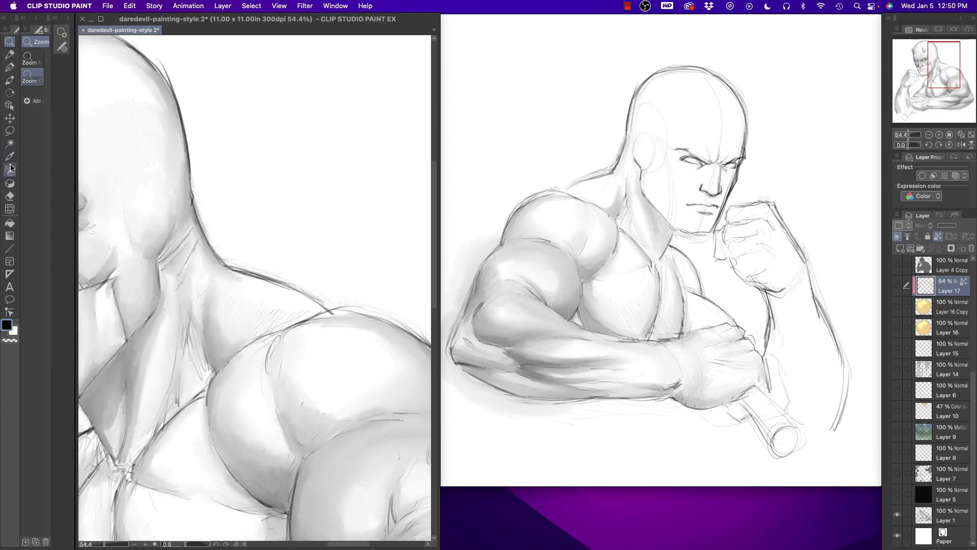
click(10, 67)
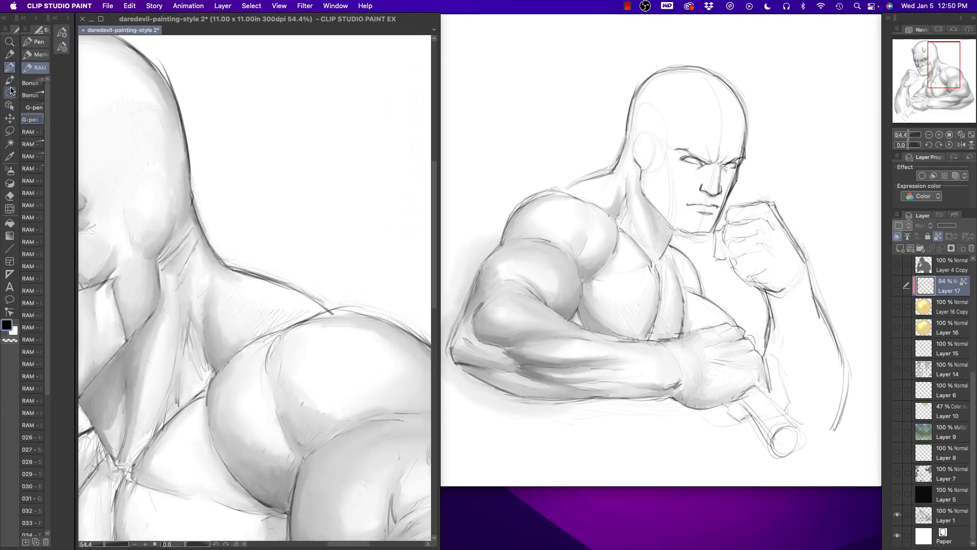
click(10, 55)
click(38, 116)
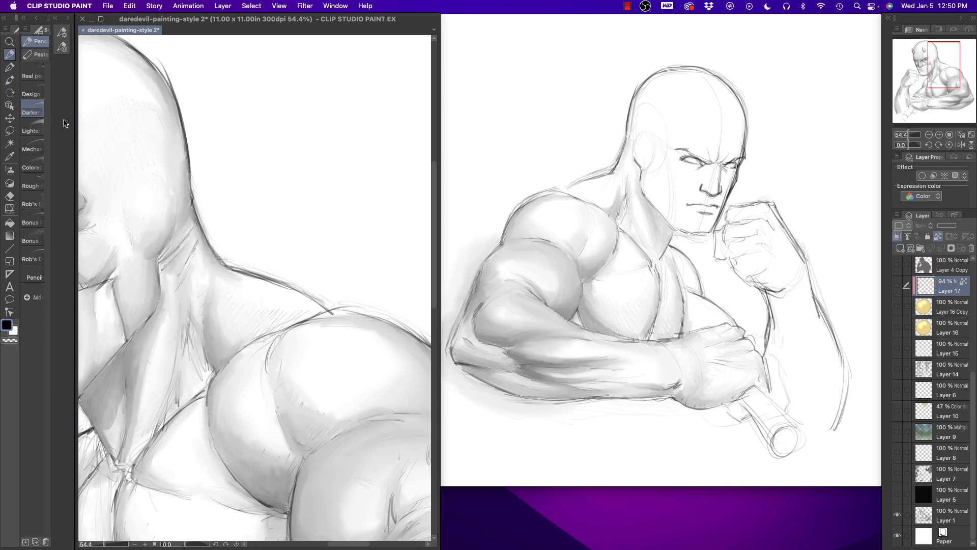
click(75, 128)
click(73, 126)
drag(51, 118, 111, 118)
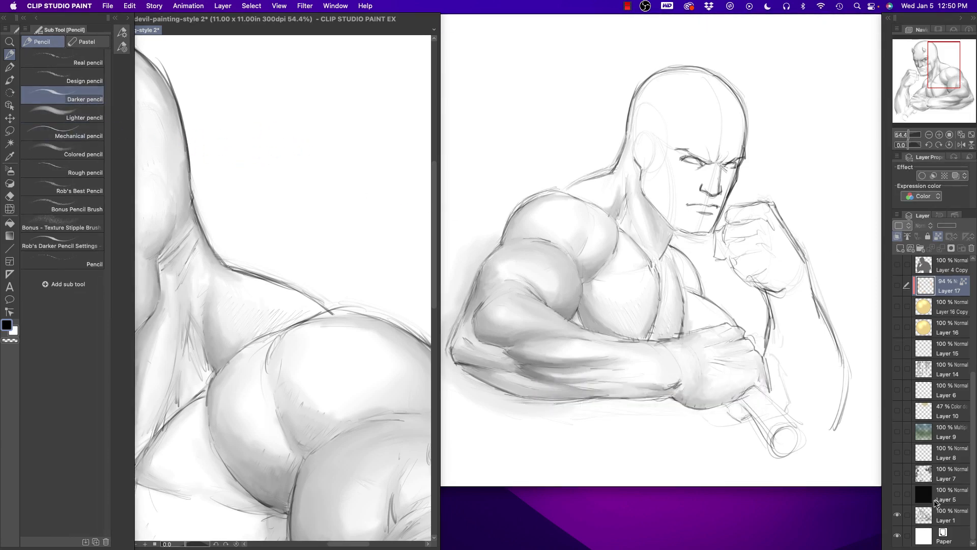
Add a new raster layer directly above Layer 1
click(931, 502)
click(945, 516)
click(900, 248)
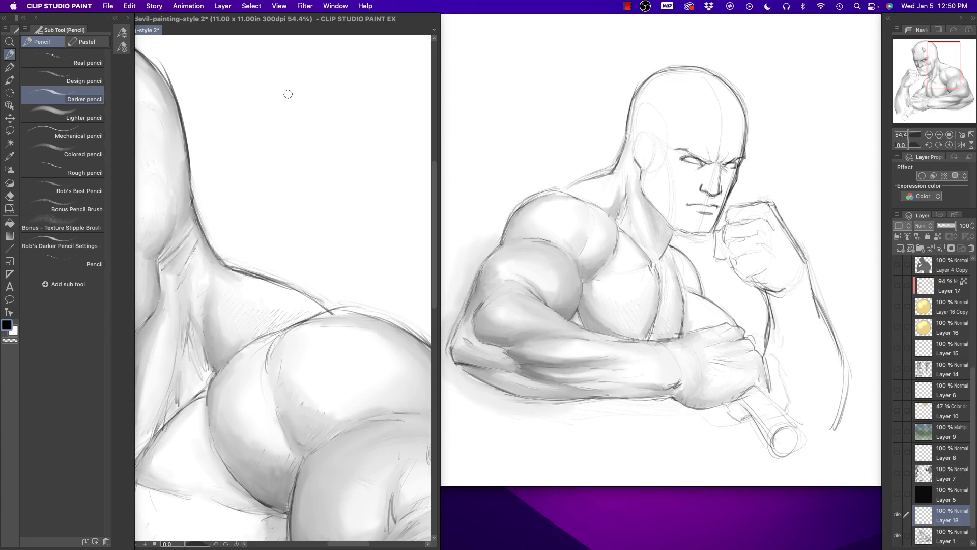
Sketch the outline of a rounded muscle shape with a smaller lobe in the blank area above the shoulder
mouse_move(283, 146)
mouse_down()
mouse_move(332, 128)
mouse_move(320, 123)
mouse_move(351, 155)
mouse_up()
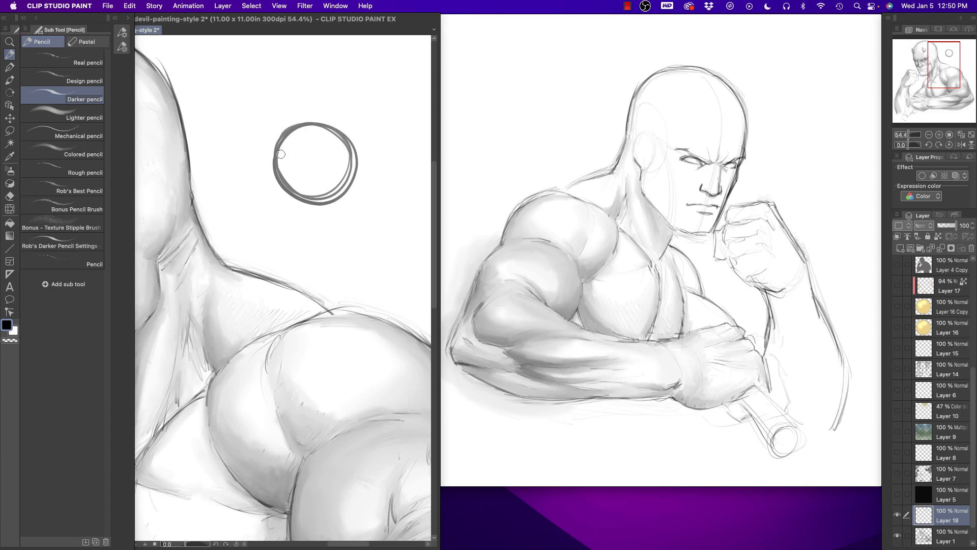
key(super+z)
mouse_move(270, 118)
mouse_down()
mouse_move(289, 113)
mouse_move(329, 130)
mouse_up()
mouse_move(308, 117)
mouse_down()
mouse_move(356, 142)
mouse_move(362, 174)
mouse_up()
mouse_move(268, 121)
mouse_down()
mouse_move(261, 136)
mouse_move(244, 132)
mouse_up()
mouse_move(251, 127)
mouse_down()
mouse_move(235, 141)
mouse_move(236, 133)
mouse_move(238, 164)
mouse_move(308, 197)
mouse_move(294, 189)
mouse_move(340, 193)
mouse_up()
mouse_move(341, 192)
mouse_down()
mouse_move(340, 159)
mouse_move(360, 175)
mouse_up()
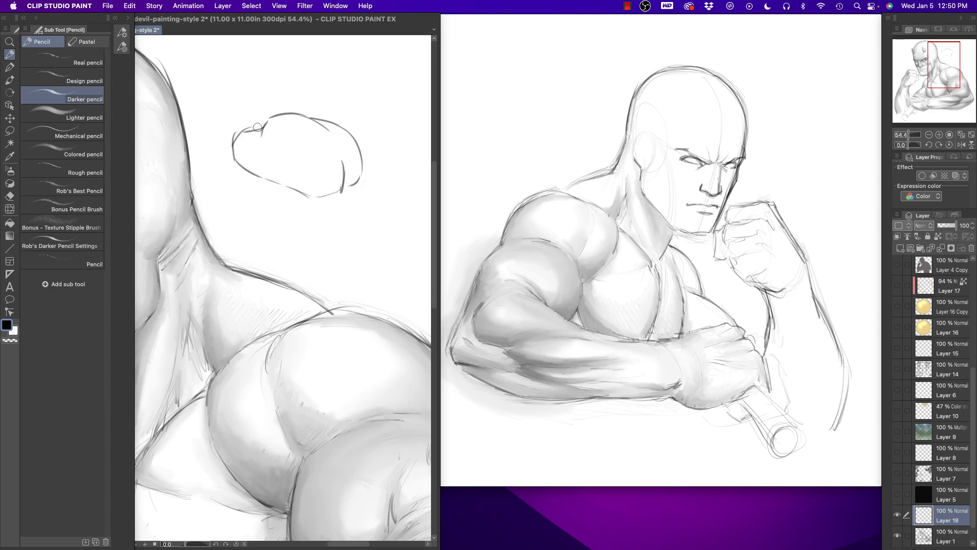
Darken the muscle shape's upper outline and hatch shading along its lower edge and its small lobe
mouse_move(236, 128)
mouse_down()
mouse_move(265, 125)
mouse_move(232, 130)
mouse_move(232, 148)
mouse_move(299, 117)
mouse_up()
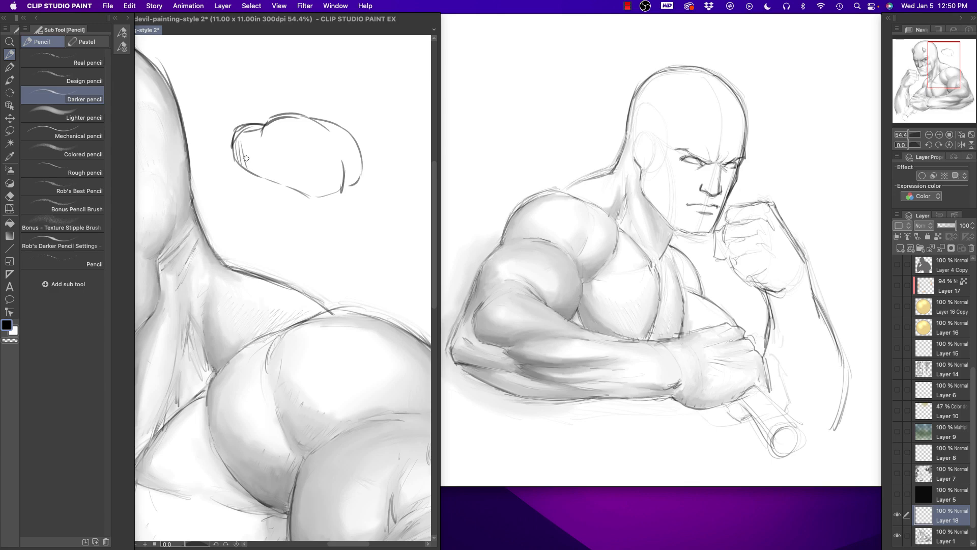
mouse_move(267, 156)
mouse_down()
mouse_move(275, 181)
mouse_move(318, 200)
mouse_up()
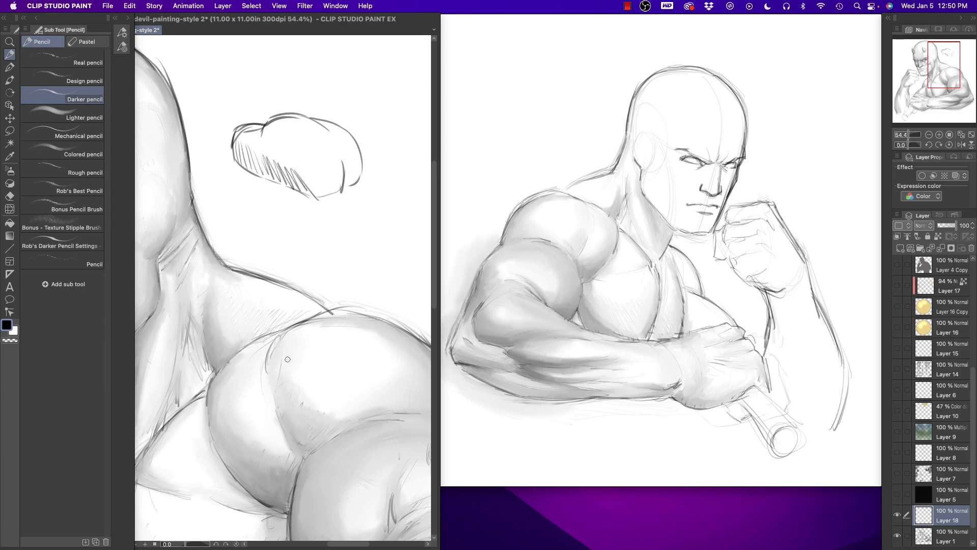
mouse_move(320, 188)
mouse_down()
mouse_move(327, 166)
mouse_move(342, 161)
mouse_move(327, 145)
mouse_move(352, 183)
mouse_move(344, 174)
mouse_move(361, 171)
mouse_move(356, 148)
mouse_up()
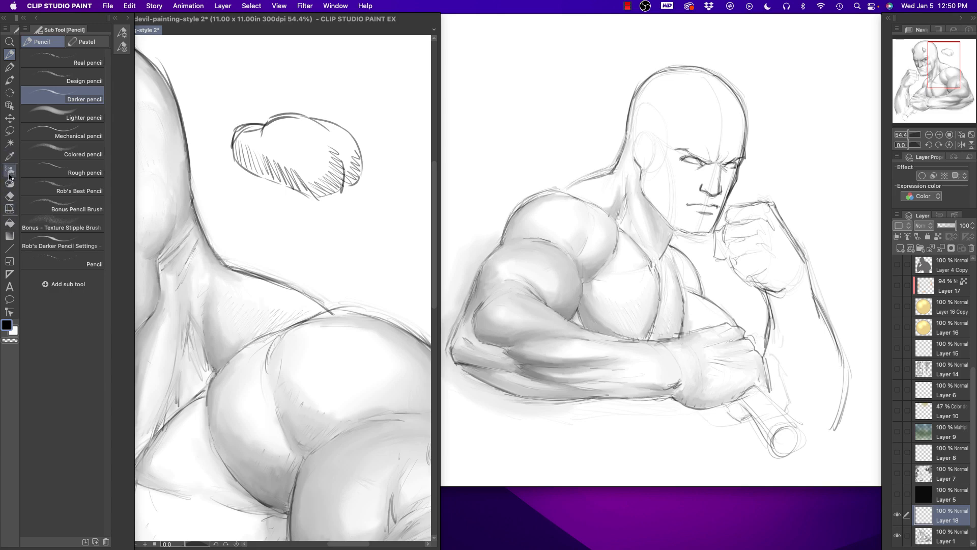
Choose the Blend brush from the blending sub tools
click(9, 209)
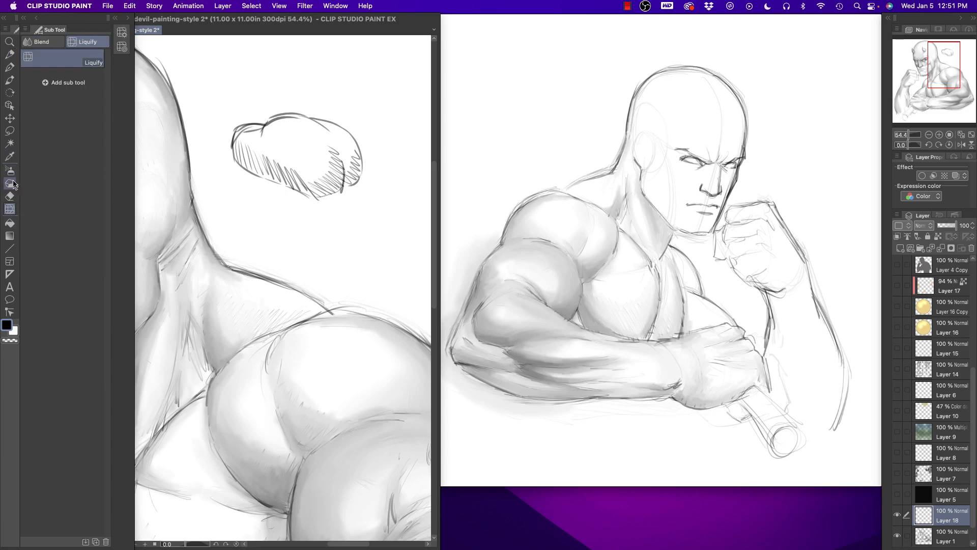
click(49, 43)
click(60, 77)
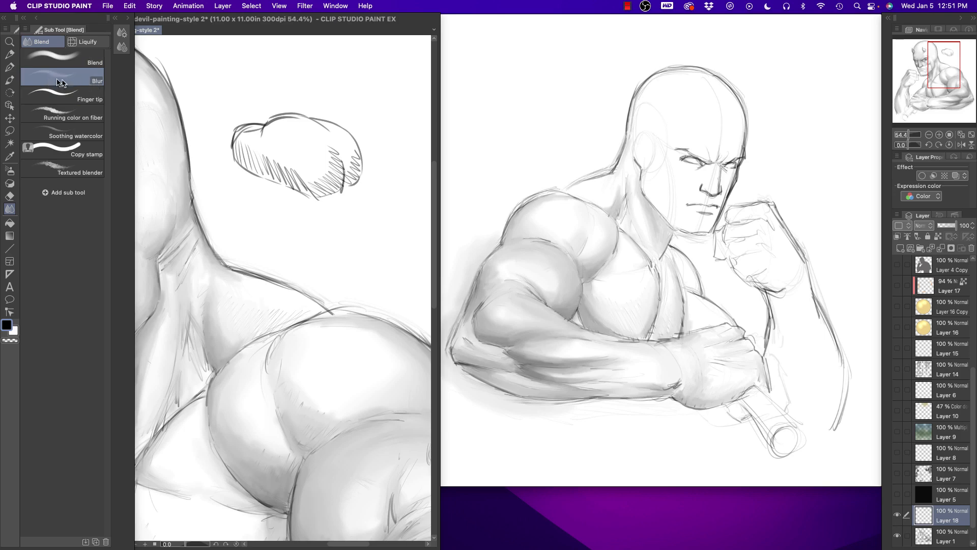
click(56, 59)
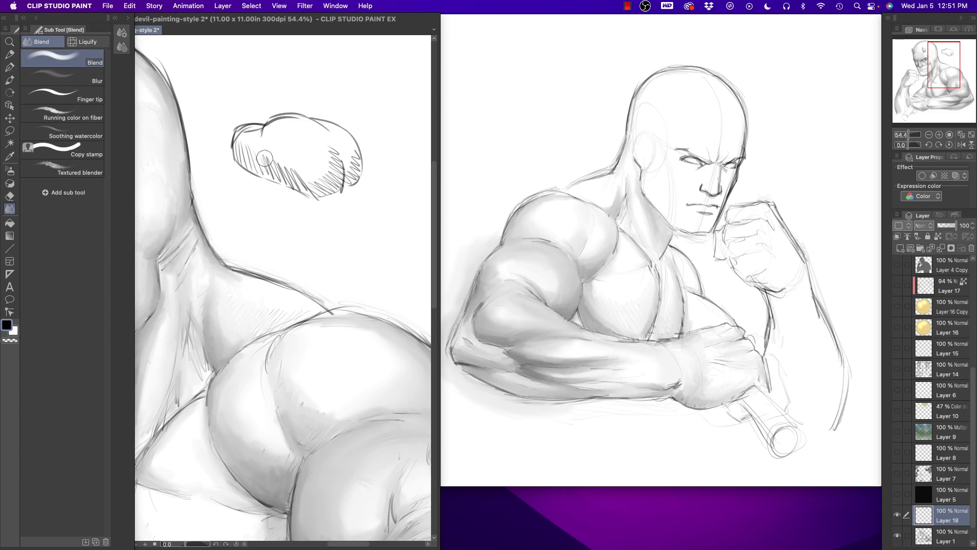
drag(252, 153, 300, 181)
key(super+z)
key(super+z)
mouse_move(252, 154)
mouse_down()
mouse_move(292, 179)
mouse_move(254, 159)
mouse_up()
key(super+z)
Blend the hatching into smooth gray shading, and set the Blend brush's amount of paint to 10 and density of paint to 26
mouse_move(261, 161)
mouse_down()
mouse_move(278, 173)
mouse_move(247, 152)
mouse_move(290, 175)
mouse_move(248, 164)
mouse_move(293, 179)
mouse_move(252, 154)
mouse_move(273, 163)
mouse_move(254, 145)
mouse_move(319, 188)
mouse_move(331, 147)
mouse_move(338, 186)
mouse_move(332, 162)
mouse_move(319, 182)
mouse_move(316, 151)
mouse_move(328, 142)
mouse_move(305, 123)
mouse_move(323, 170)
mouse_move(297, 139)
mouse_move(284, 141)
mouse_move(314, 168)
mouse_move(282, 152)
mouse_move(273, 159)
mouse_move(287, 146)
mouse_move(284, 132)
mouse_move(333, 161)
mouse_move(343, 148)
mouse_move(354, 168)
mouse_move(340, 136)
mouse_move(351, 183)
mouse_up()
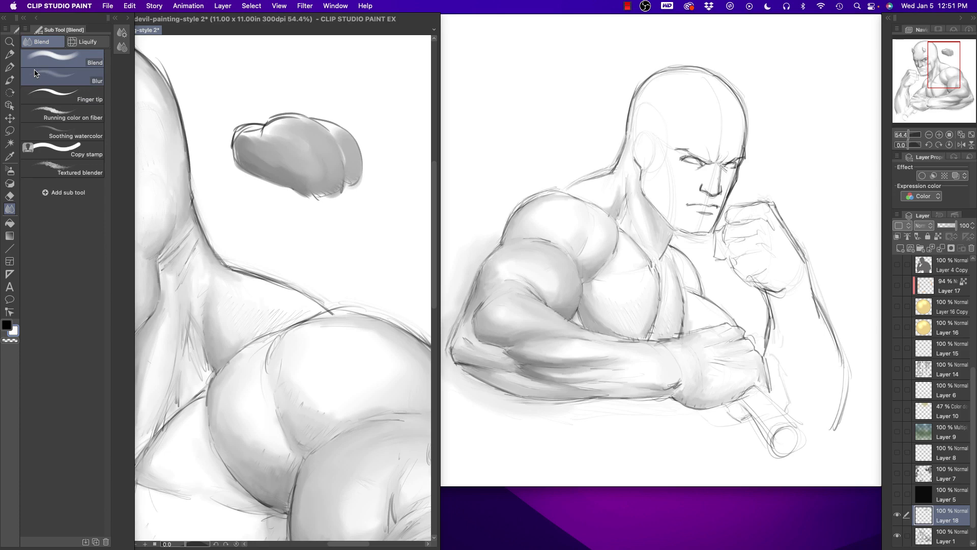
click(122, 33)
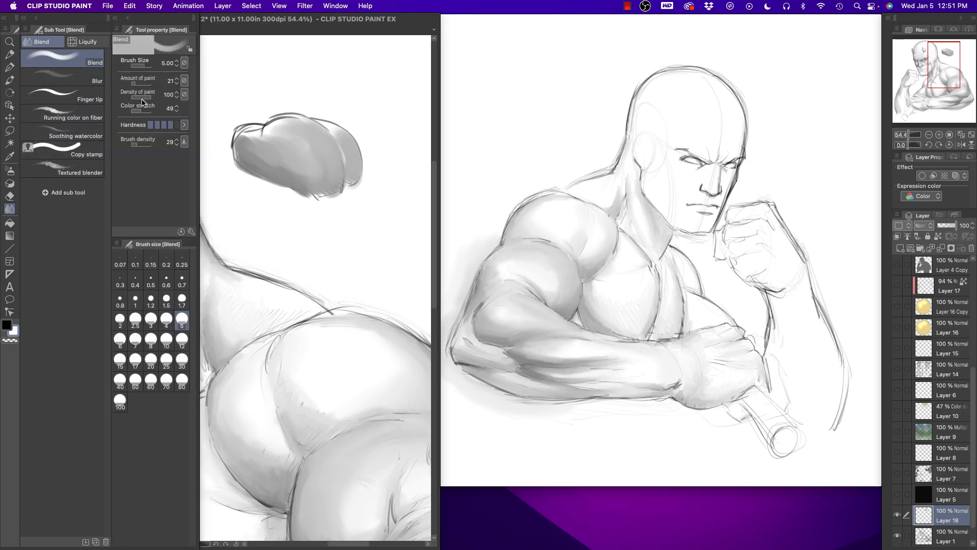
drag(144, 101, 139, 101)
drag(133, 87, 135, 100)
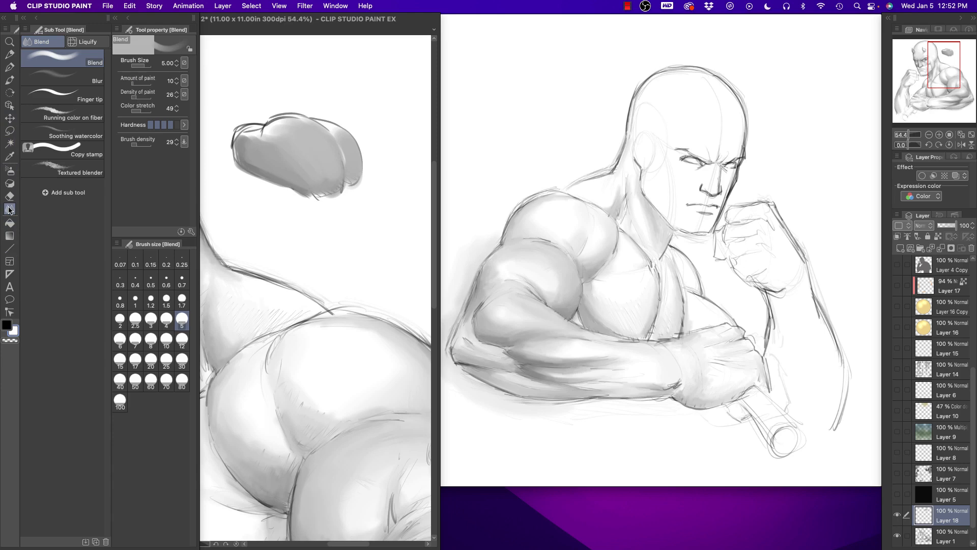
Paint a light oval highlight with a brighter center in the middle of the main muscle form using the Darker pencil
click(10, 55)
mouse_move(294, 135)
mouse_down()
mouse_move(320, 160)
mouse_move(297, 145)
mouse_move(323, 150)
mouse_move(288, 136)
mouse_move(312, 163)
mouse_move(313, 135)
mouse_move(285, 142)
mouse_move(330, 163)
mouse_move(286, 127)
mouse_up()
key(bracketright)
key(bracketright)
key(bracketright)
key(bracketright)
key(bracketright)
key(bracketright)
key(bracketleft)
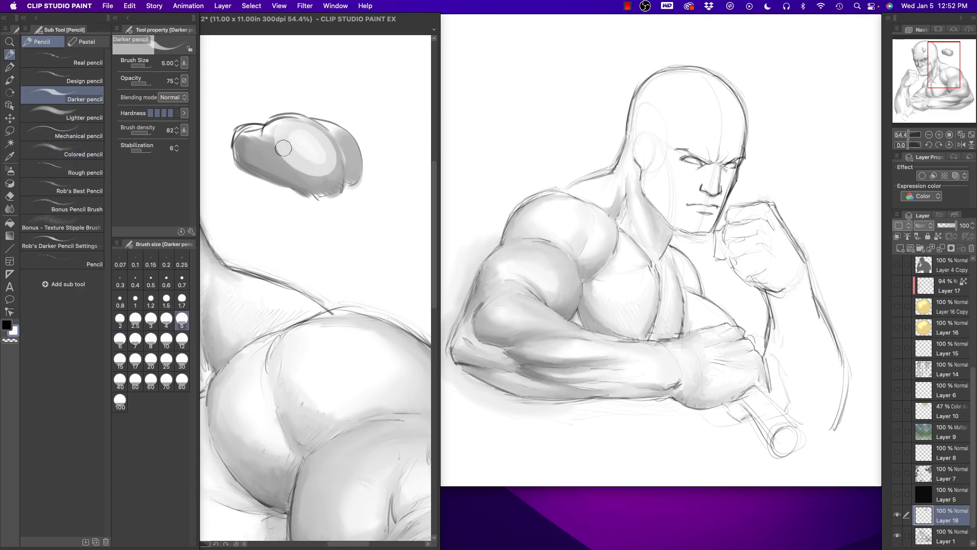
key(bracketleft)
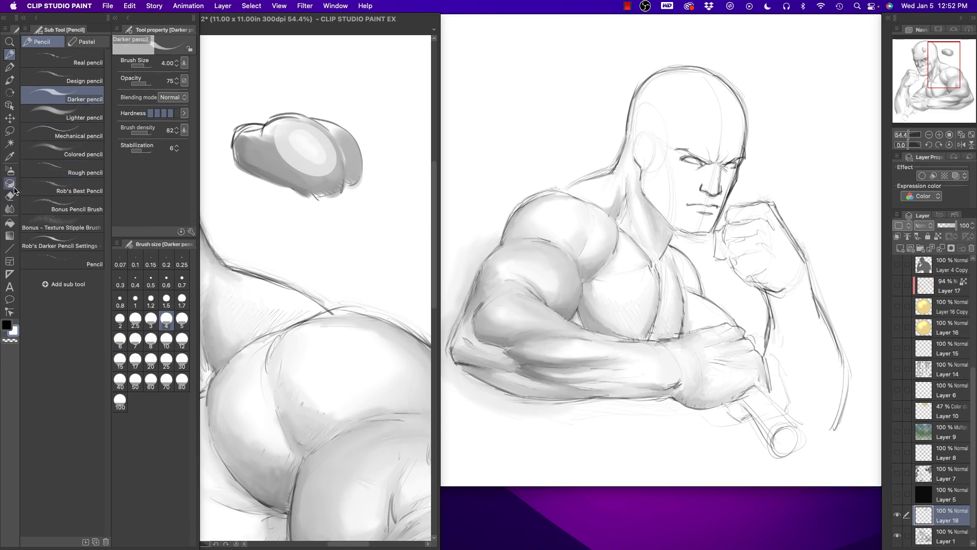
Smooth the oval highlight into the surrounding gray using the Blend brush at size 3
click(10, 208)
key(bracketleft)
key(bracketleft)
mouse_move(308, 174)
mouse_down()
mouse_move(276, 153)
mouse_move(326, 174)
mouse_move(333, 151)
mouse_move(313, 178)
mouse_move(301, 173)
mouse_move(277, 132)
mouse_move(277, 156)
mouse_move(295, 175)
mouse_move(269, 150)
mouse_move(288, 171)
mouse_move(270, 136)
mouse_move(306, 177)
mouse_move(274, 136)
mouse_move(272, 163)
mouse_move(290, 133)
mouse_up()
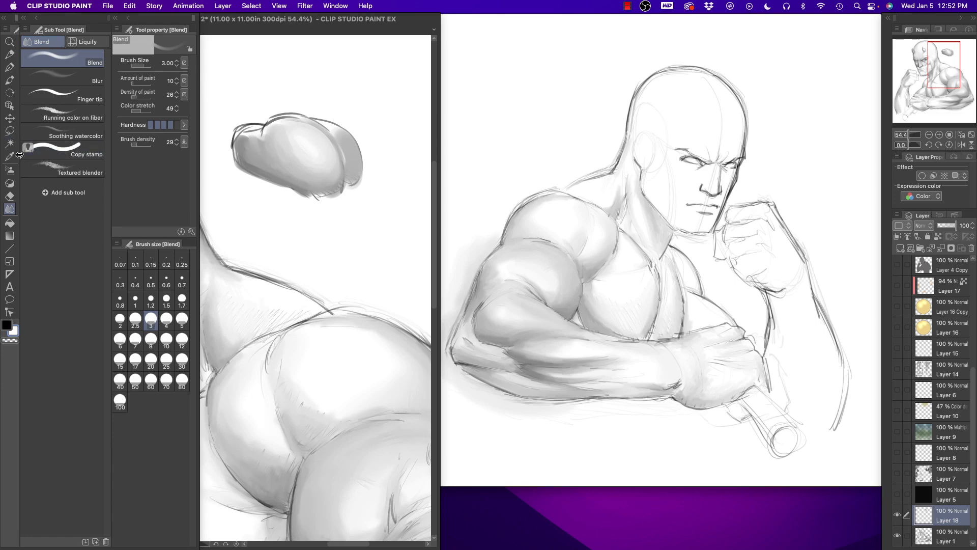
Paint light highlights on the muscle shape's left end and small right lobe with the Darker pencil at size 6
click(9, 55)
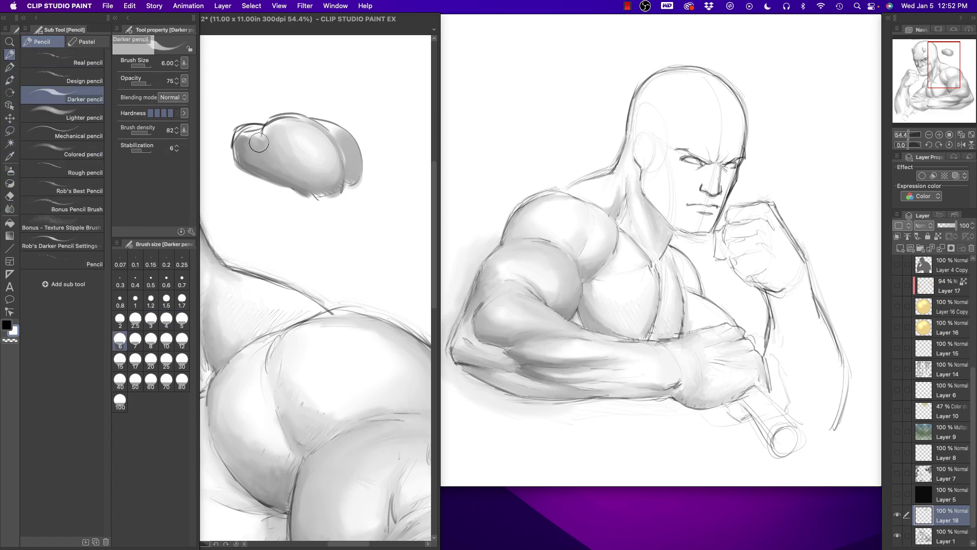
drag(263, 151, 264, 147)
drag(340, 136, 353, 162)
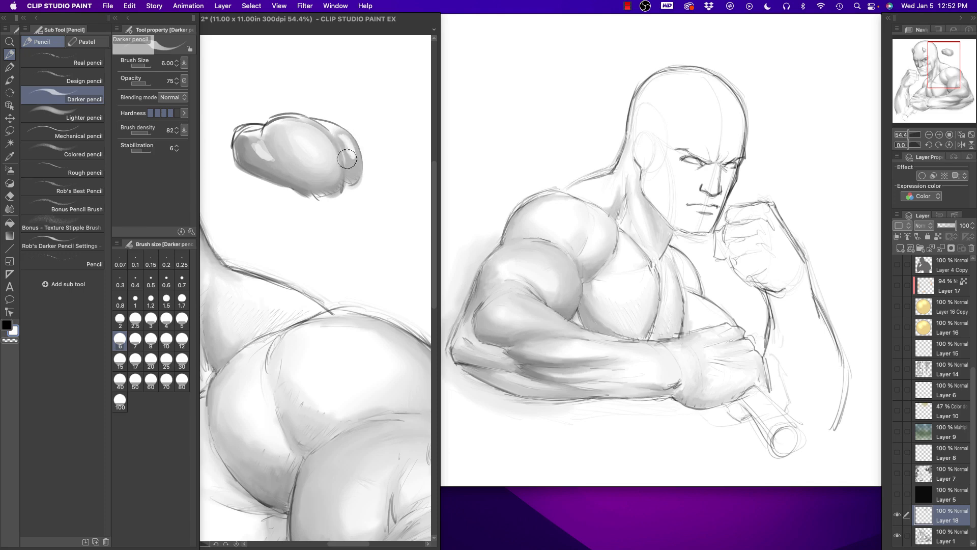
Smooth the highlights on the muscle shape's left end and small right lobe with the Blend brush at sizes 2.5 and 3
click(10, 209)
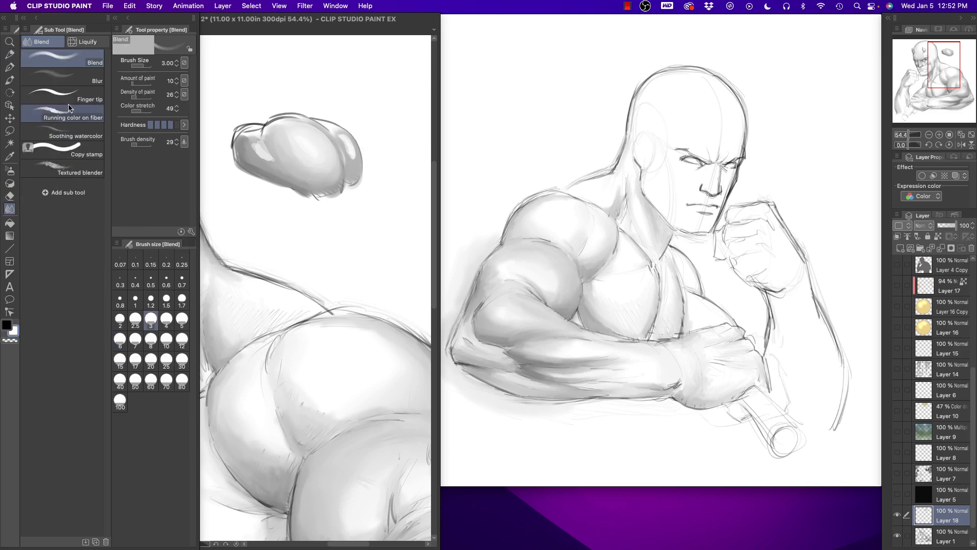
key(bracketleft)
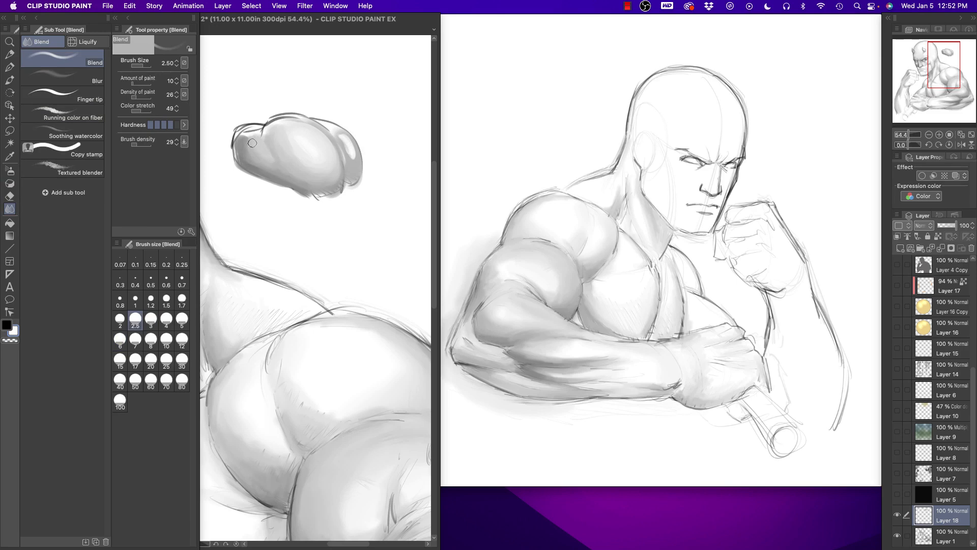
mouse_move(327, 138)
mouse_down()
mouse_move(348, 157)
mouse_move(327, 126)
mouse_move(337, 130)
mouse_up()
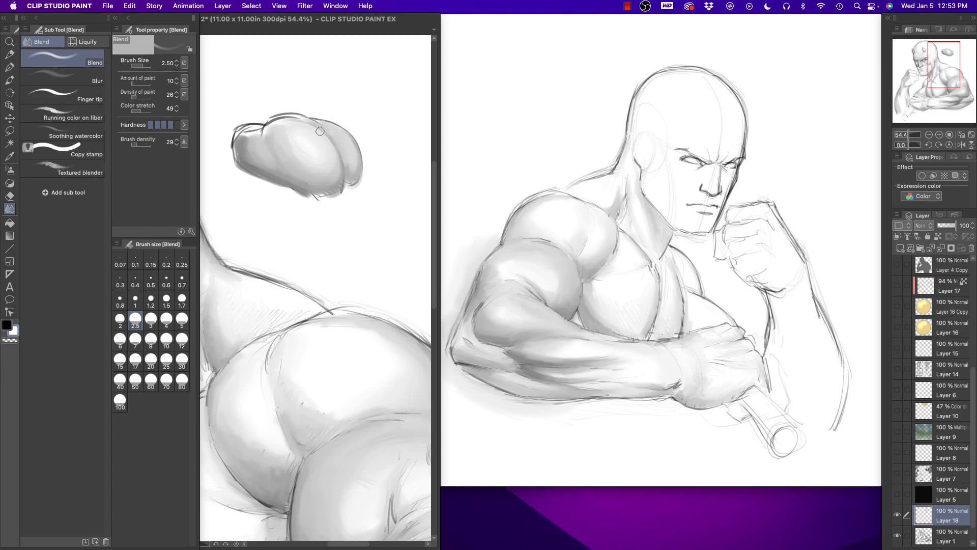
key(bracketleft)
key(bracketright)
key(bracketright)
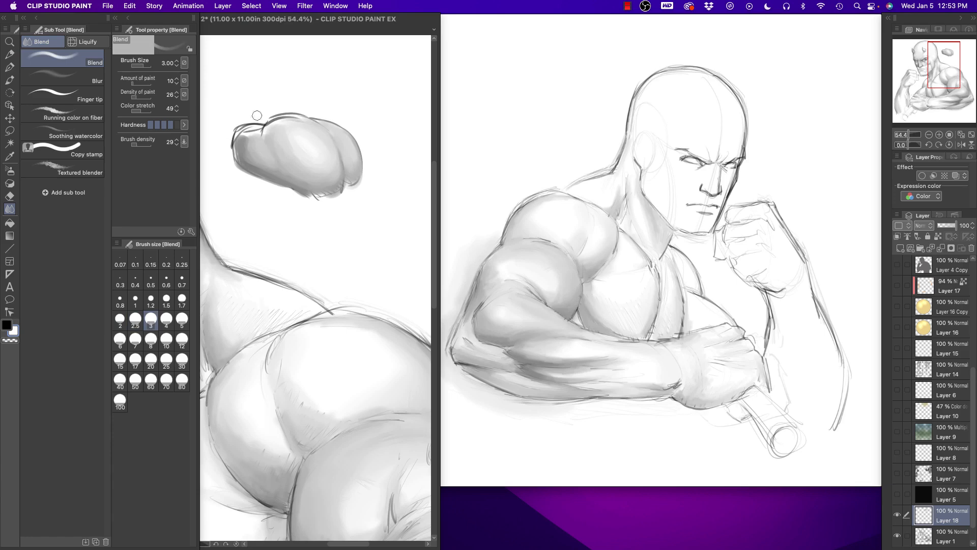
mouse_move(255, 144)
mouse_down()
mouse_move(247, 153)
mouse_move(259, 131)
mouse_up()
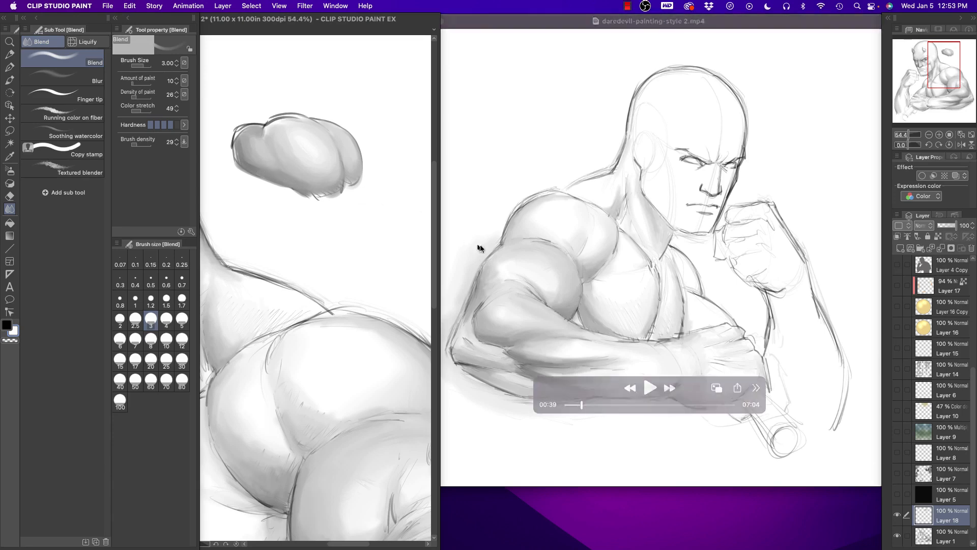
Switch to QuickTime Player, play daredevil-painting-style 2.mp4 and scrub to 01:54 to examine how the gray base and red coloring are built
click(9, 42)
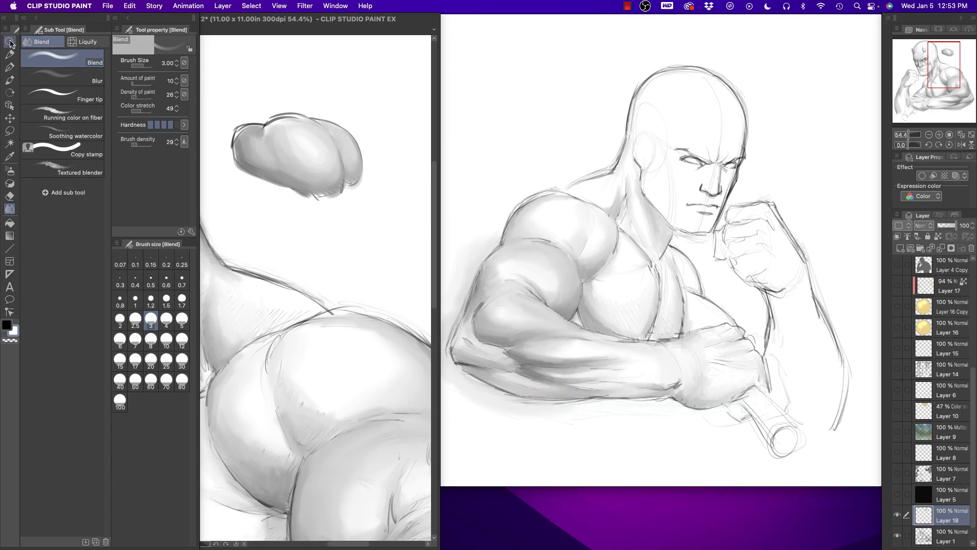
mouse_move(308, 221)
mouse_down()
mouse_move(282, 221)
mouse_move(284, 261)
mouse_move(296, 220)
mouse_up()
scroll(320, 256, up, 1)
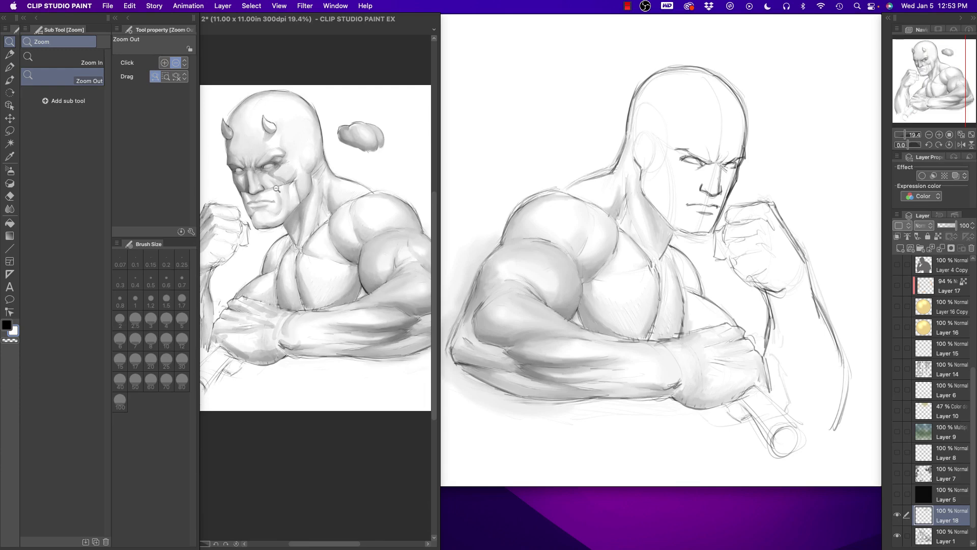
scroll(304, 254, down, 1)
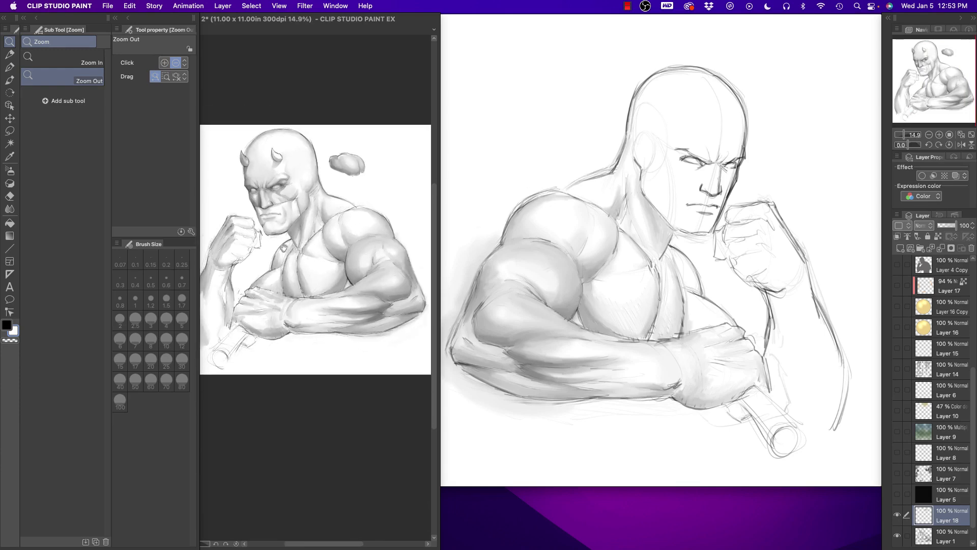
click(650, 389)
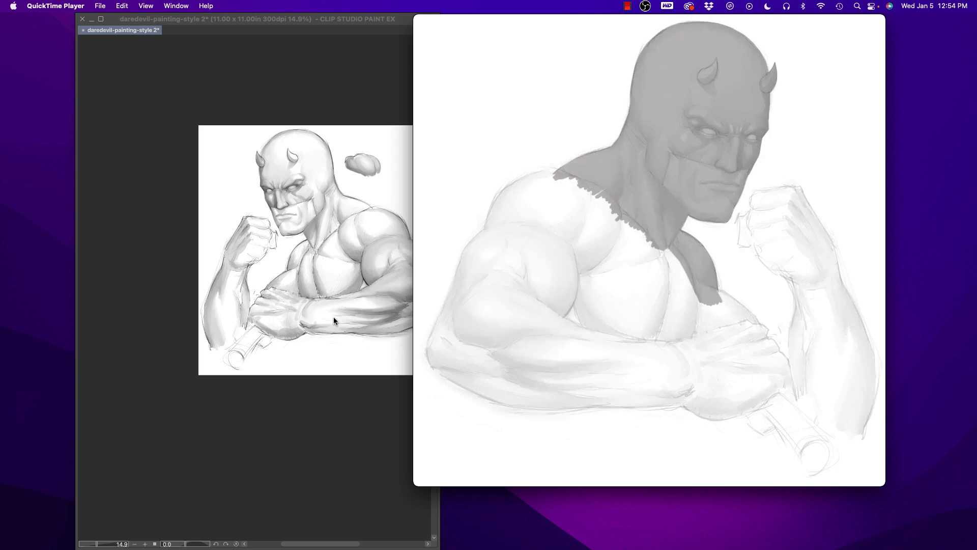
click(650, 389)
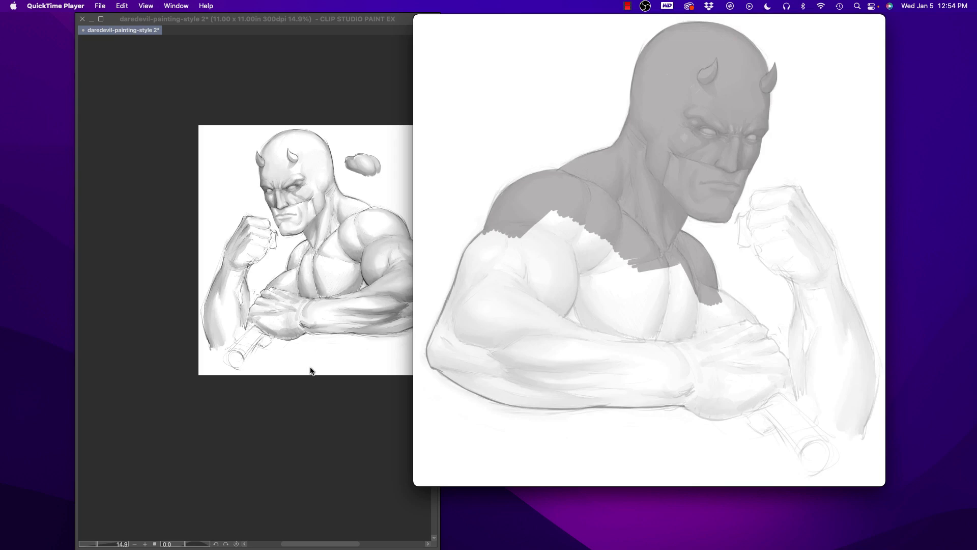
mouse_move(645, 421)
drag(607, 404, 605, 404)
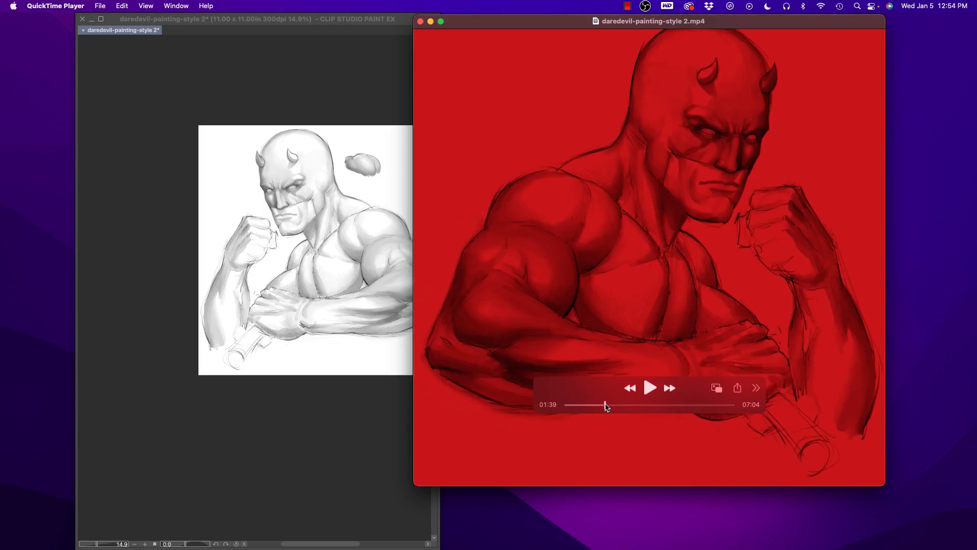
drag(606, 404, 606, 404)
drag(605, 406, 607, 405)
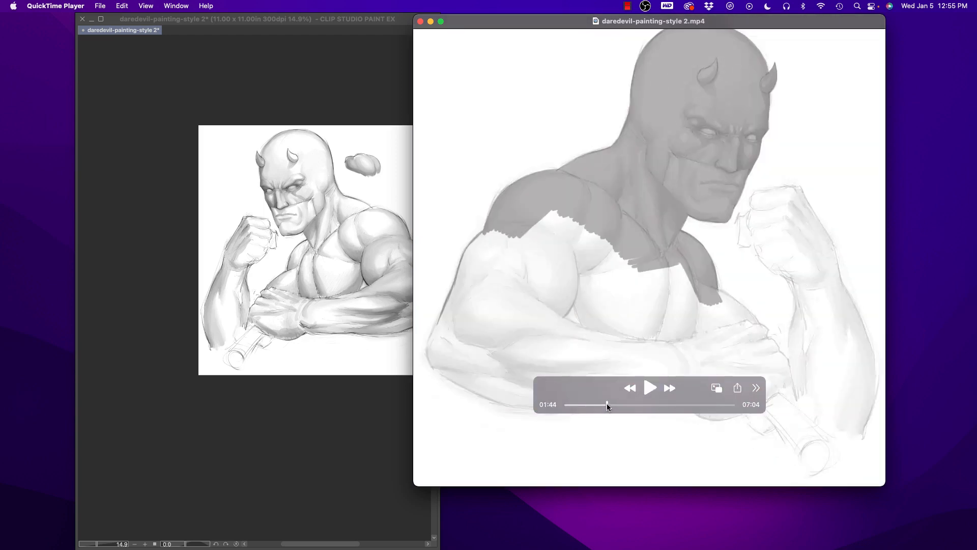
drag(607, 404, 612, 405)
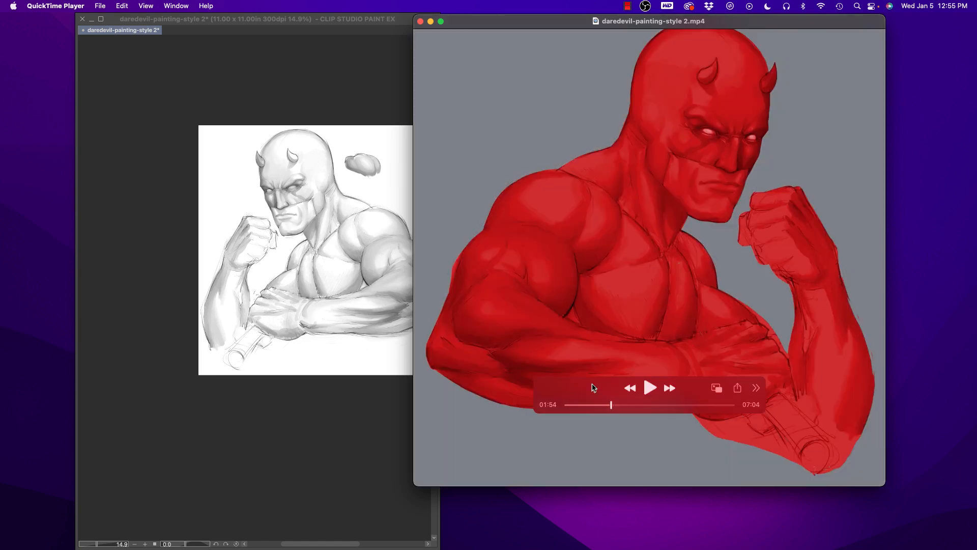
Return to Clip Studio Paint and widen the canvas window over part of the video so the whole illustration fits larger
click(287, 387)
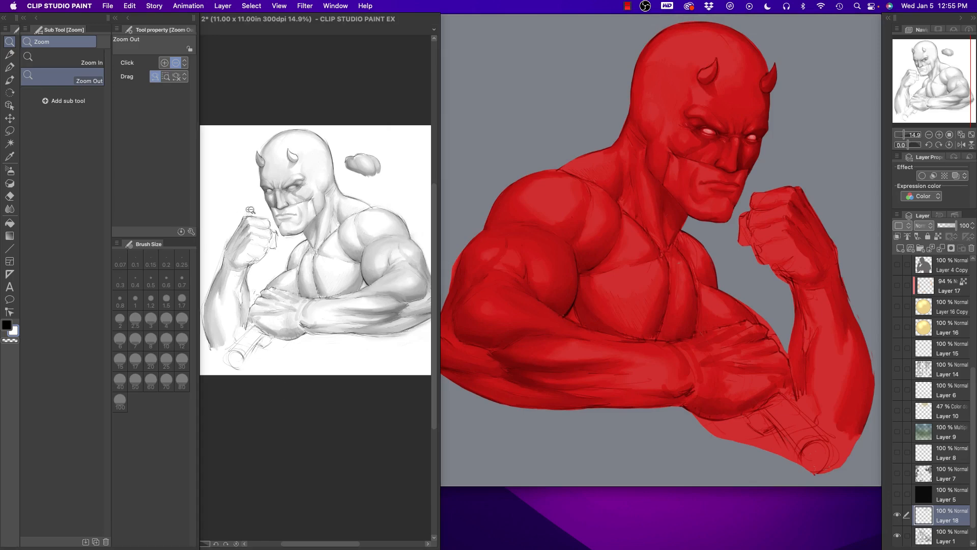
drag(438, 114, 647, 80)
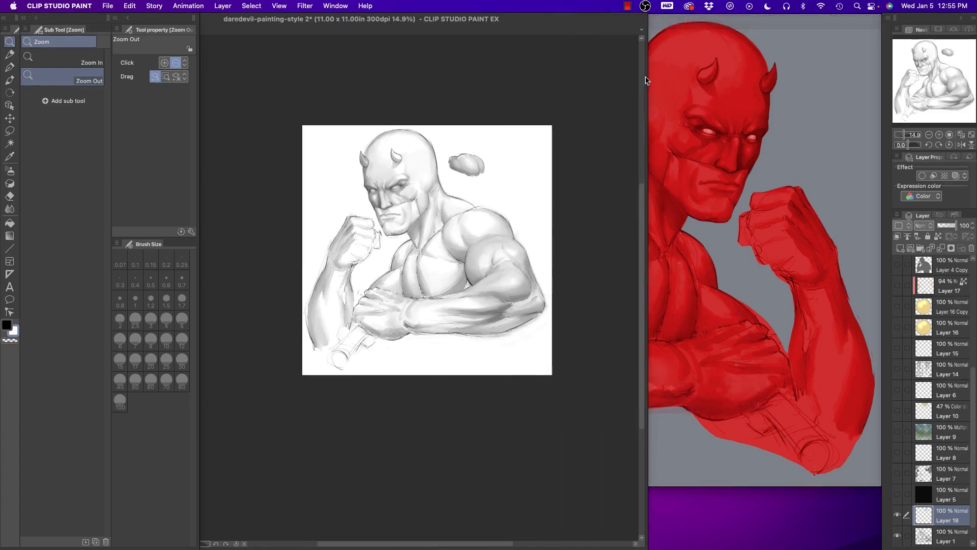
scroll(420, 234, up, 2)
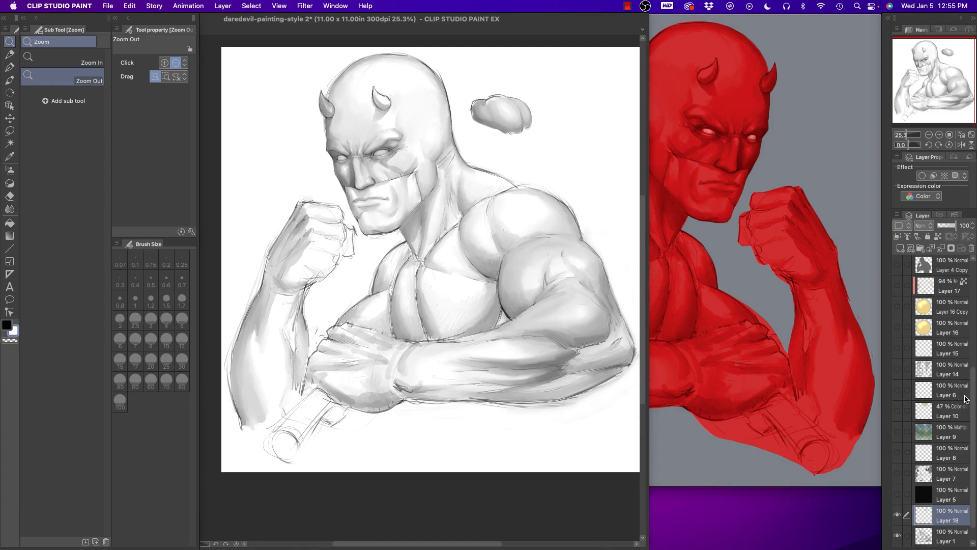
Show the gray silhouette on Layer 4 Copy and hide Layer 1 and Layer 18
mouse_move(973, 398)
mouse_down()
mouse_move(972, 377)
mouse_move(972, 397)
mouse_up()
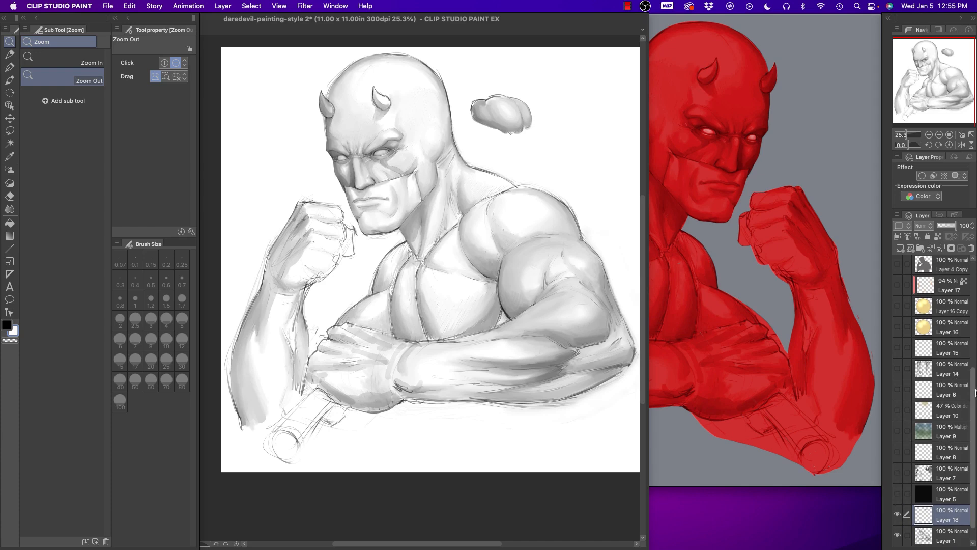
scroll(976, 392, up, 5)
click(897, 373)
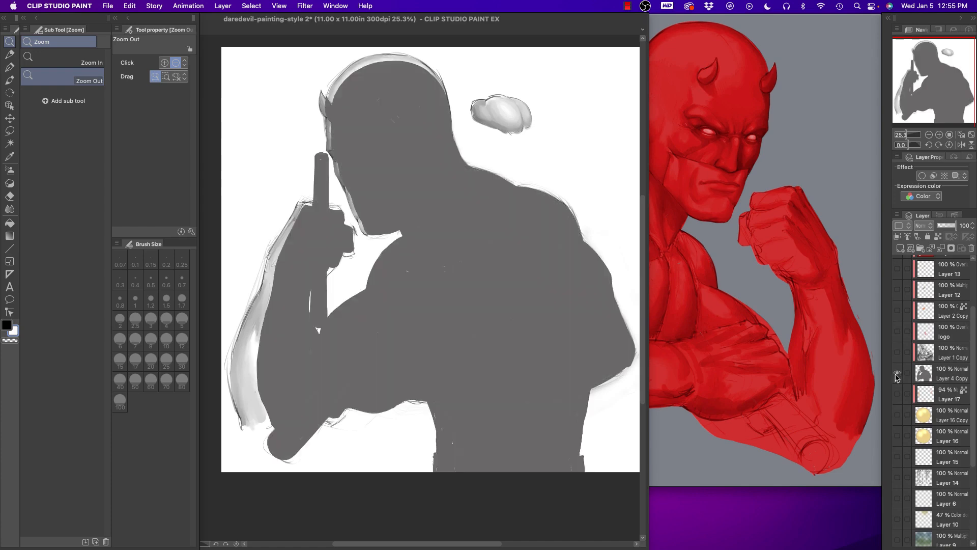
scroll(899, 458, down, 5)
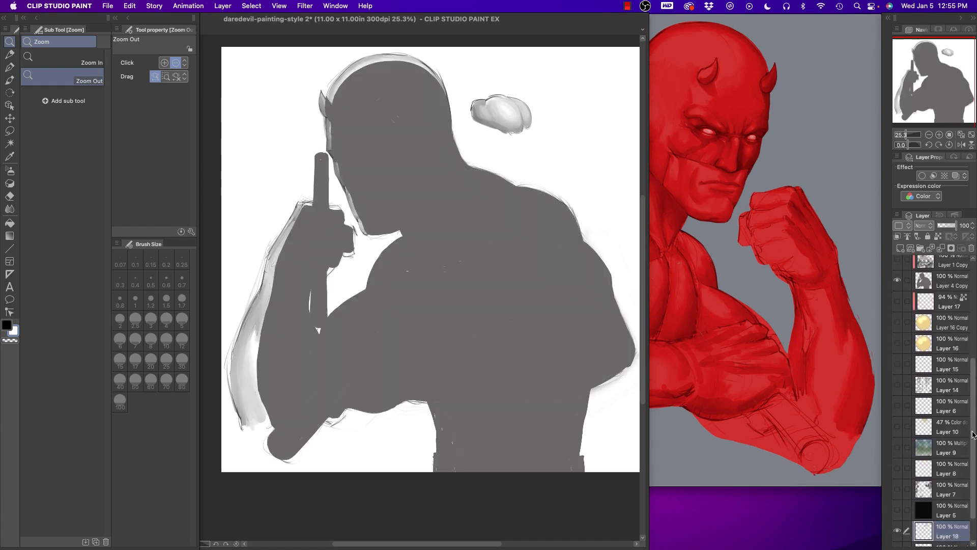
click(898, 529)
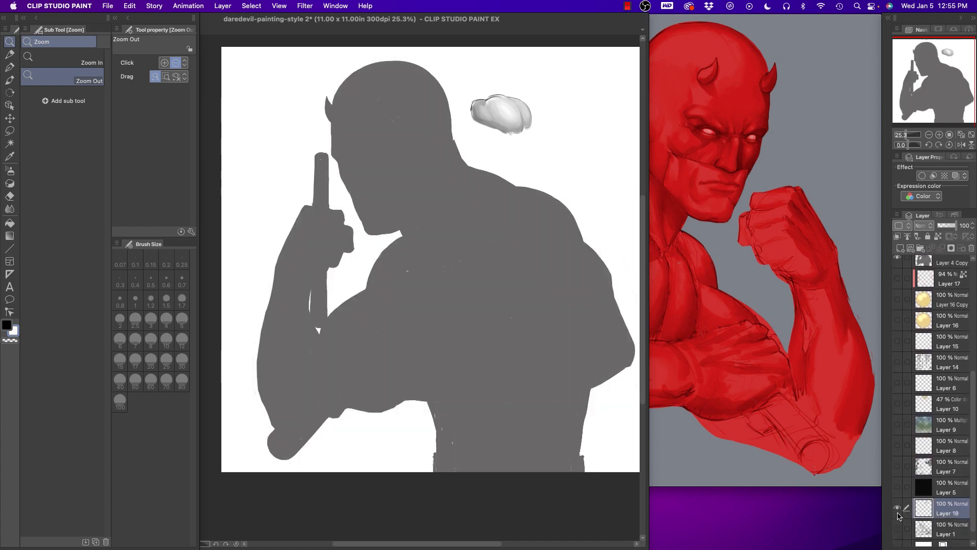
click(898, 508)
drag(972, 400, 957, 333)
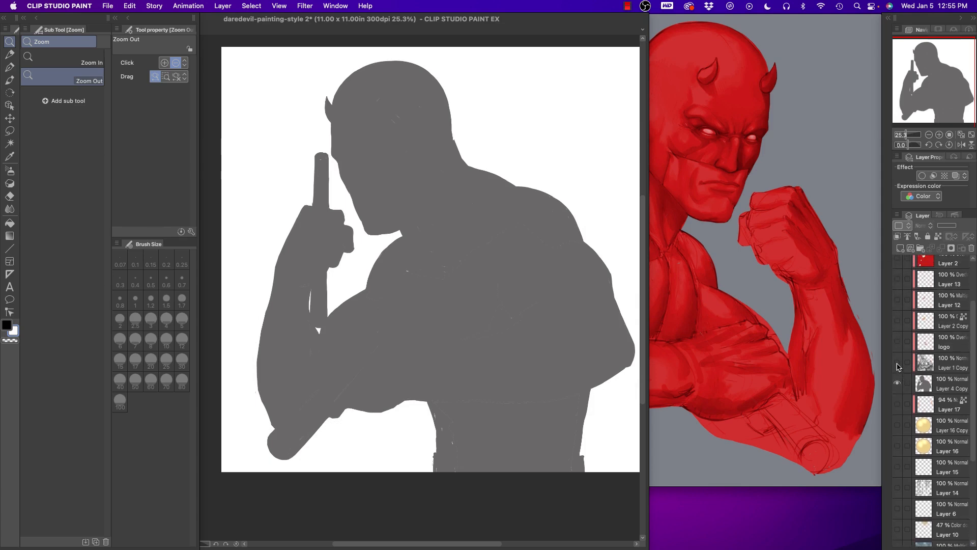
Bring up the Darker pencil and the G-pen 2 to present tools for filling the flat gray silhouette
mouse_move(517, 427)
mouse_down()
mouse_move(549, 423)
mouse_move(529, 425)
mouse_up()
drag(483, 275, 349, 240)
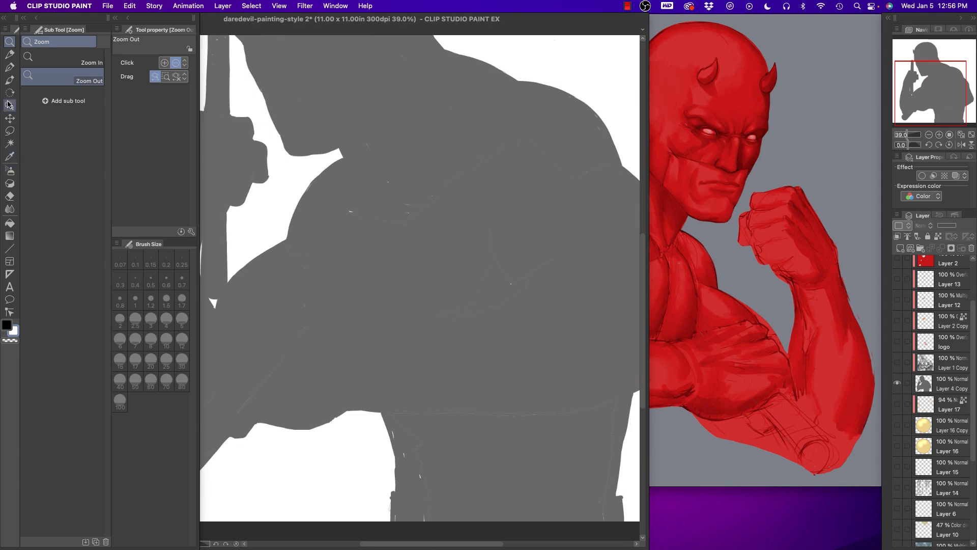
click(10, 55)
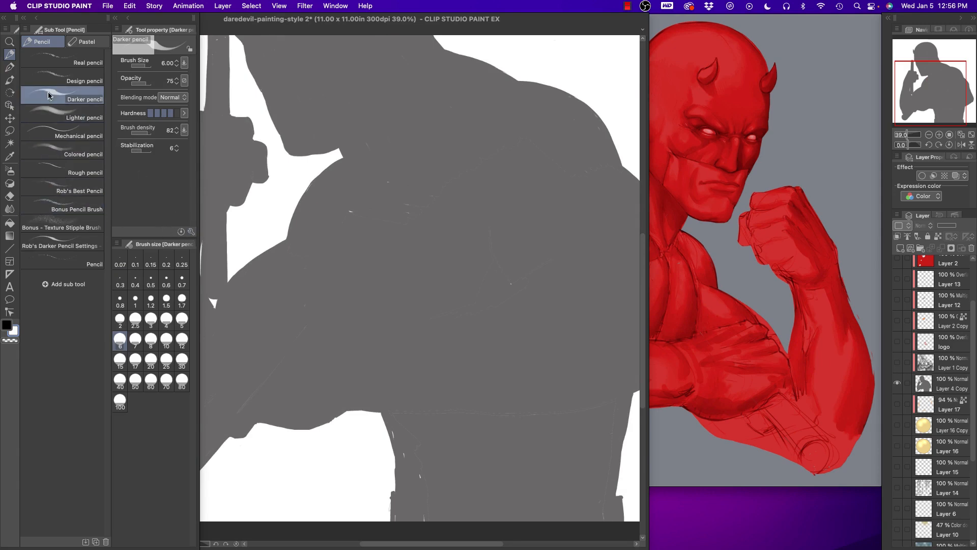
click(10, 66)
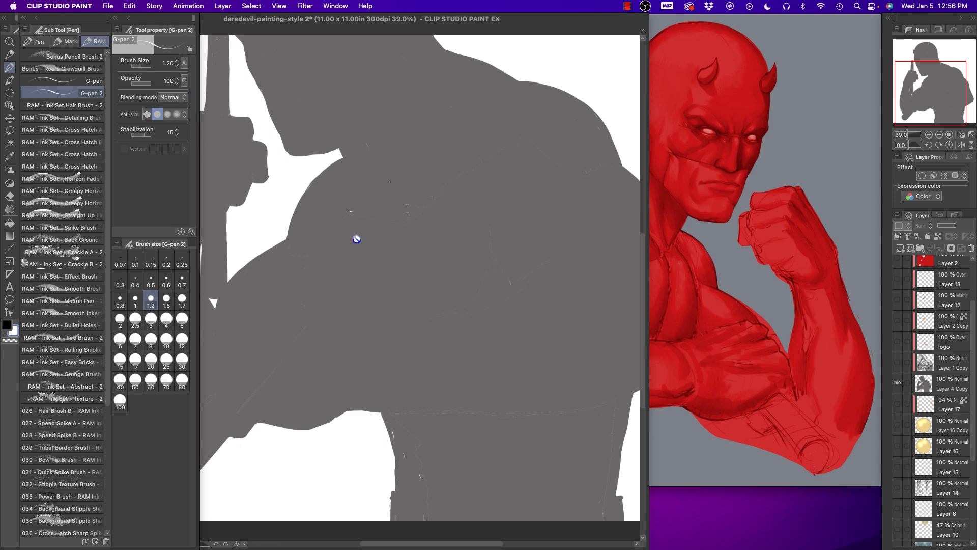
Show Layer 1 Copy over the gray silhouette, and switch Layer 4 Copy off and back on
click(898, 362)
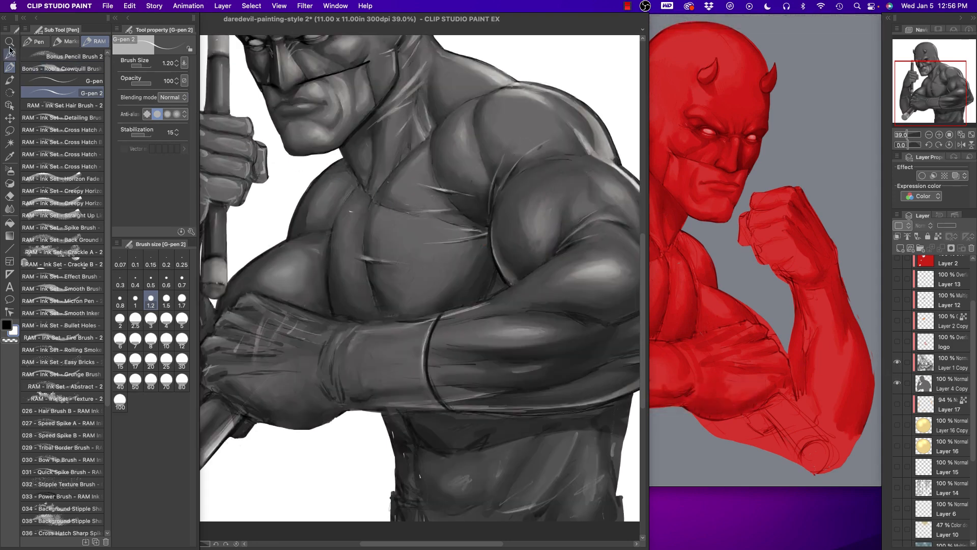
key(alt+space)
drag(382, 236, 382, 283)
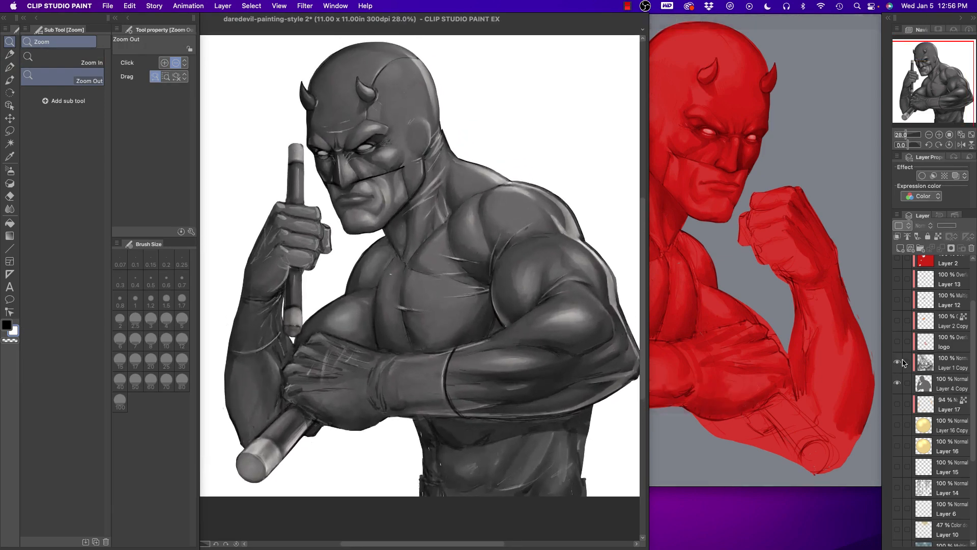
click(898, 384)
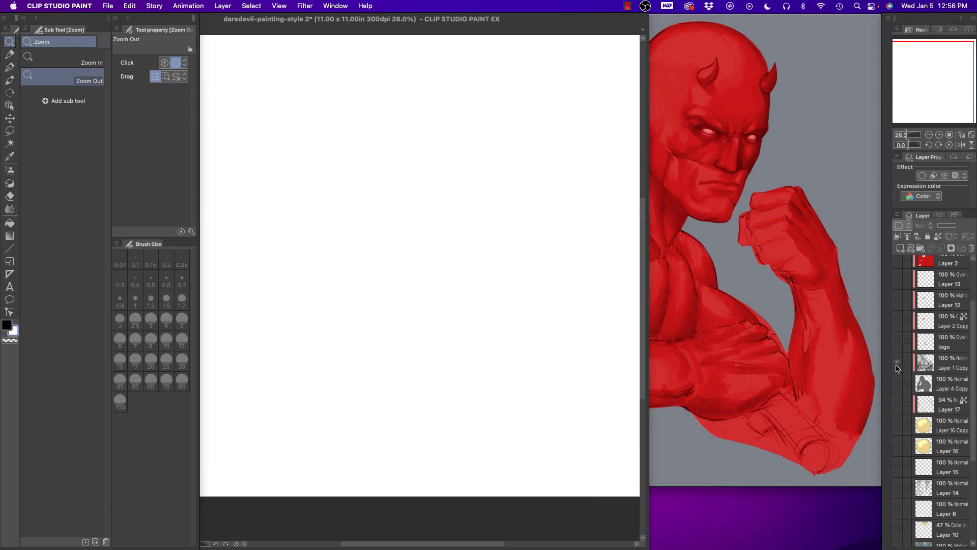
click(898, 384)
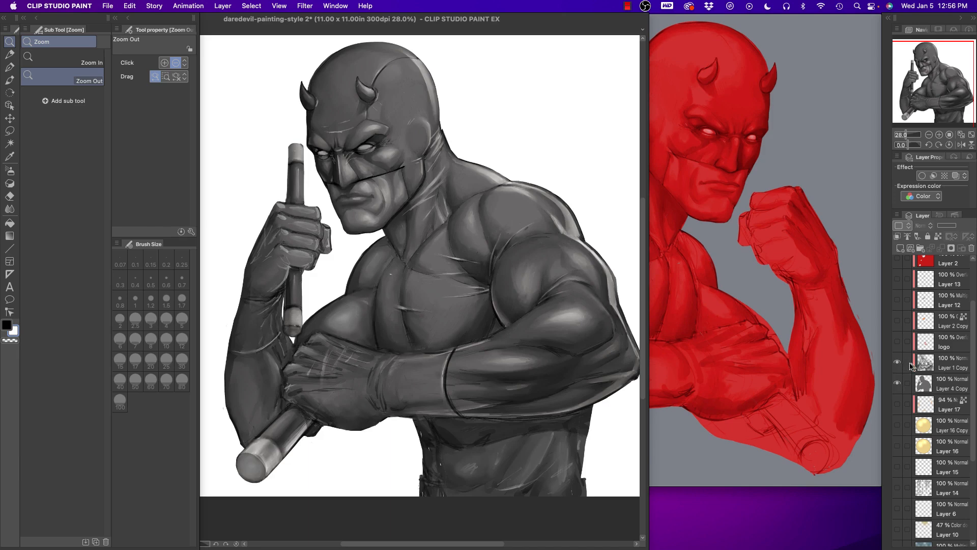
Turn off Clip to Layer Below for Layer 1 Copy
click(949, 367)
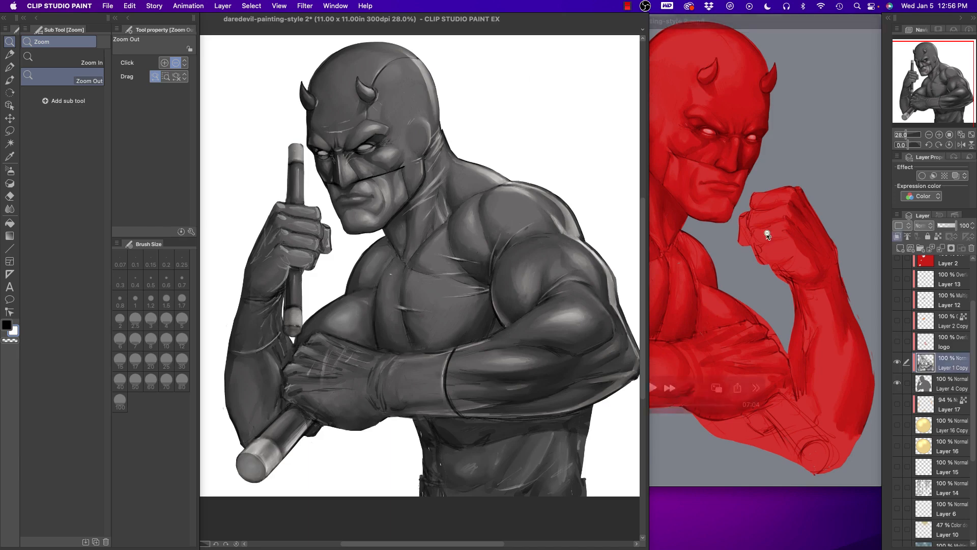
click(224, 6)
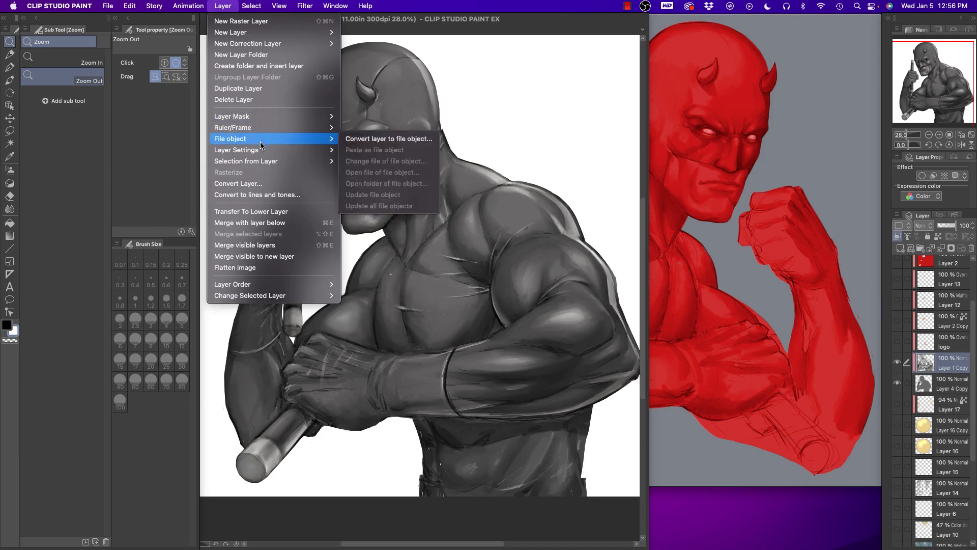
mouse_move(262, 150)
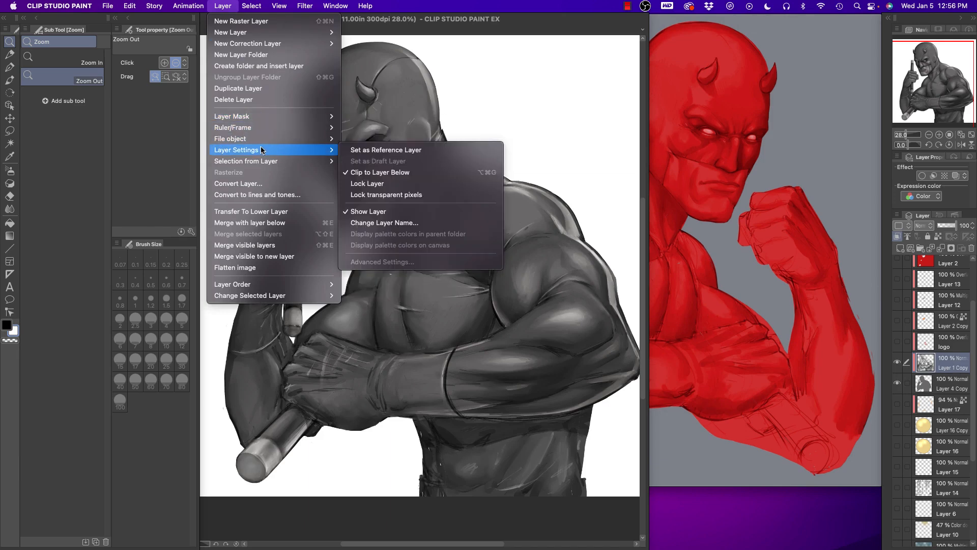
click(406, 173)
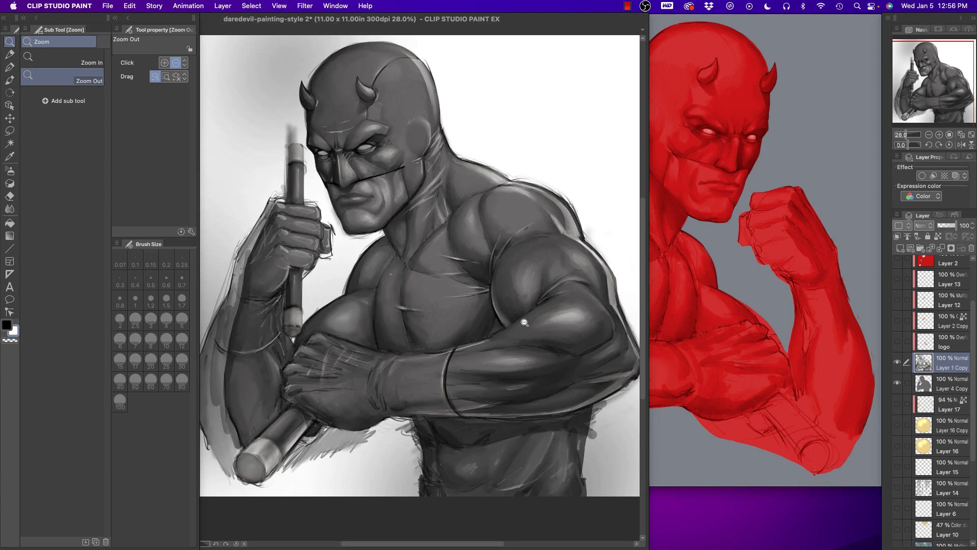
Hide and re-show Layer 1 Copy to compare its shading with the flat silhouette beneath
click(335, 275)
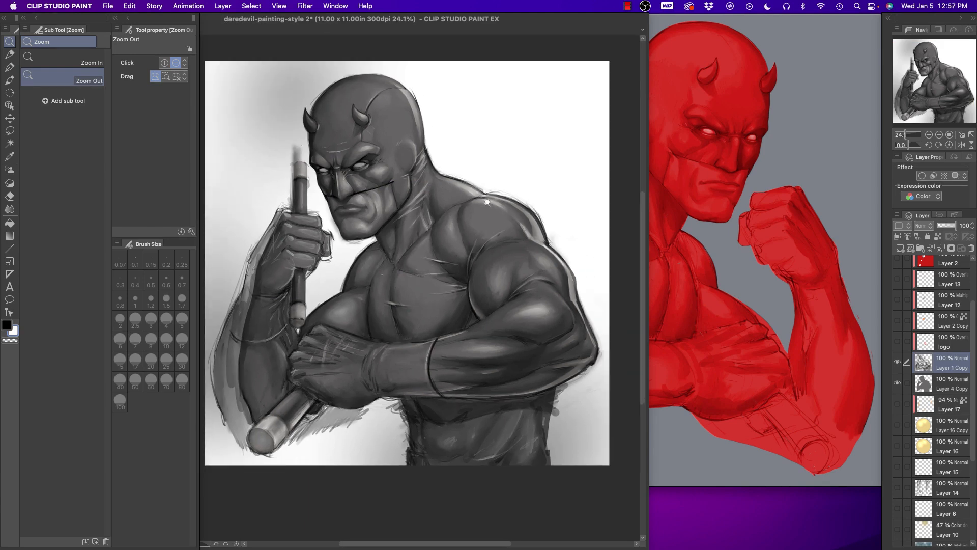
click(898, 362)
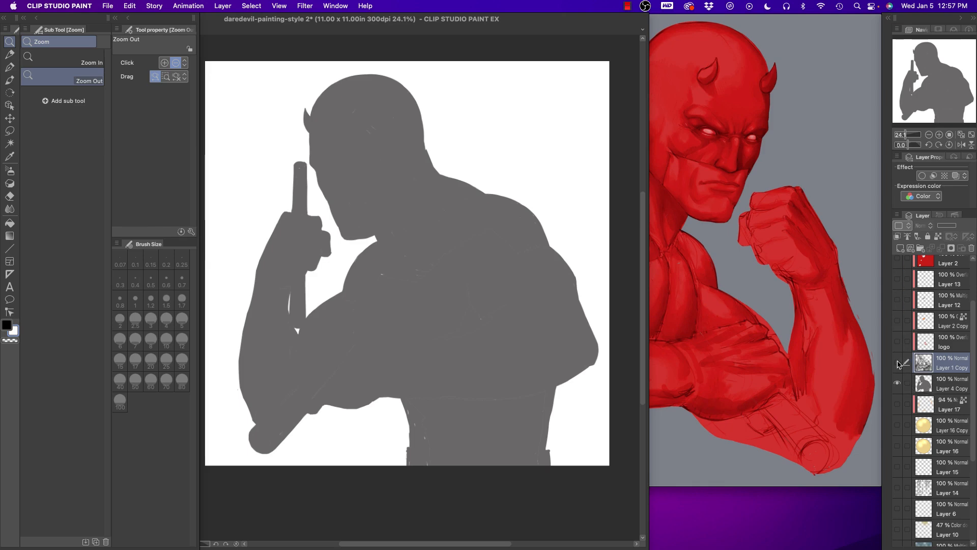
click(898, 362)
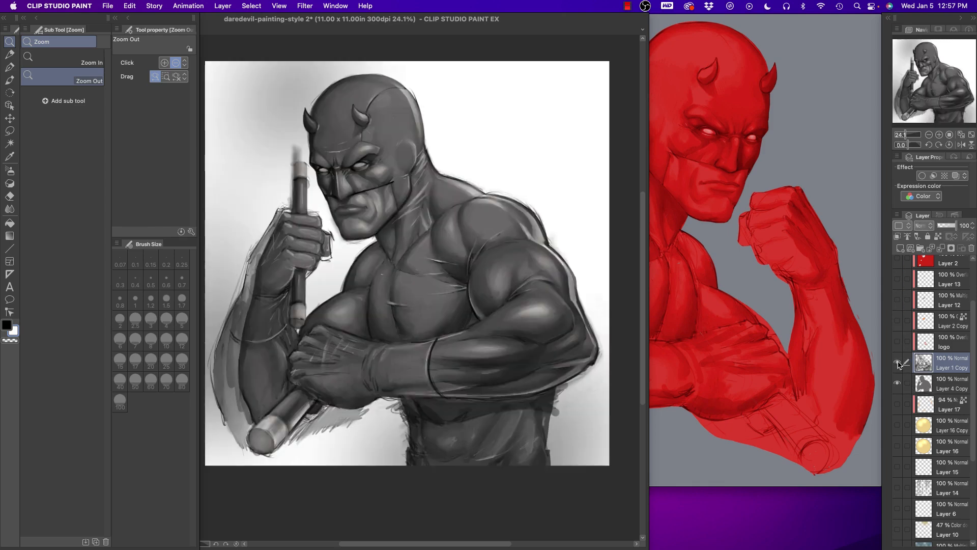
Clip Layer 1 Copy to the layer below, and hide and re-show it to compare with the silhouette
click(220, 6)
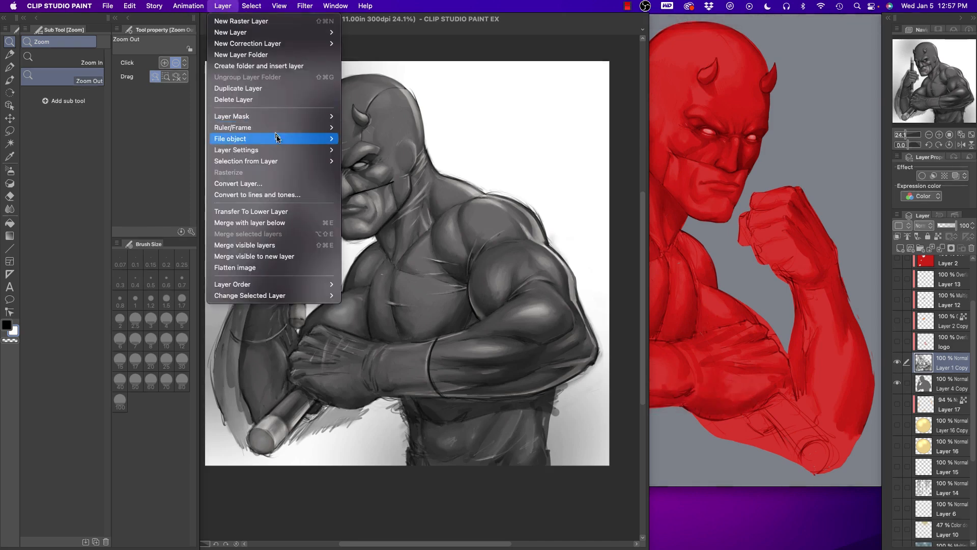
mouse_move(331, 150)
click(392, 176)
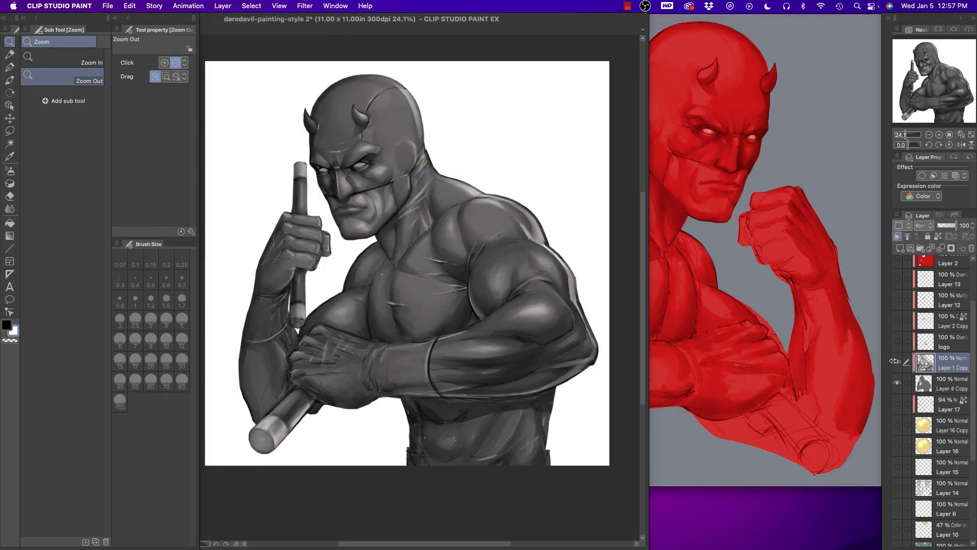
click(896, 362)
click(897, 362)
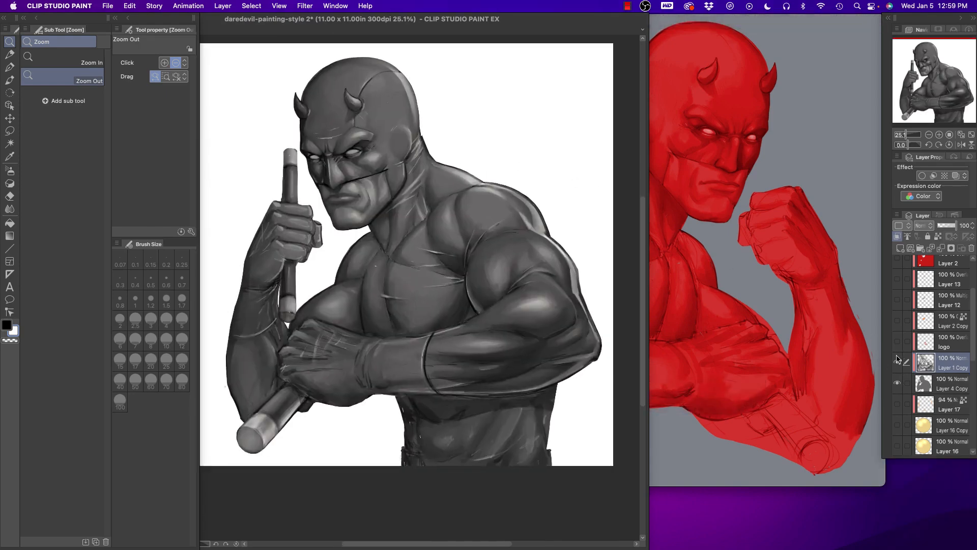
Show the logo, Layer 2 Copy and Layer 12 layers one by one, and hide all three again
click(897, 342)
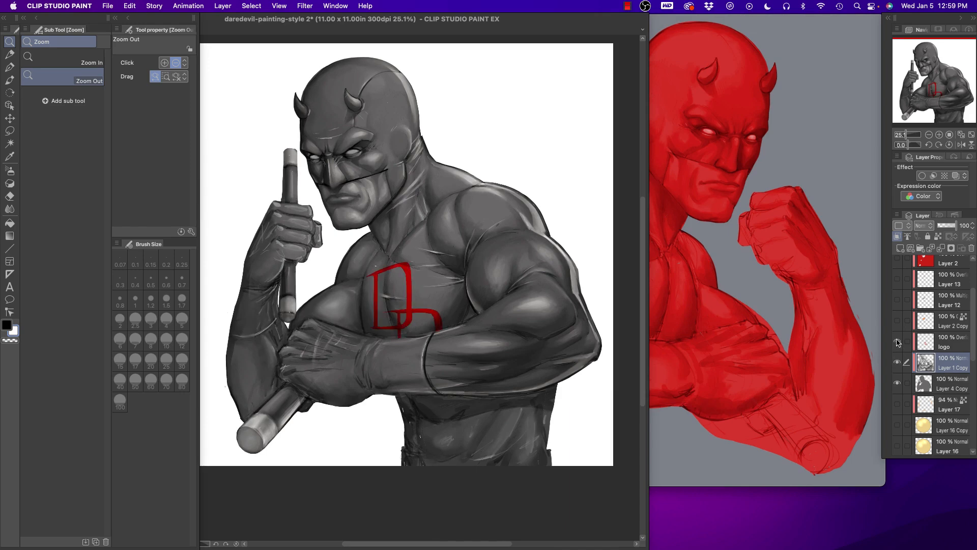
click(898, 320)
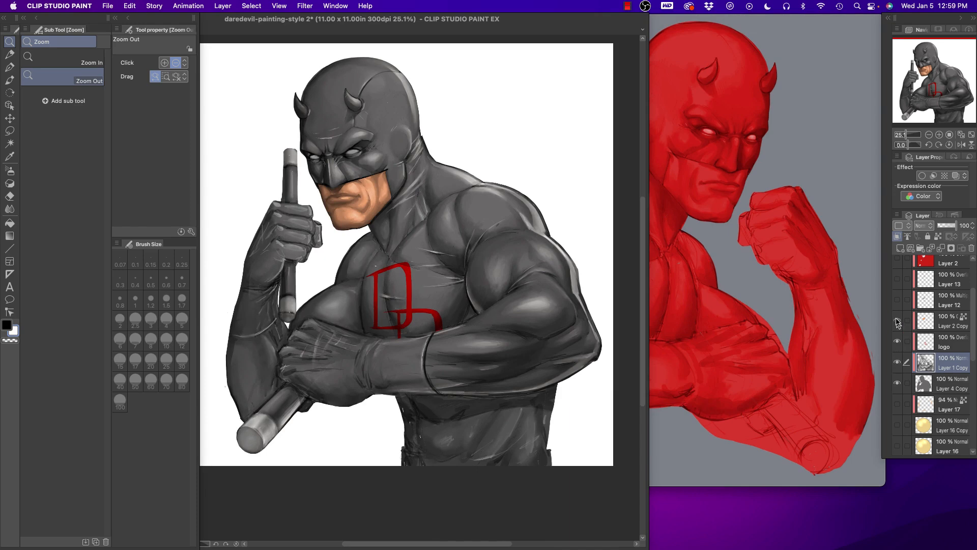
click(897, 301)
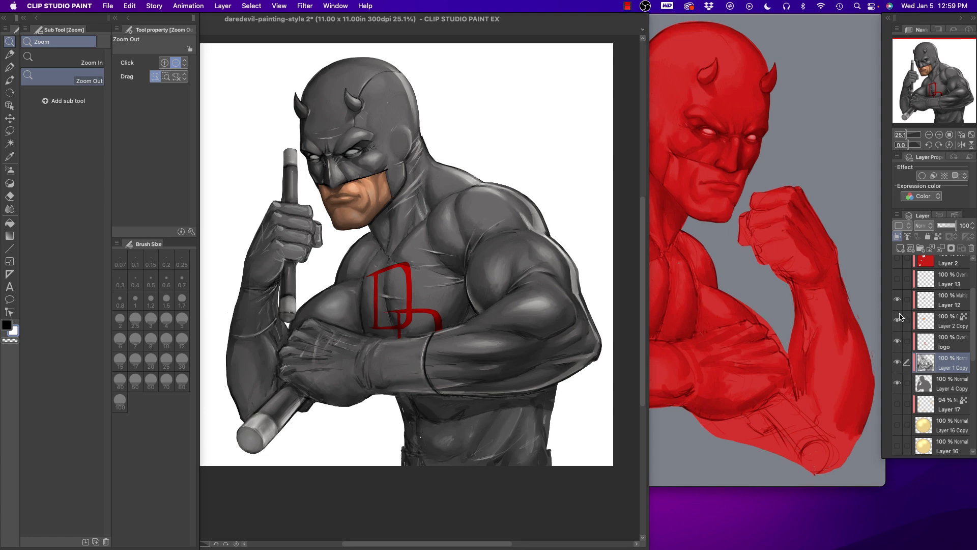
drag(899, 302, 897, 364)
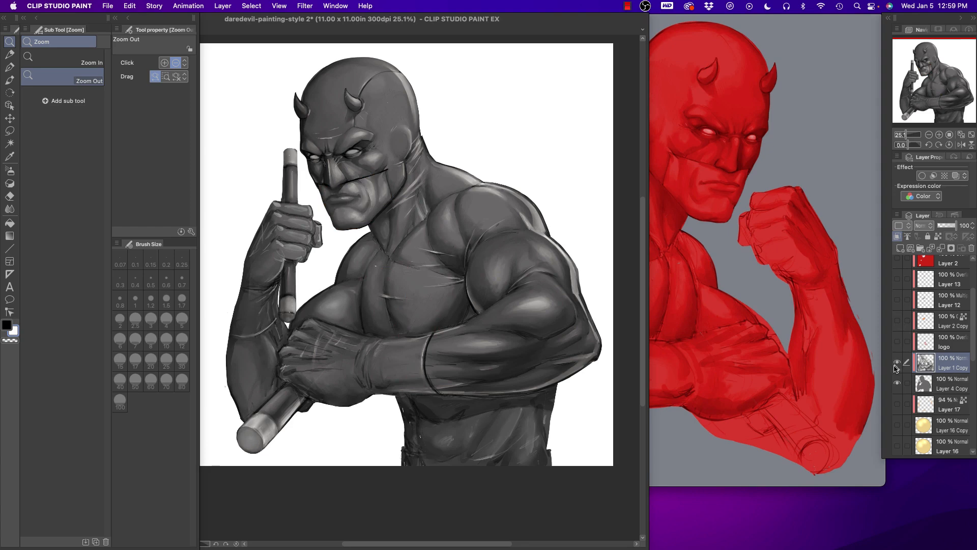
Switch to QuickTime Player, play daredevil-painting-style 2.mp4 to about 03:09, and return to the Clip Studio Paint canvas
click(764, 322)
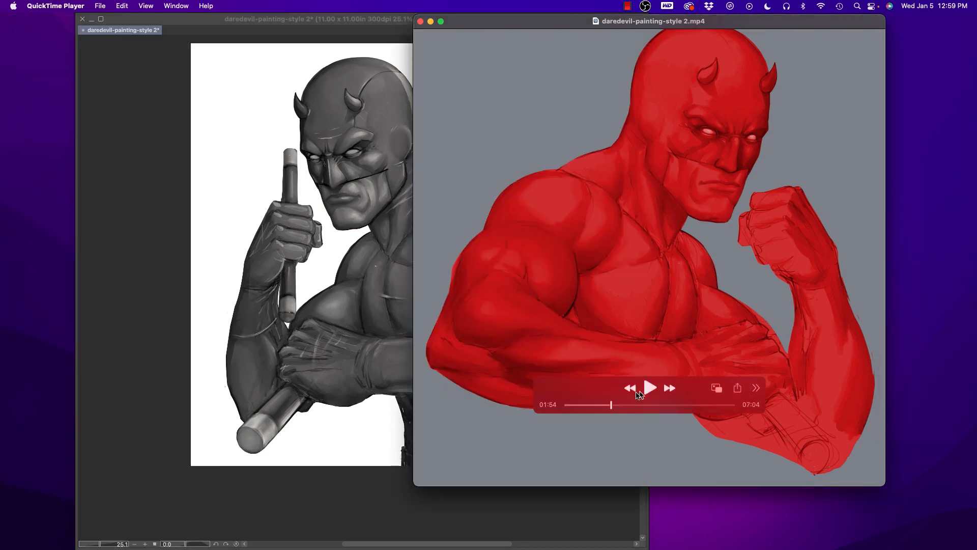
click(651, 388)
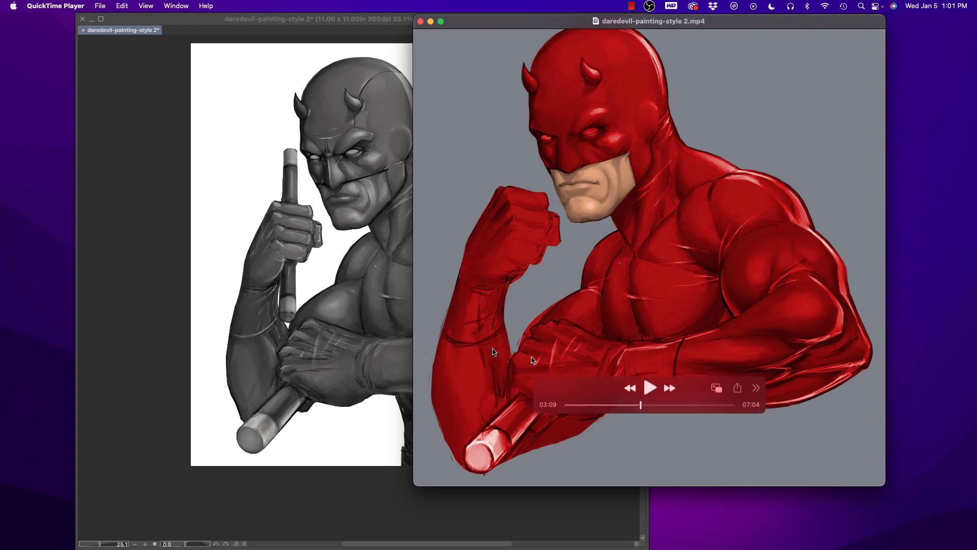
click(349, 311)
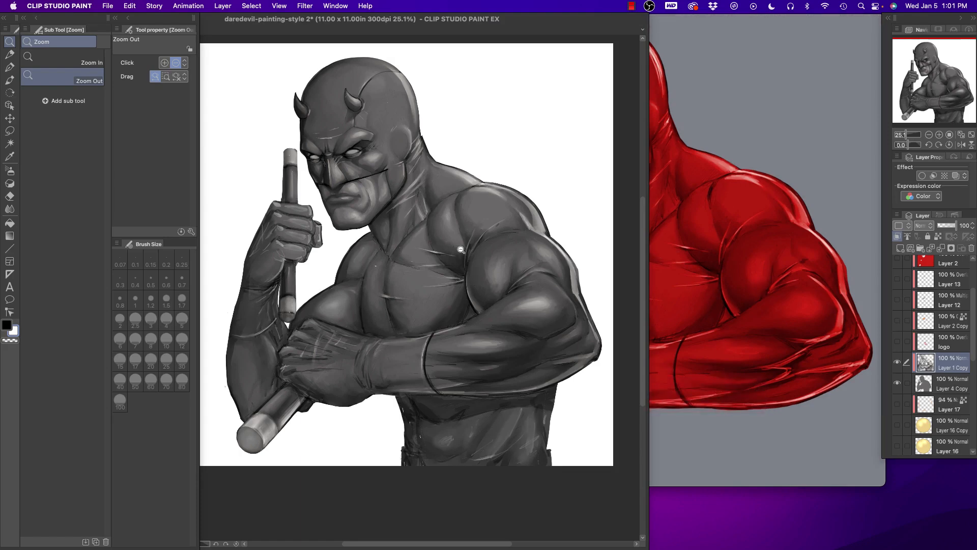
Blend the shading under the inner-elbow crease using the Blend brush at size 2, amount of paint 3 and density of paint 13
scroll(478, 249, up, 3)
scroll(478, 249, up, 5)
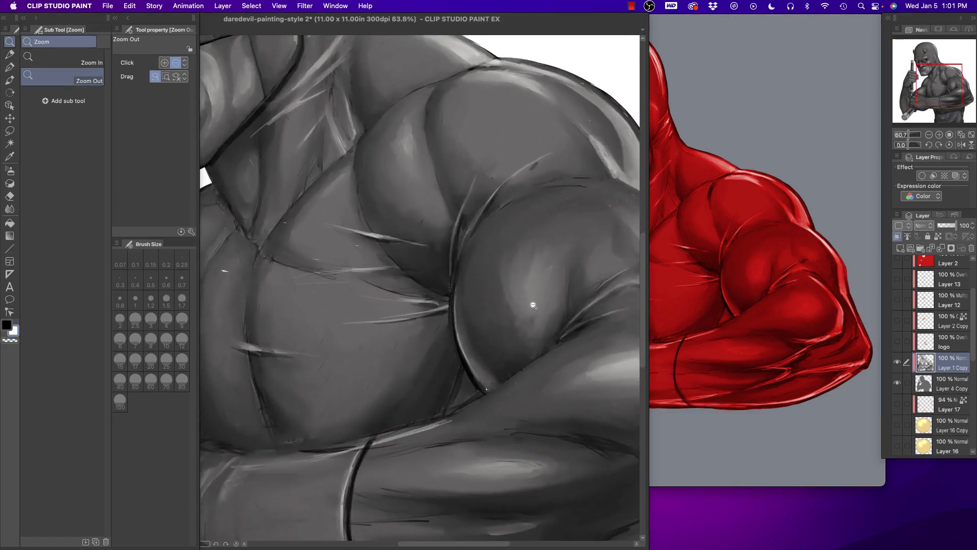
drag(400, 330, 277, 322)
scroll(448, 393, up, 2)
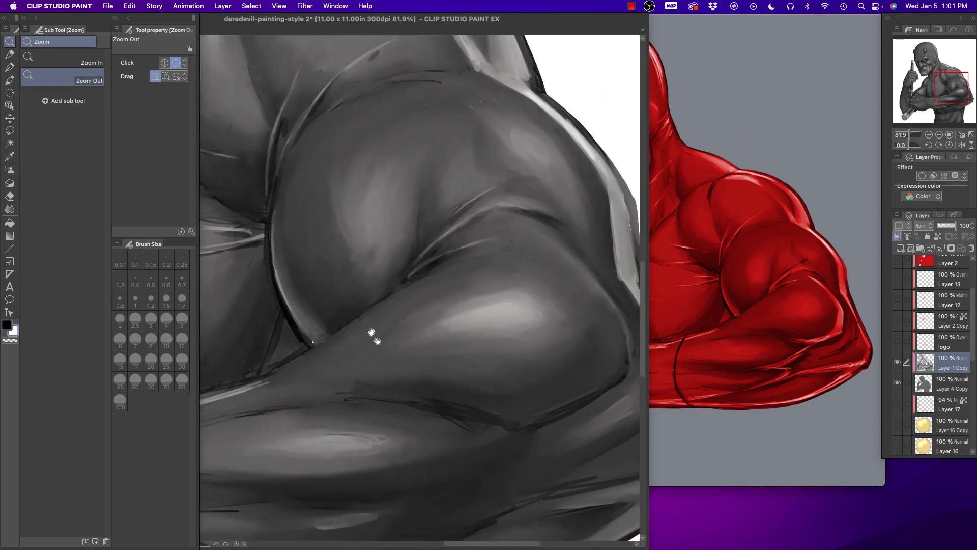
scroll(349, 328, down, 2)
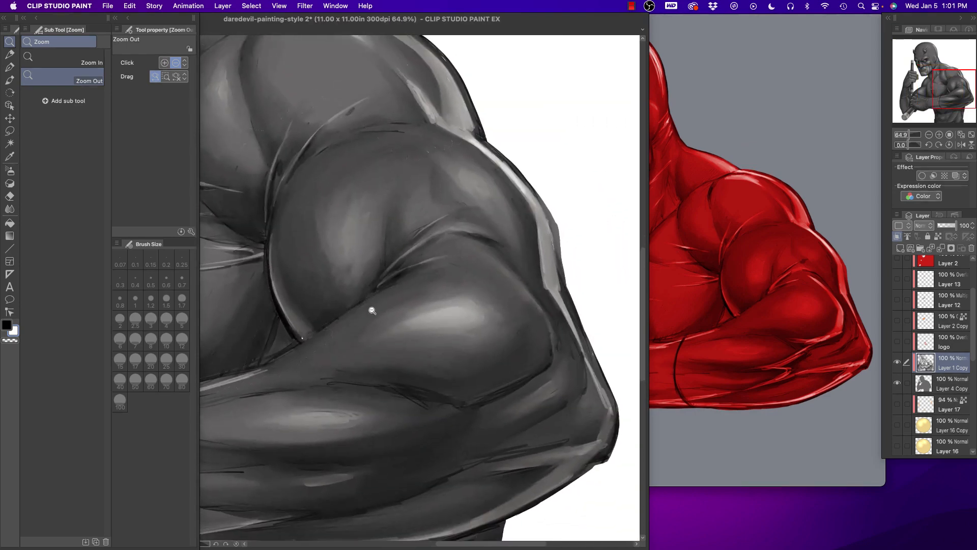
mouse_move(848, 355)
click(10, 209)
key(bracketleft)
key(bracketright)
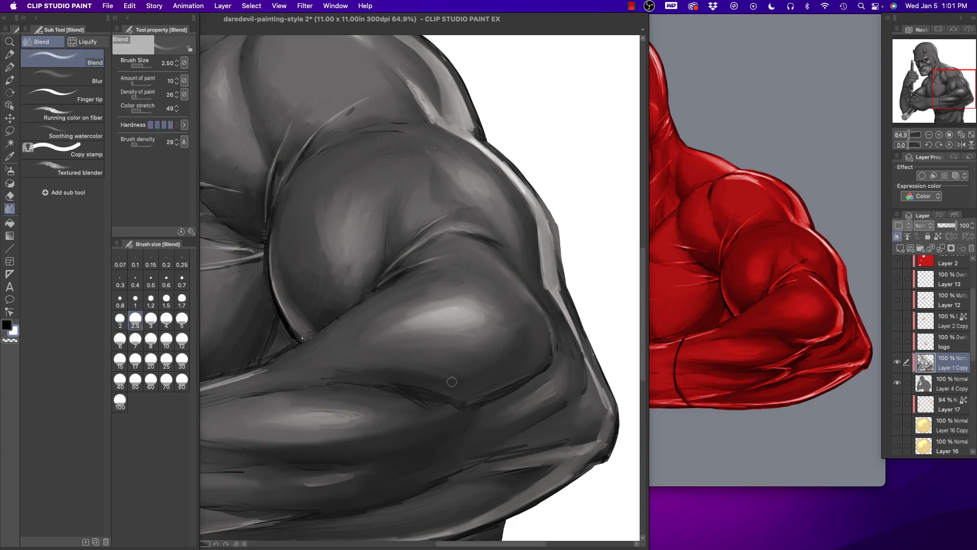
key(bracketleft)
key(bracketleft)
key(bracketleft)
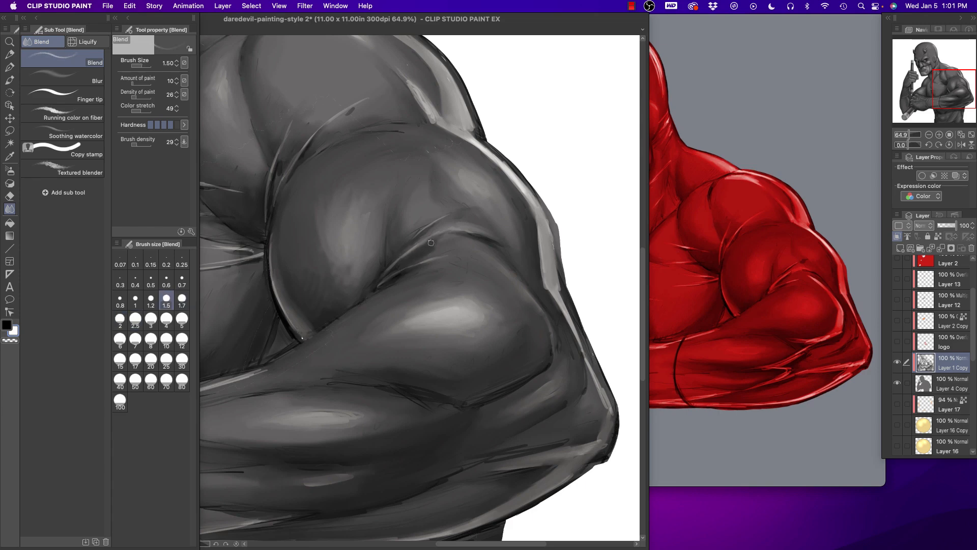
key(bracketright)
key(bracketright)
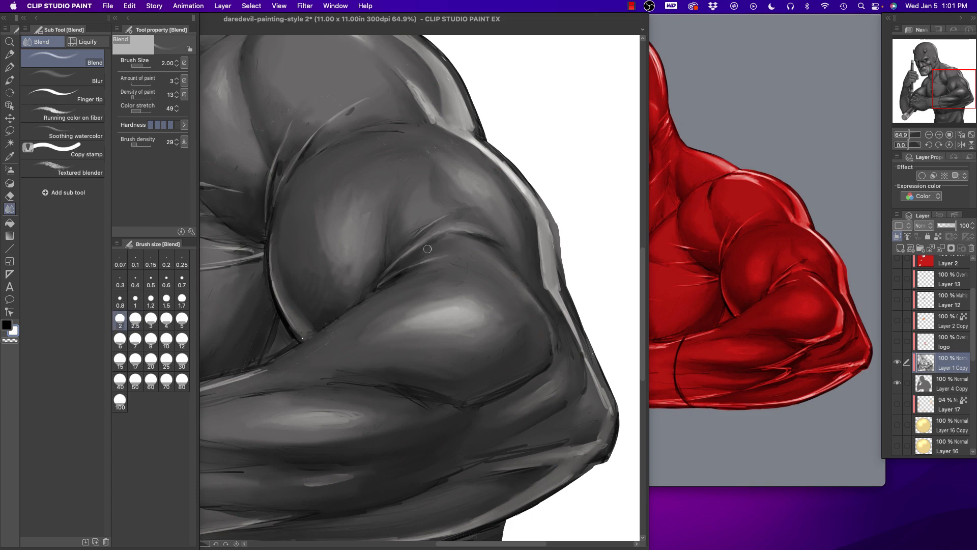
drag(446, 263, 400, 279)
Set the Blend brush to brush density 16 with zero amount and density of paint, and test it on the upper forearm, undoing the last stroke
drag(140, 145, 132, 145)
drag(131, 145, 136, 146)
mouse_move(133, 84)
mouse_down()
mouse_move(124, 85)
mouse_move(127, 99)
mouse_up()
mouse_move(413, 291)
mouse_down()
mouse_move(426, 304)
mouse_move(450, 298)
mouse_up()
mouse_move(430, 264)
mouse_down()
mouse_move(405, 280)
mouse_move(446, 303)
mouse_move(442, 277)
mouse_move(435, 309)
mouse_move(459, 278)
mouse_up()
key(super+z)
key(bracketright)
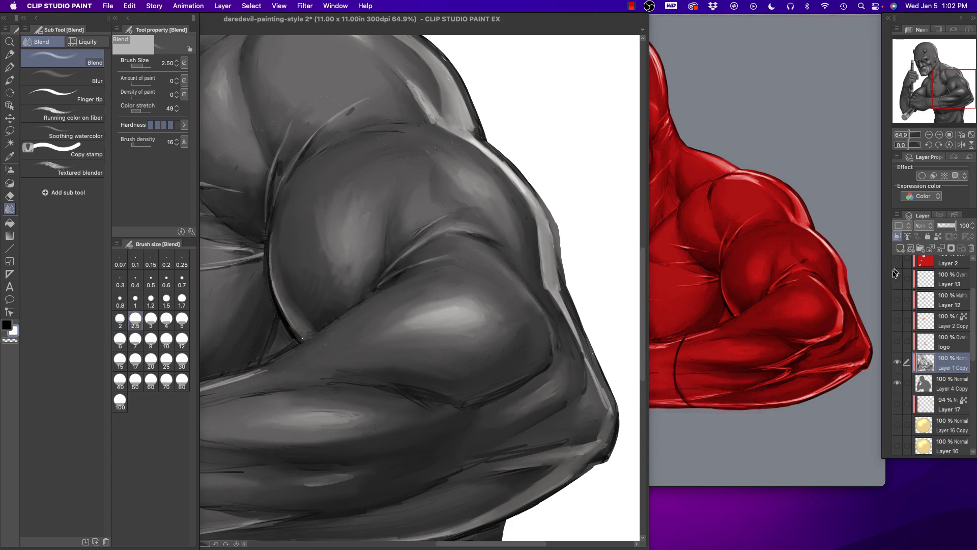
Blend around the upper-arm muscle and crease with a finer Blend brush, varying its size and ending at 1.5
key(bracketleft)
key(bracketleft)
key(bracketleft)
key(bracketleft)
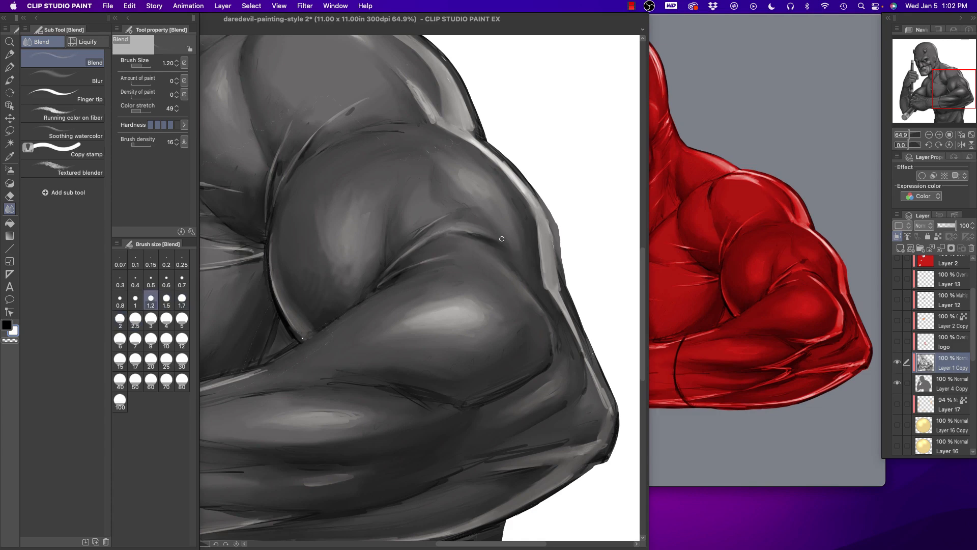
key(bracketright)
key(bracketleft)
key(bracketleft)
key(bracketright)
key(bracketright)
key(bracketright)
key(bracketleft)
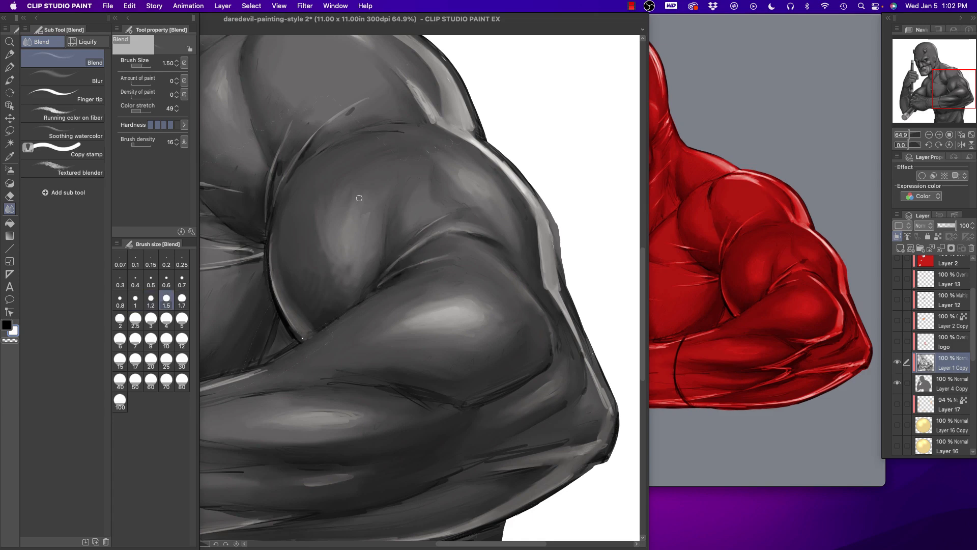
Paint light highlights along the inner-elbow crease using the Darker pencil at sizes between 2.5 and 4
click(9, 67)
click(9, 54)
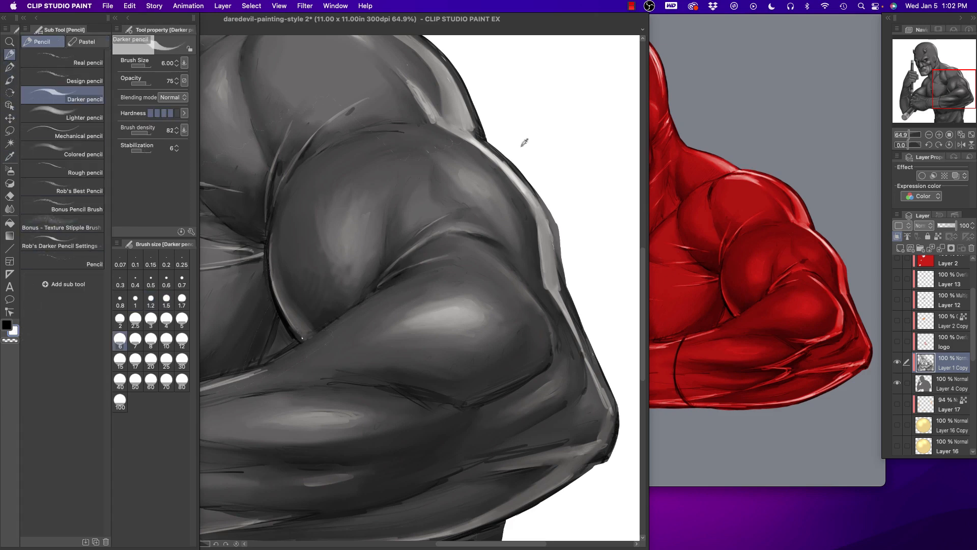
key(bracketleft)
key(bracketleft)
key(bracketleft)
key(bracketleft)
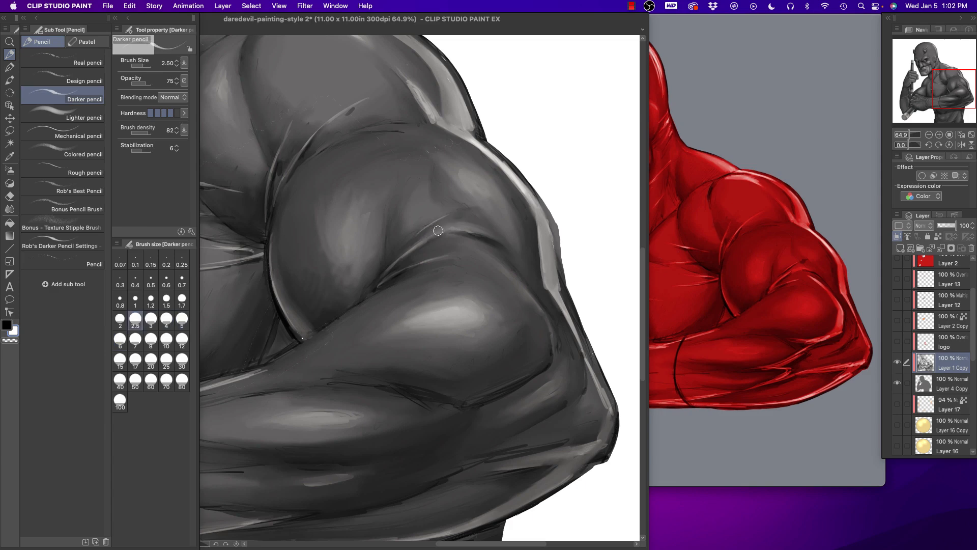
key(bracketright)
key(bracketright)
drag(435, 231, 478, 229)
key(bracketleft)
key(bracketleft)
key(bracketleft)
key(bracketright)
key(bracketright)
key(bracketleft)
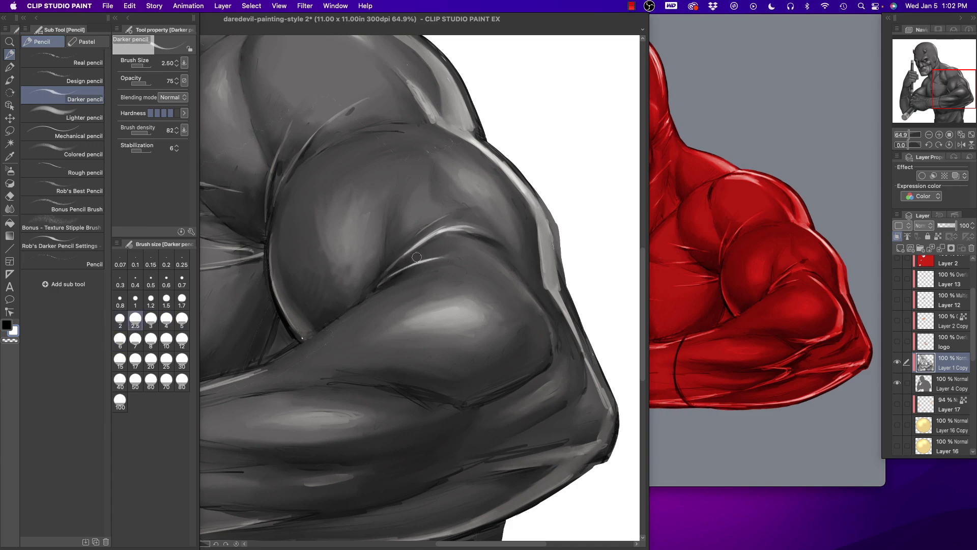
Darken the fold beneath the crease highlight in black using the Darker pencil at size 6, opacity 26 and brush density 62
key(x)
key(bracketright)
key(bracketright)
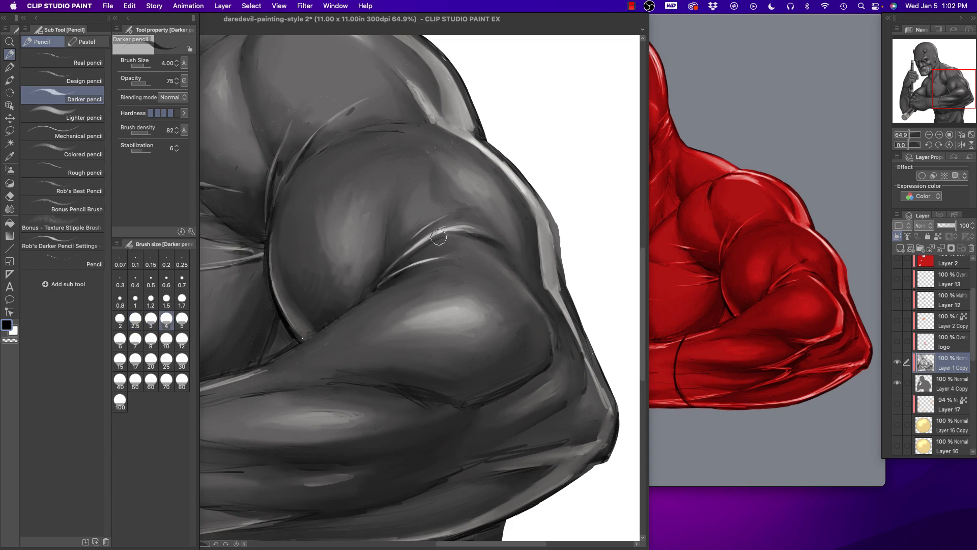
click(141, 83)
click(141, 83)
key(bracketright)
key(bracketright)
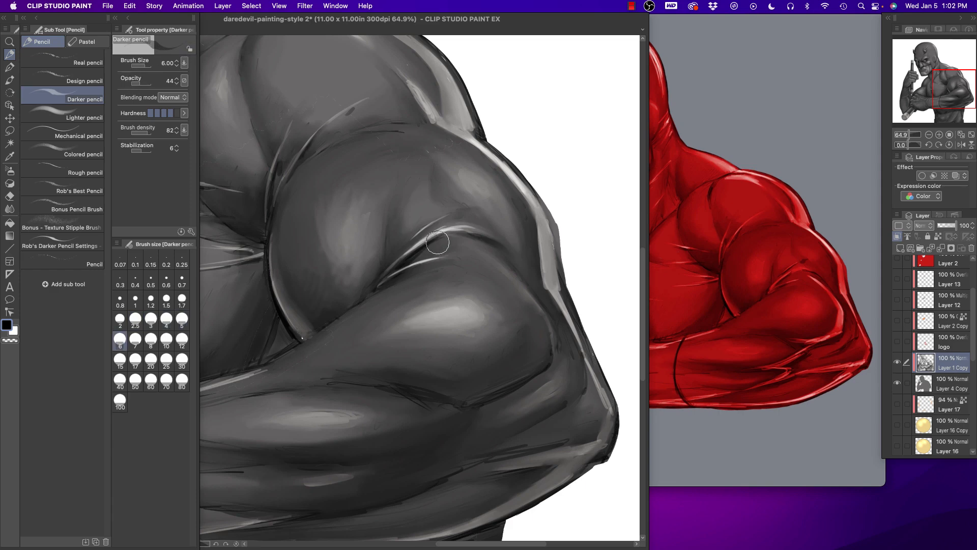
click(136, 83)
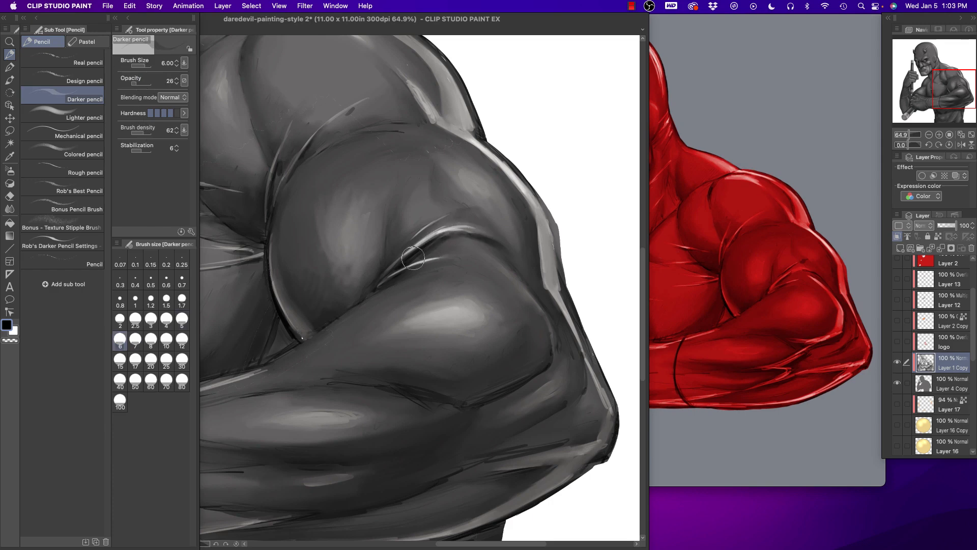
Refine the dark shading around the crease and its outer end, reducing the Darker pencil to size 2.5
key(bracketleft)
key(bracketleft)
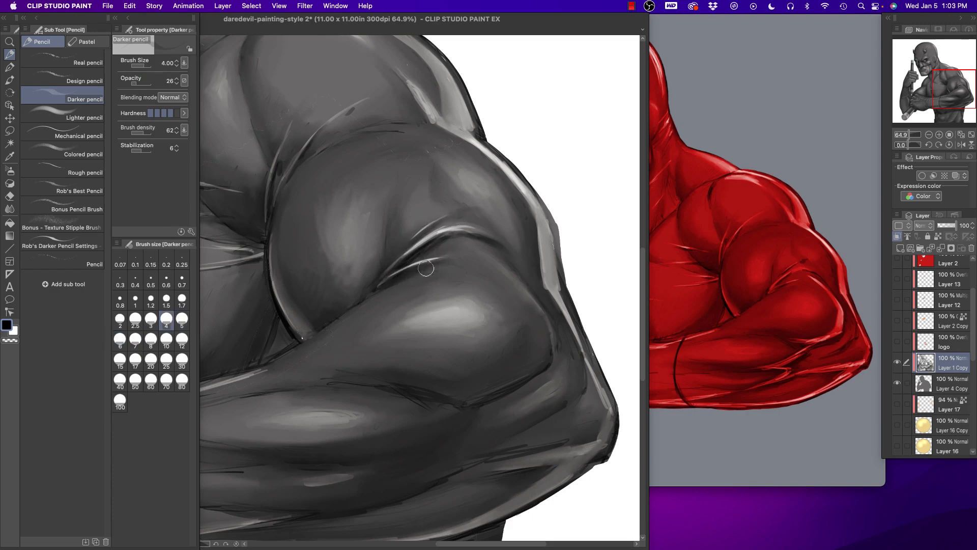
key(bracketleft)
key(bracketleft)
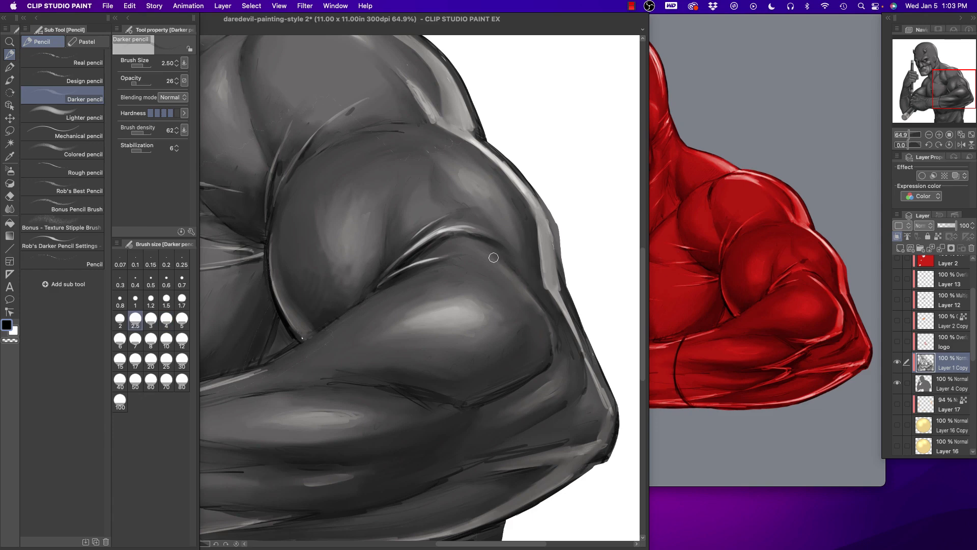
key(bracketleft)
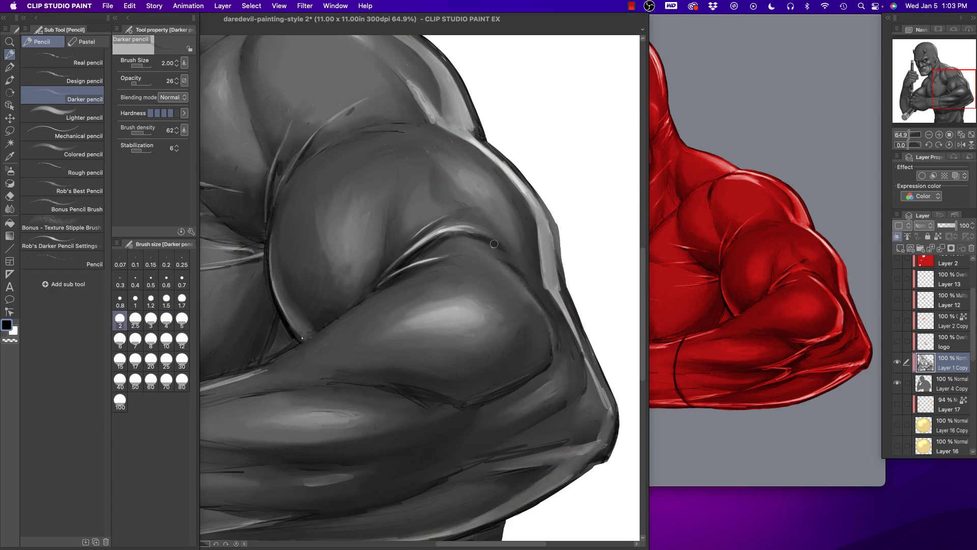
key(bracketright)
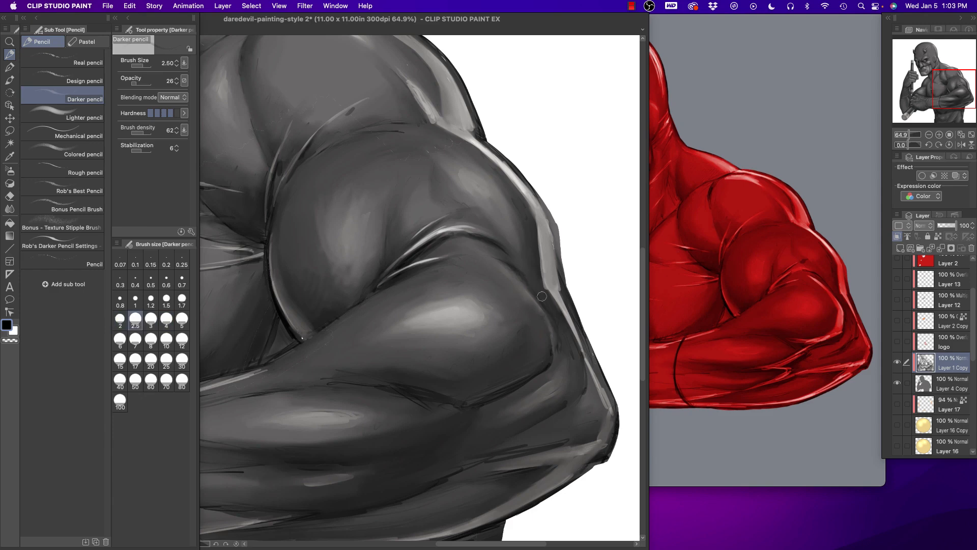
Try dark contour arcs above the inner-elbow crease and a loop around the forearm highlight, undoing both
drag(443, 205, 490, 235)
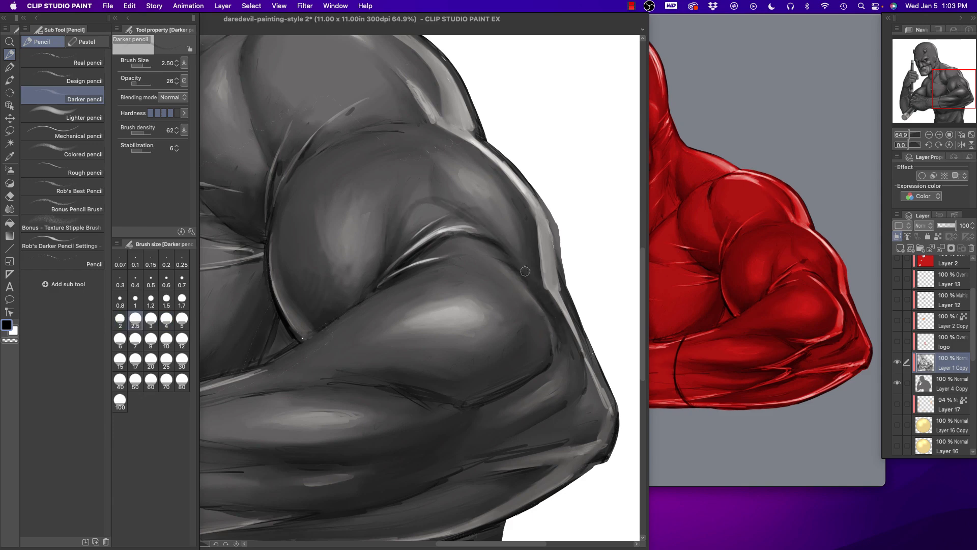
mouse_move(376, 276)
mouse_down()
mouse_move(456, 215)
mouse_move(479, 232)
mouse_up()
drag(390, 230, 490, 242)
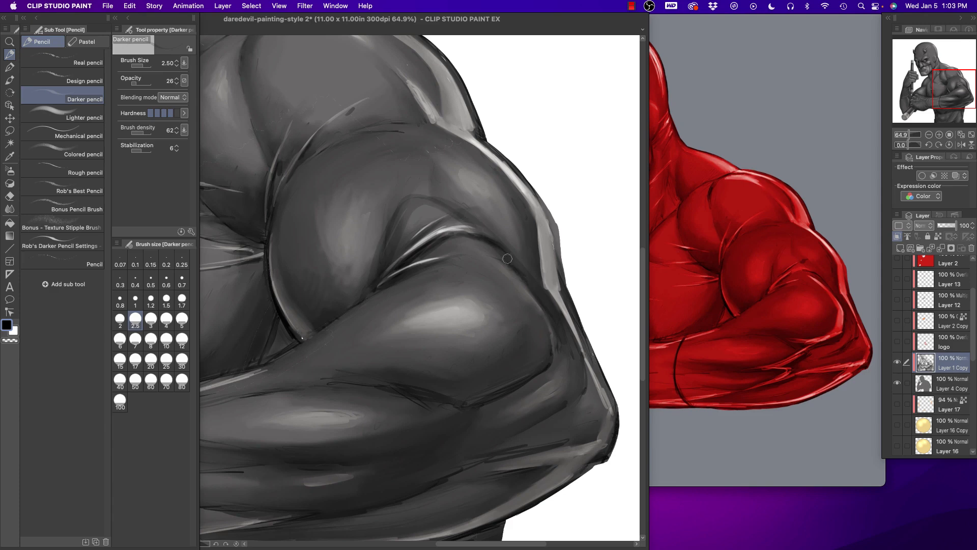
key(super+z)
key(super+z)
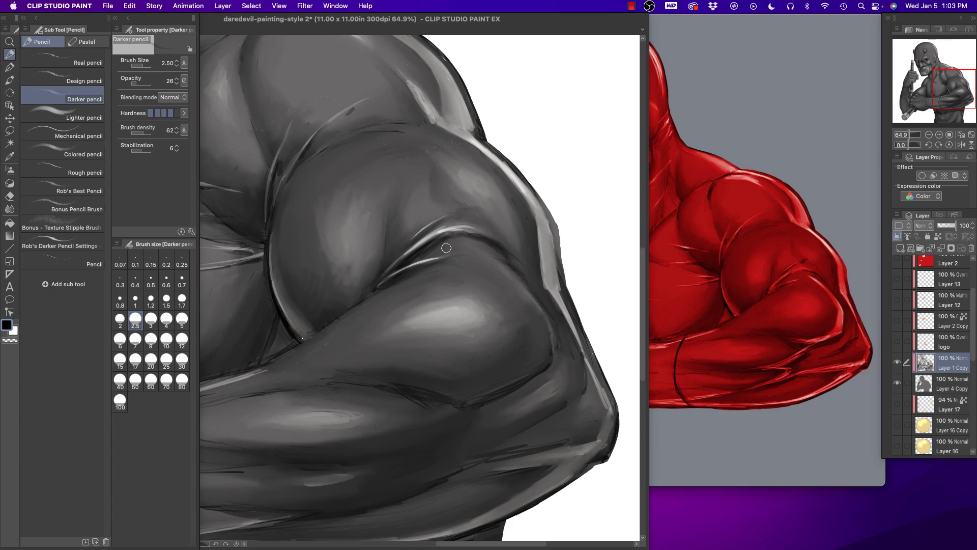
drag(445, 351, 419, 344)
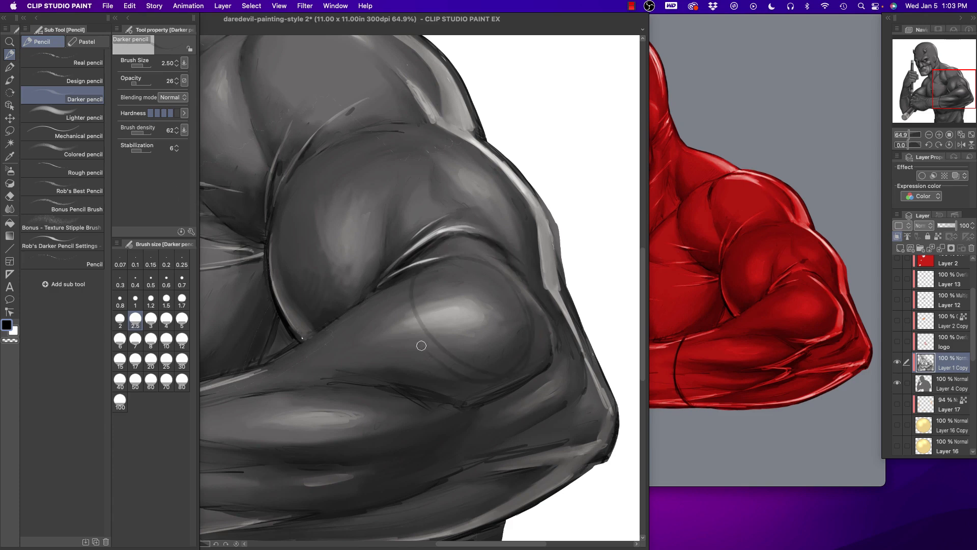
key(ctrl+z)
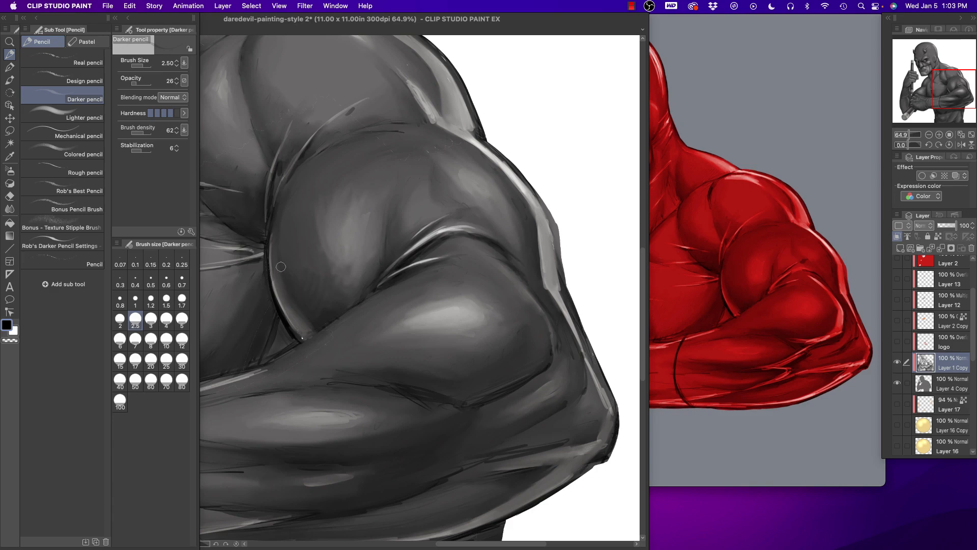
Try dark contour strokes from the inner-elbow crease across to the outer arm edge, then undo them
drag(438, 265, 514, 272)
drag(401, 270, 559, 257)
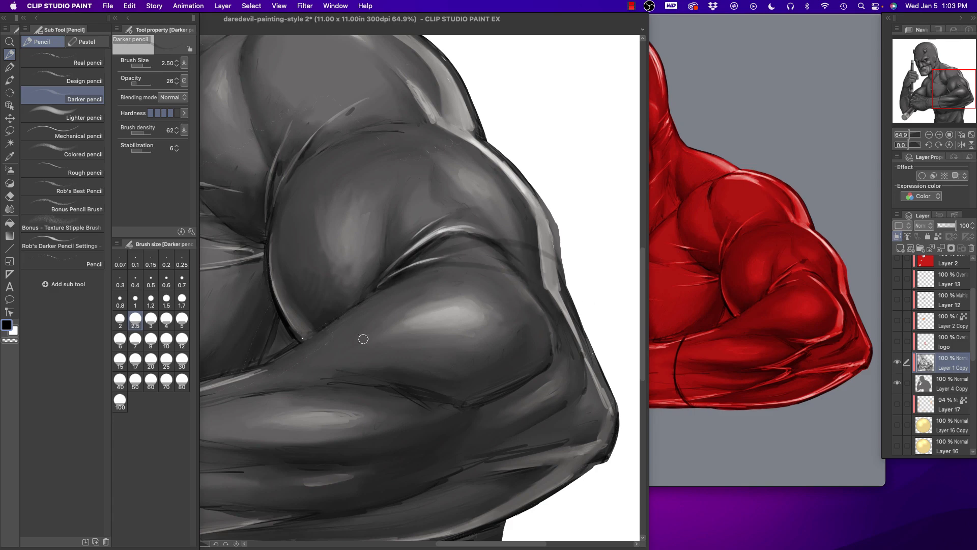
key(super+z)
key(super+z)
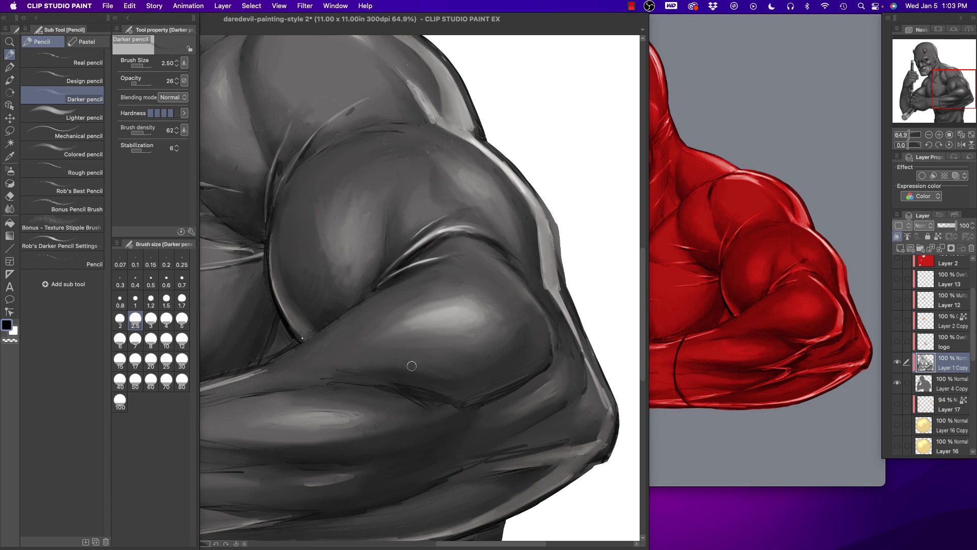
Blend the highlights along the inner-elbow crease using the Blend tool at sizes 1.7 and 1.5
click(9, 209)
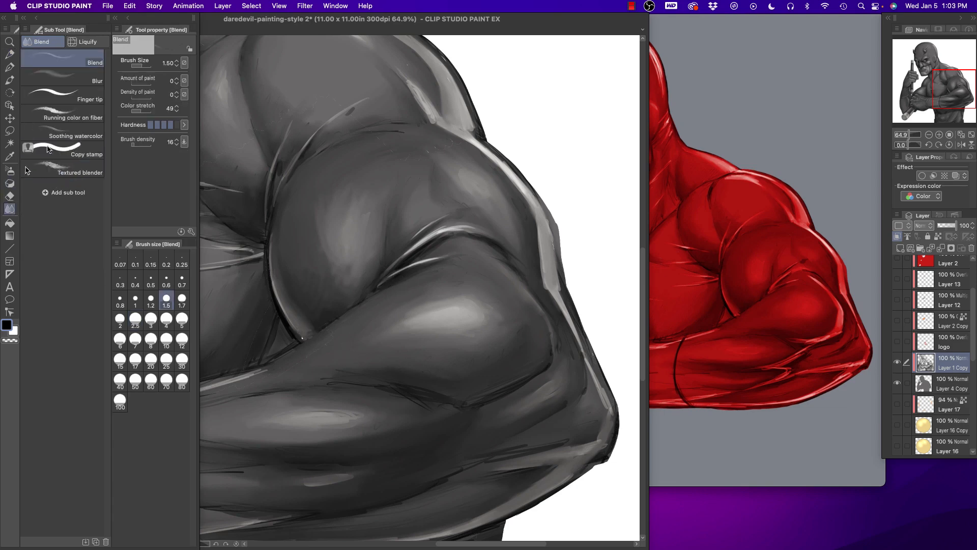
key(bracketright)
key(bracketright)
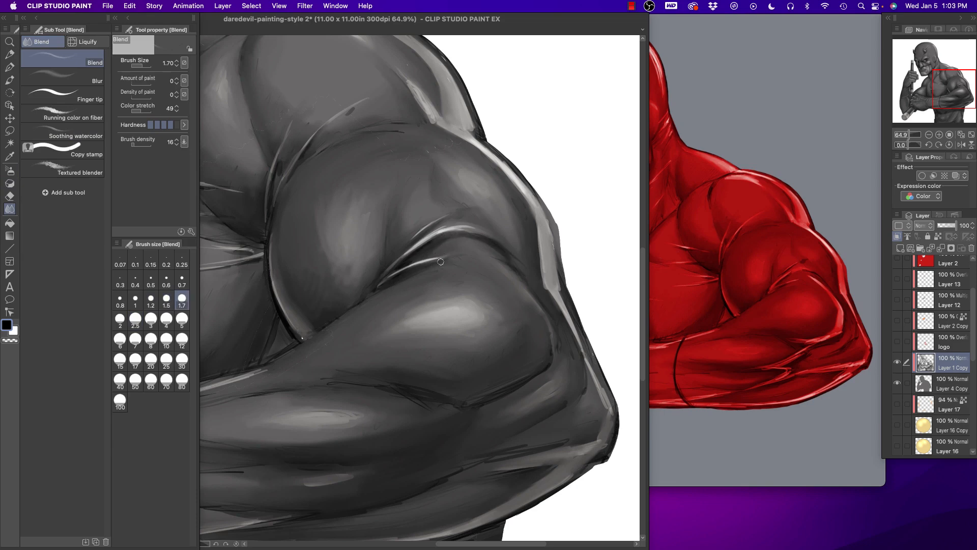
key(bracketleft)
key(bracketleft)
key(bracketleft)
key(bracketleft)
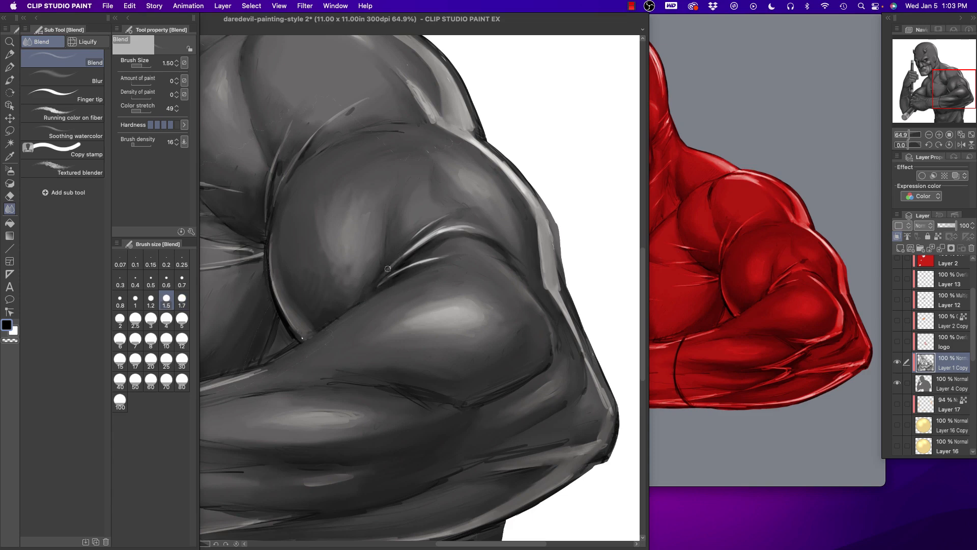
Soften the arm's shading with the Blend tool enlarged to size 3, finishing at size 2.5
key(bracketright)
key(bracketright)
key(bracketright)
key(bracketright)
key(bracketright)
key(bracketright)
key(bracketright)
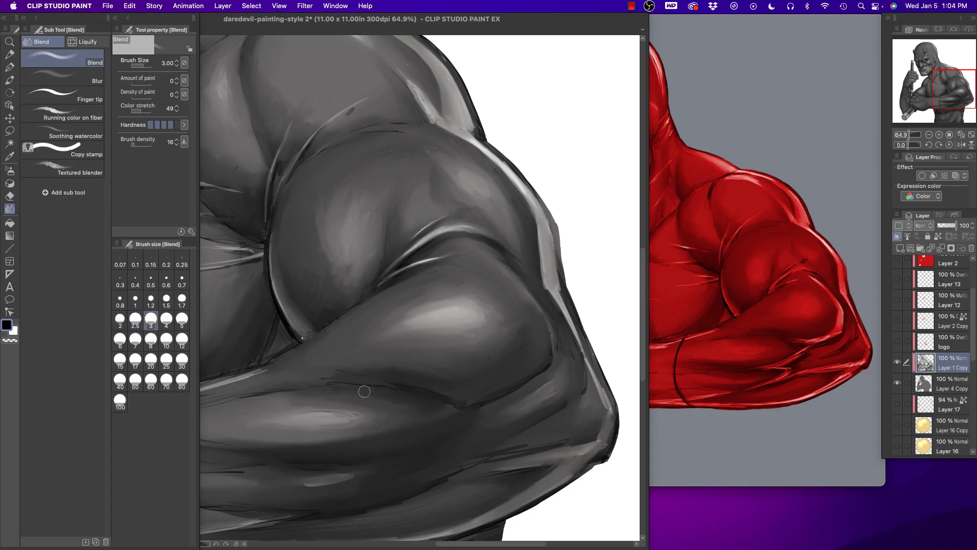
key(bracketleft)
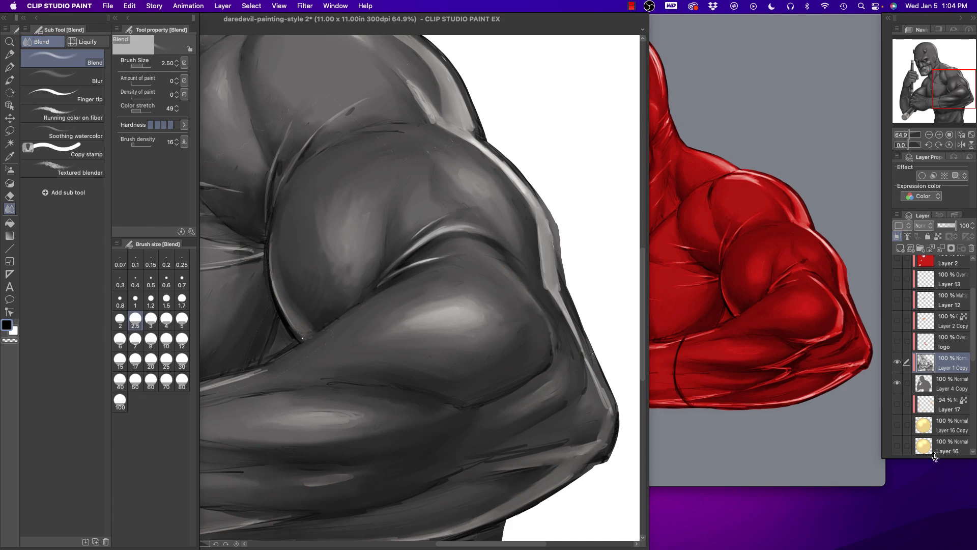
Lengthen the layer list so more of the layers above Layer 1 Copy can be seen
key(Tab)
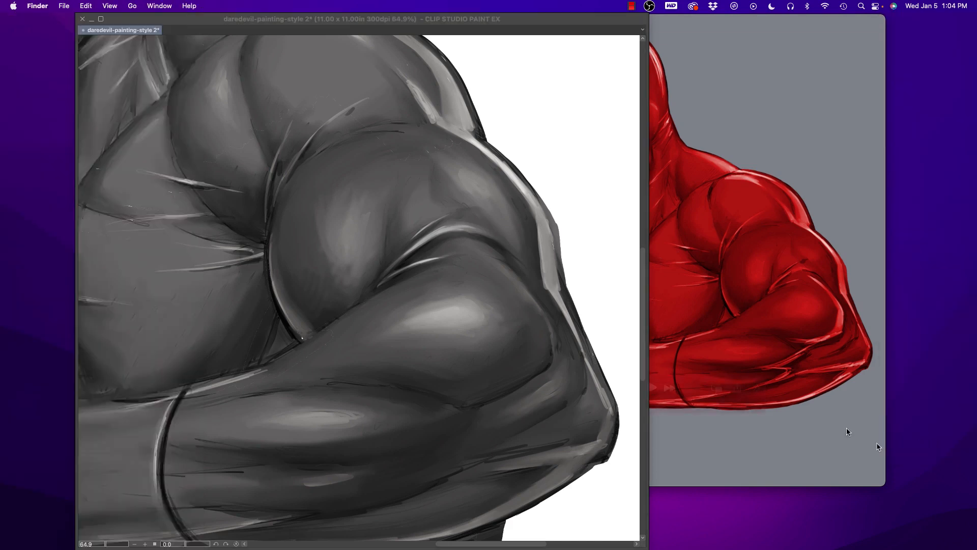
key(Tab)
drag(905, 457, 906, 532)
scroll(941, 357, up, 3)
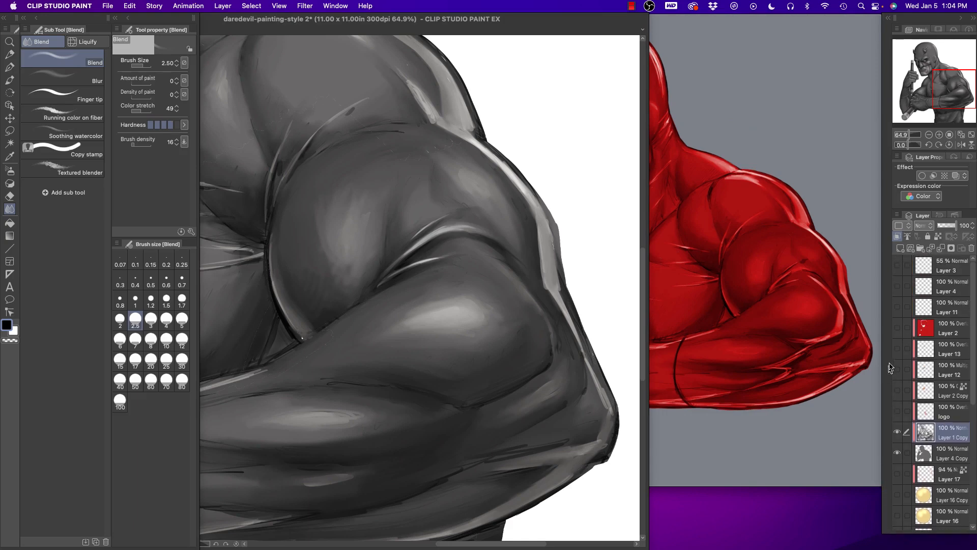
Toggle the red Layer 2 to compare grayscale with color, leaving it shown over the painting
click(897, 328)
click(898, 328)
click(898, 328)
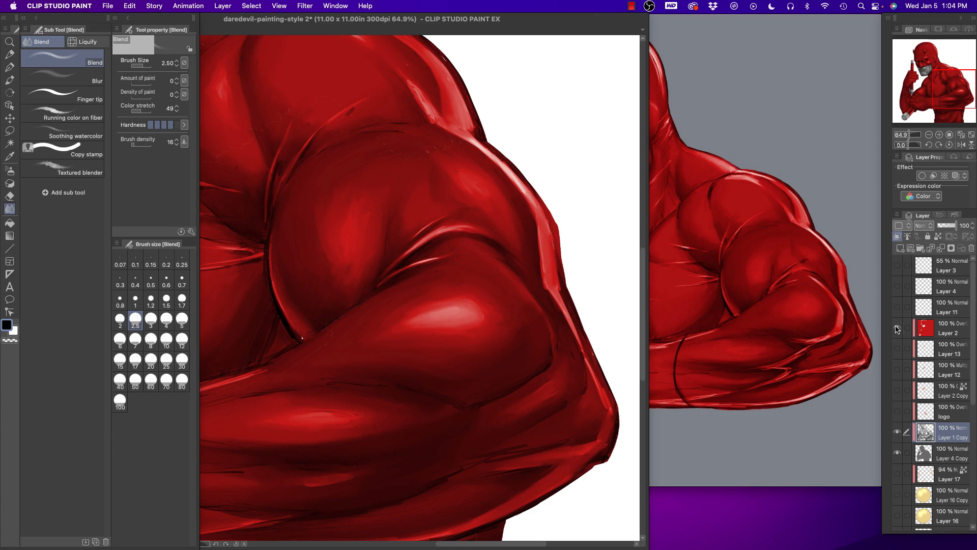
click(897, 329)
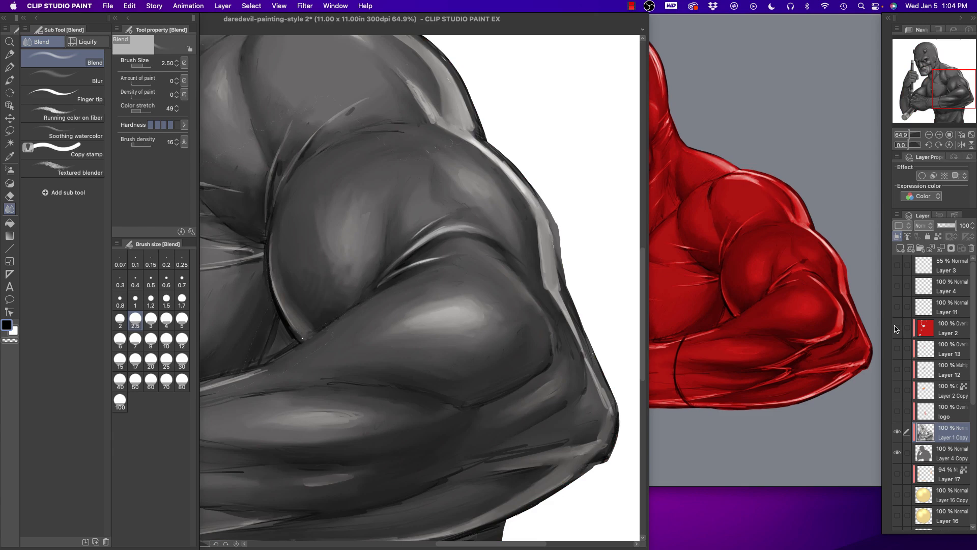
click(897, 329)
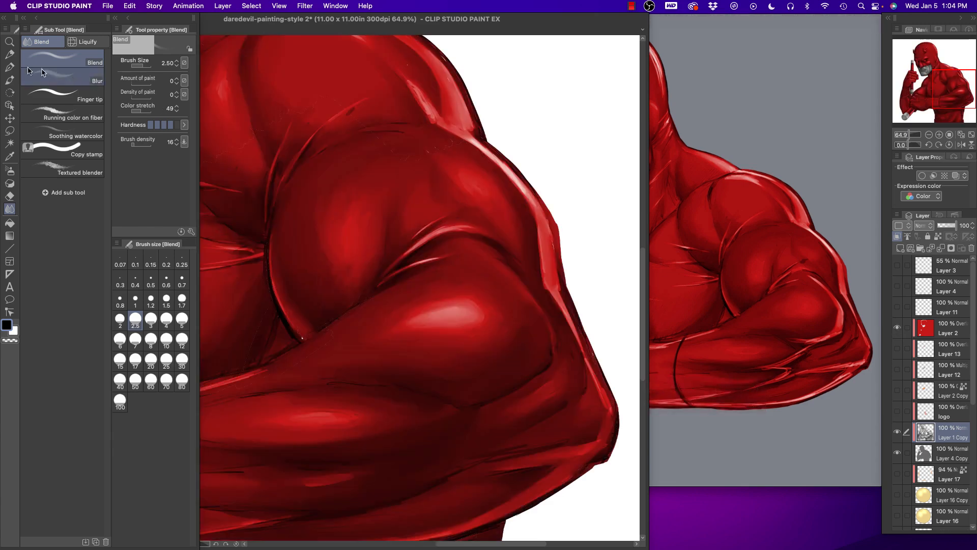
Examine the red-colored figure at full view and around the arm, toggling Layer 2 to compare it with the grayscale
click(8, 44)
drag(361, 196, 450, 291)
drag(436, 367, 415, 354)
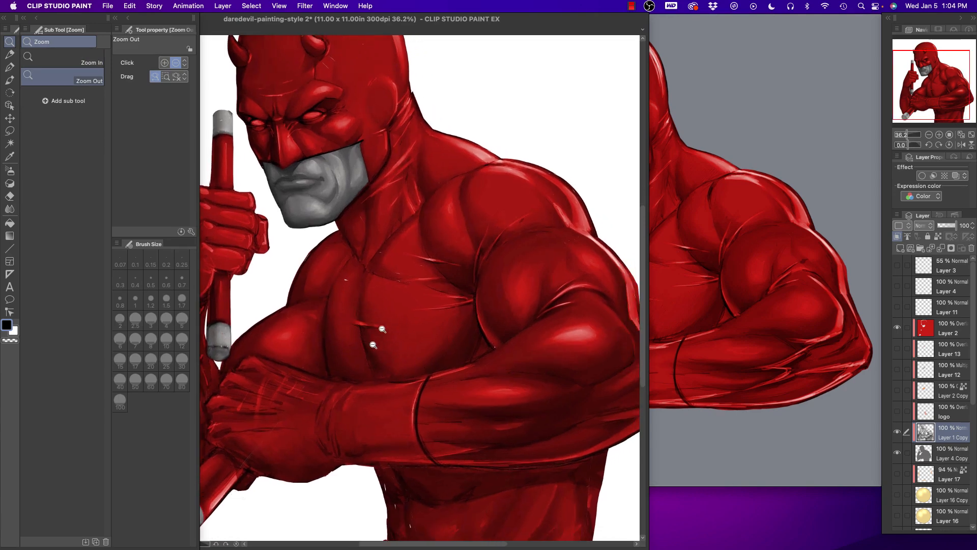
click(383, 370)
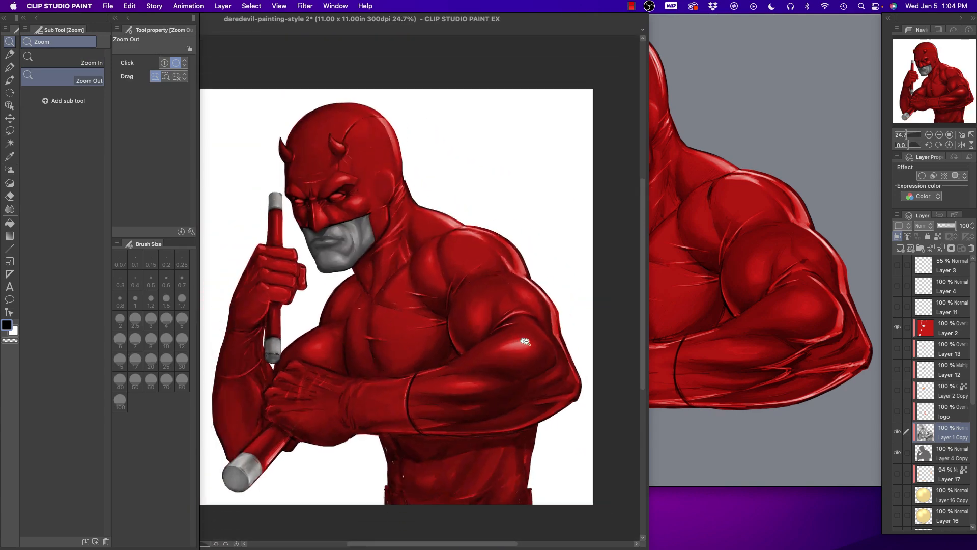
drag(425, 329, 518, 361)
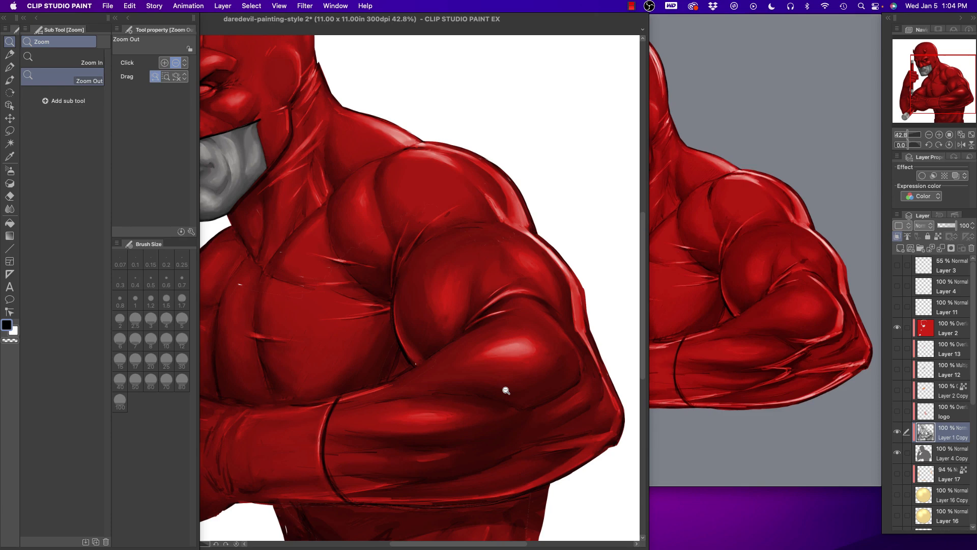
click(898, 328)
click(898, 328)
scroll(539, 310, up, 5)
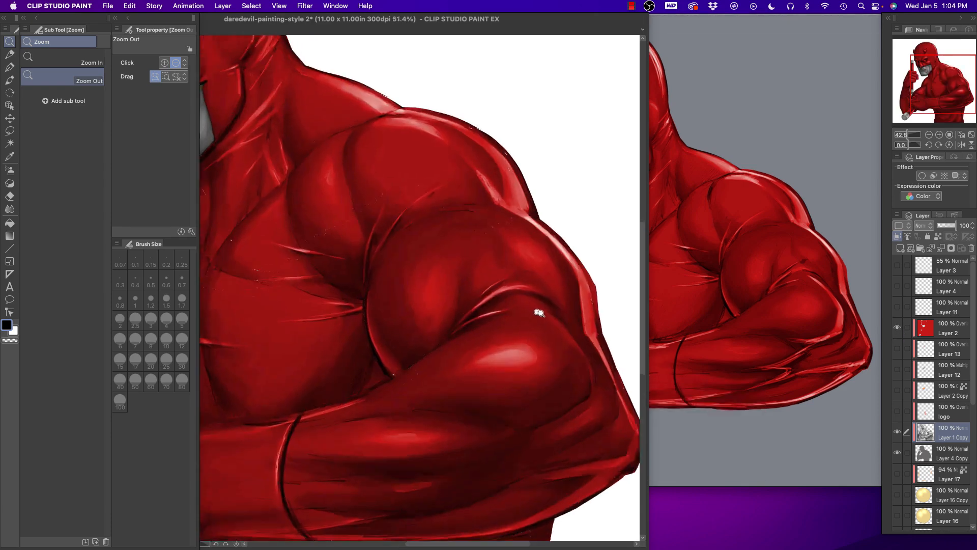
scroll(423, 313, down, 5)
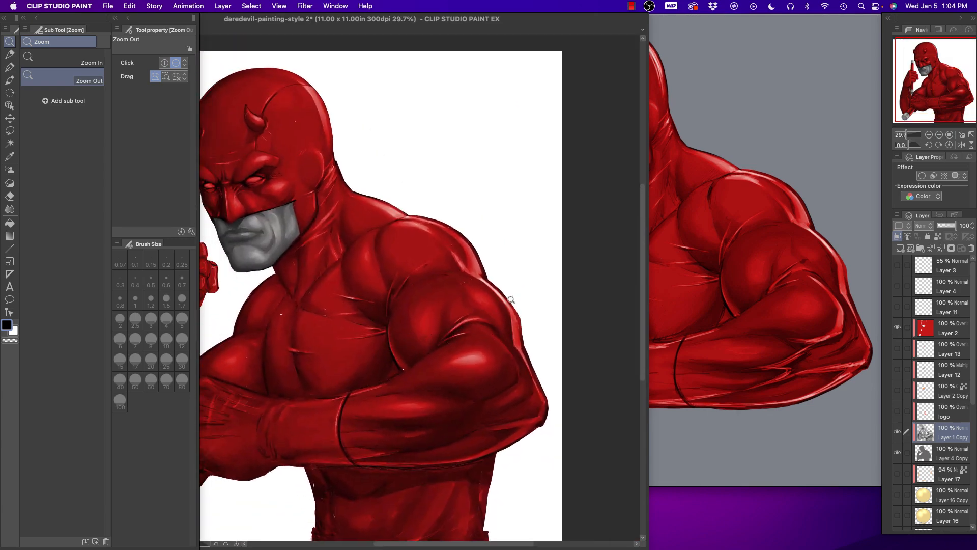
Switch to QuickTime Player, play the painting time-lapse from 03:09 to about 04:03, and return to Clip Studio Paint
click(707, 319)
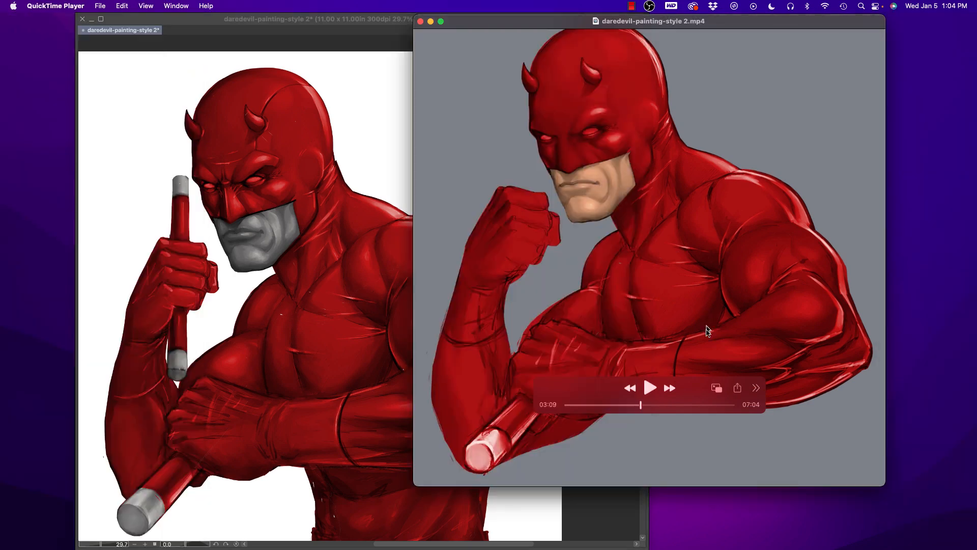
click(651, 388)
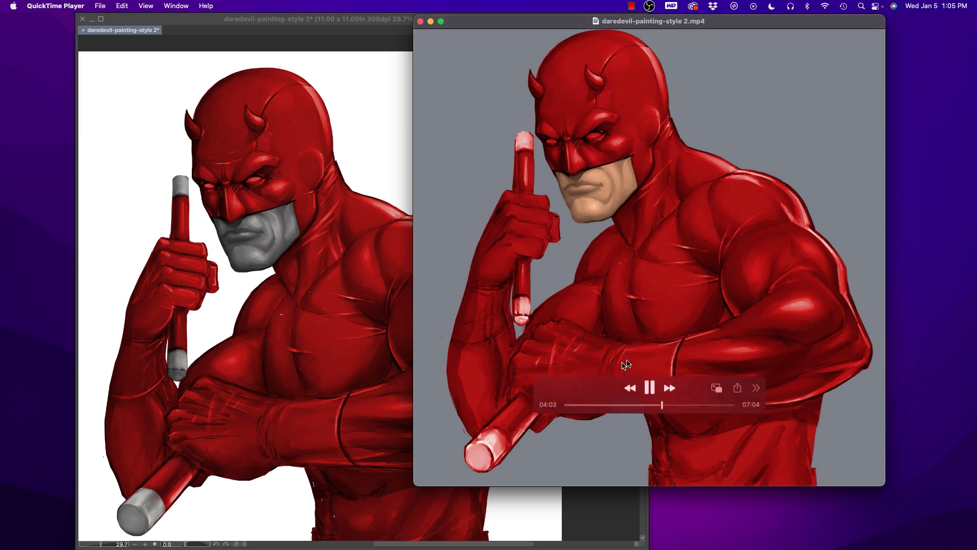
click(349, 312)
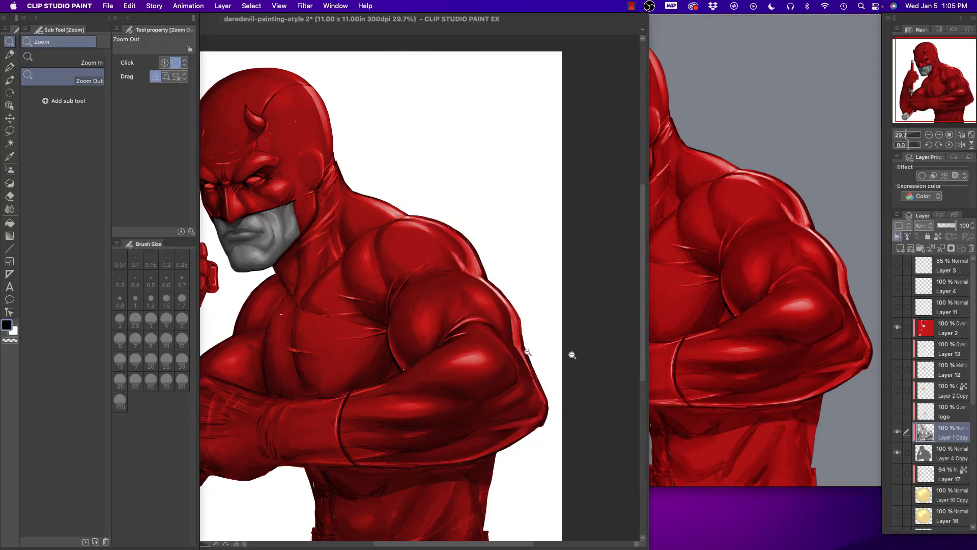
Hide Layer 1 Copy and Layer 2 to examine the whole flat gray silhouette on Layer 4 Copy
click(897, 436)
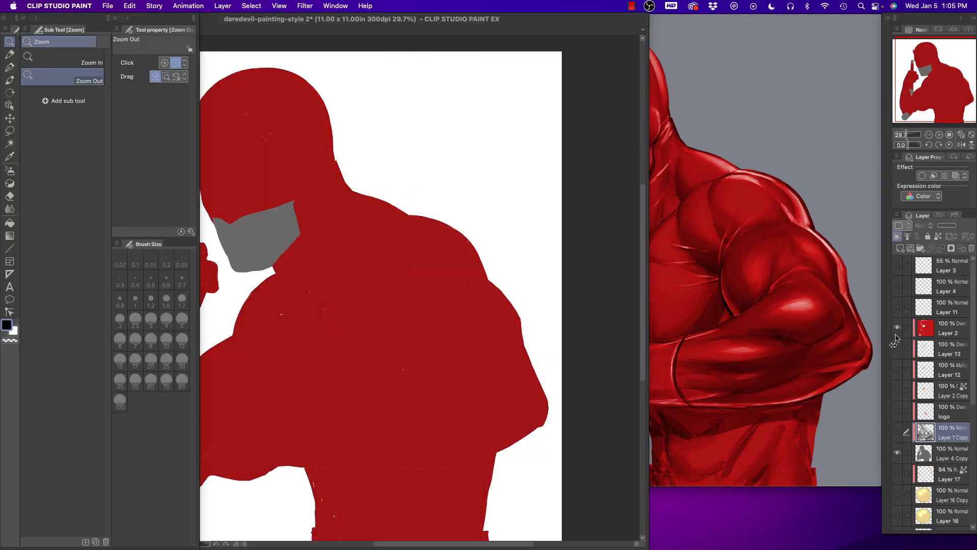
click(898, 328)
click(898, 452)
click(899, 452)
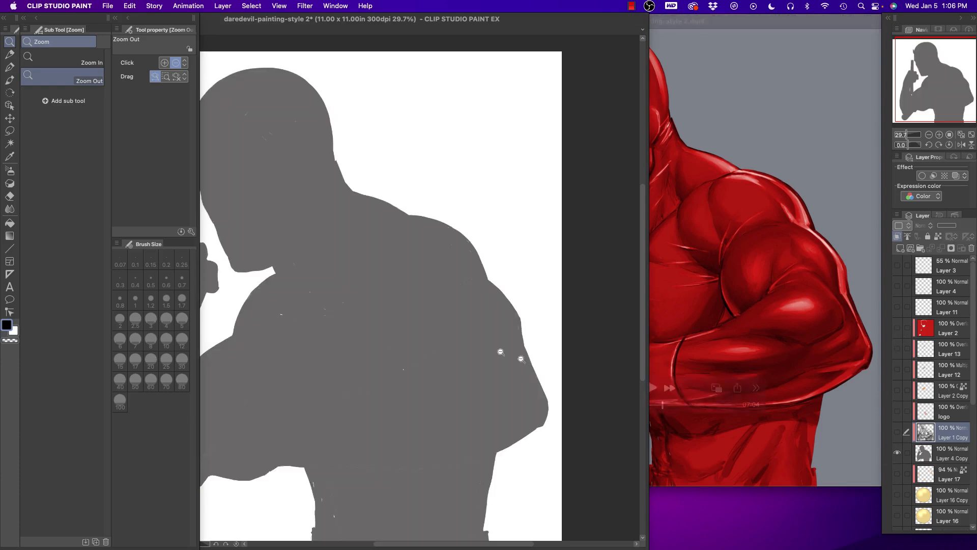
click(430, 332)
drag(284, 394, 292, 392)
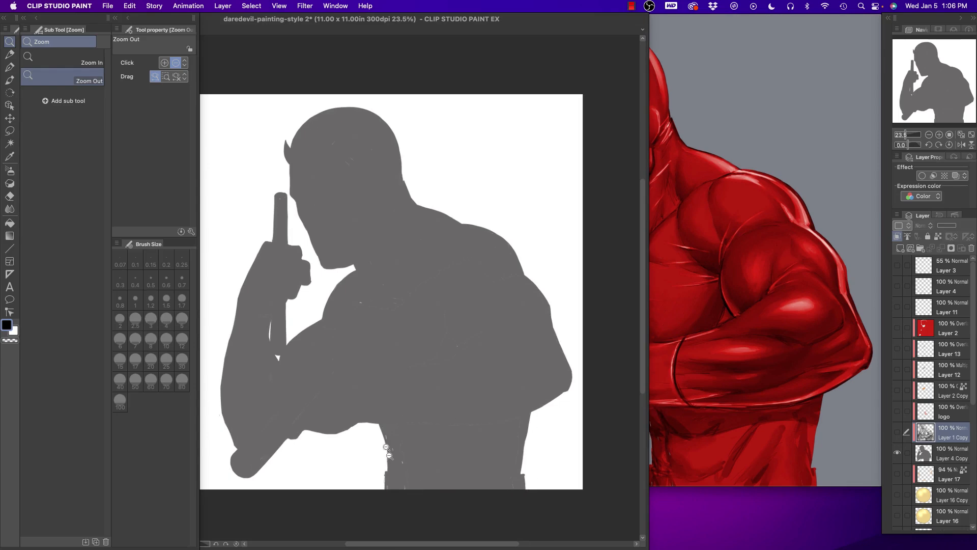
Show Layer 1 Copy, logo, Layer 2 Copy, Layer 12 and Layer 13 to build up shading, emblem and skin color
click(897, 433)
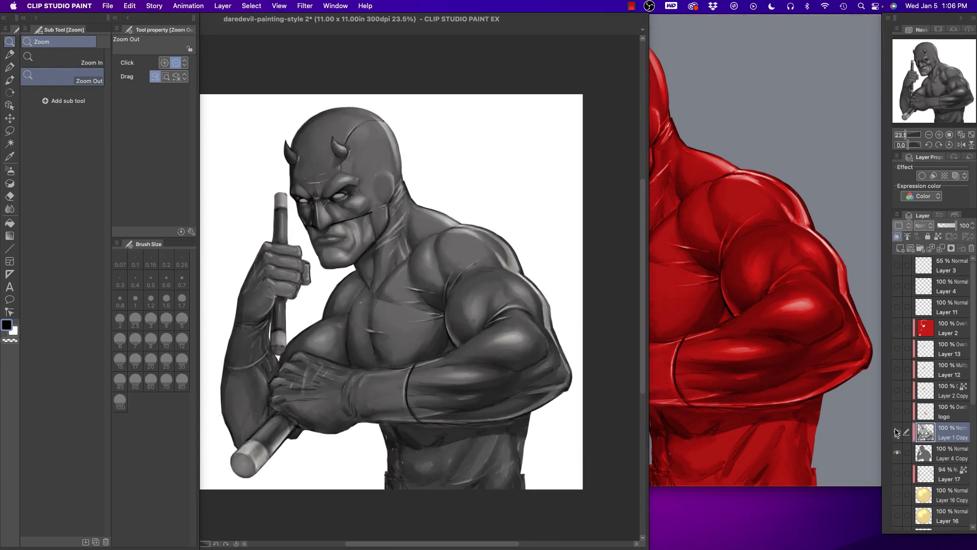
click(897, 412)
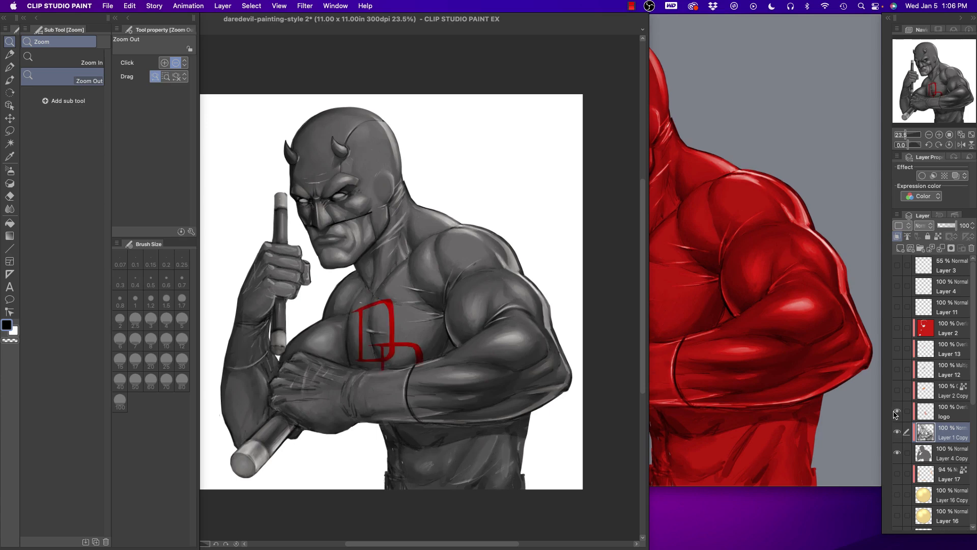
click(897, 390)
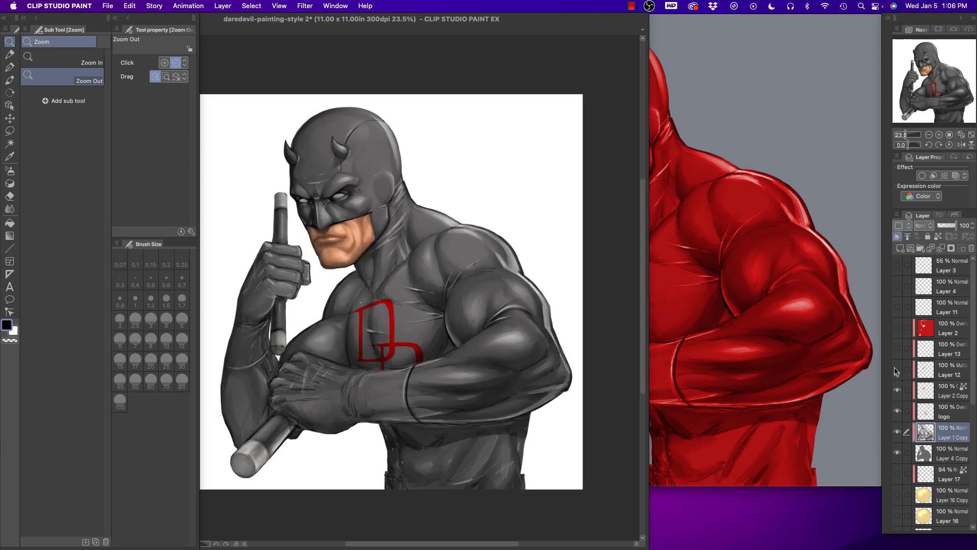
click(897, 370)
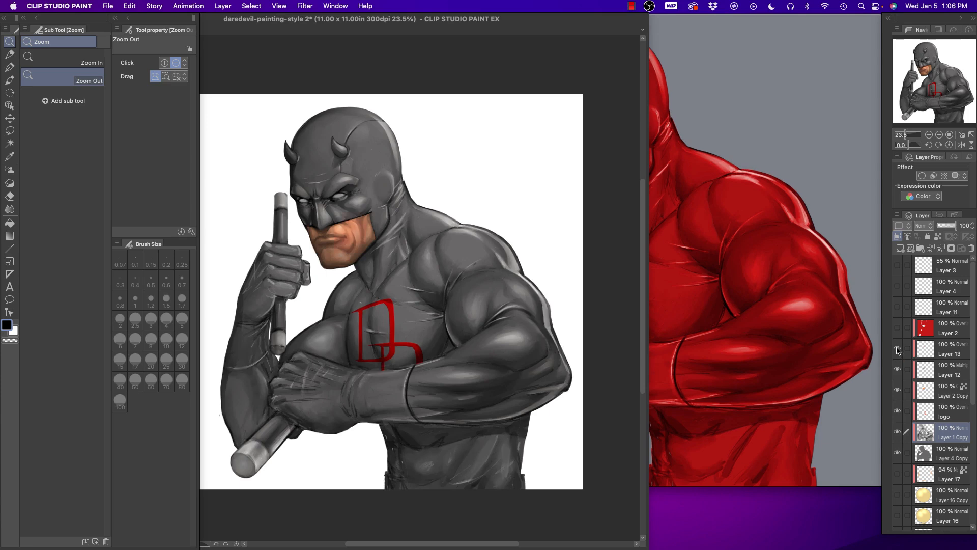
click(898, 351)
Hide Layers 12 and 13, and toggle Layer 2 Copy and logo to compare the skin color and chest emblem
drag(897, 371, 896, 356)
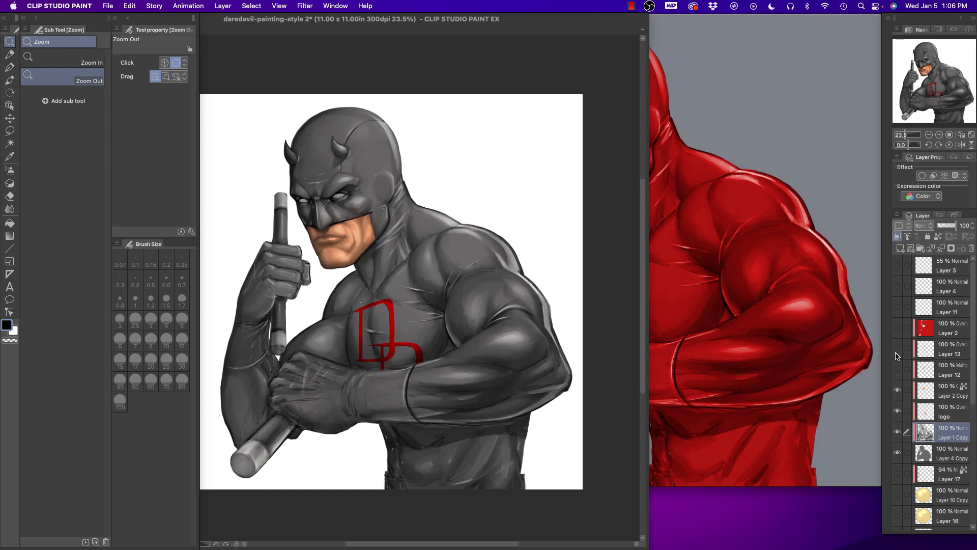
click(897, 392)
click(897, 392)
click(898, 392)
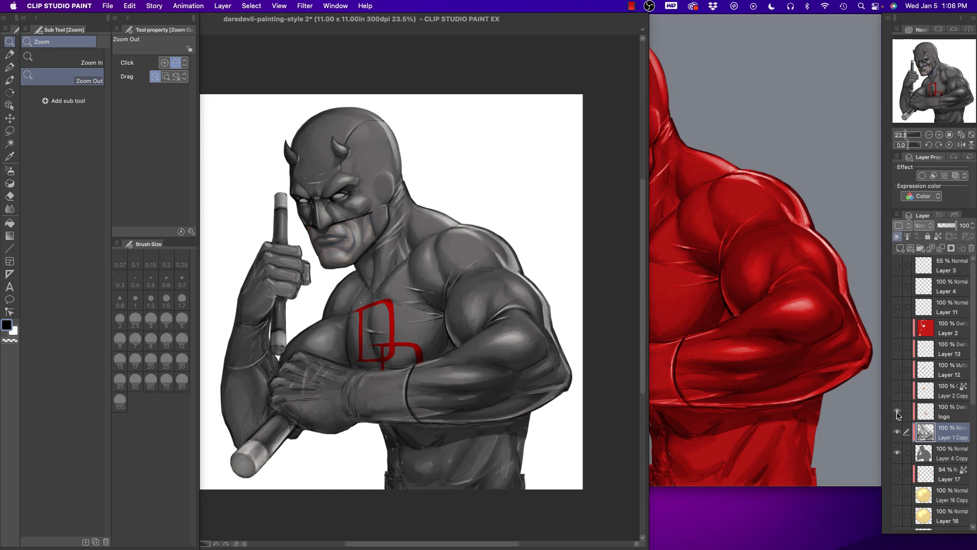
click(898, 412)
click(898, 411)
click(897, 393)
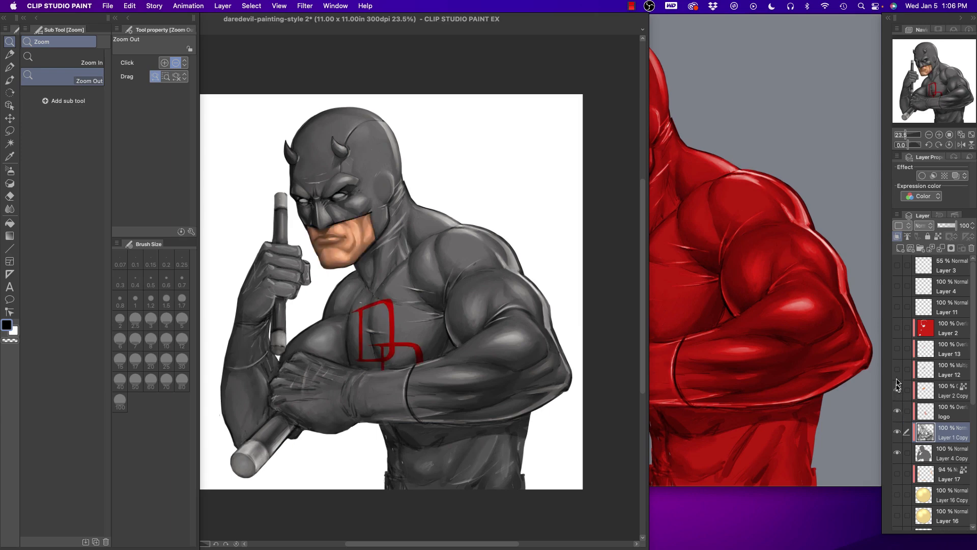
Show Layer 12, Layer 13 and the red Layer 2 to complete the colored figure
click(897, 370)
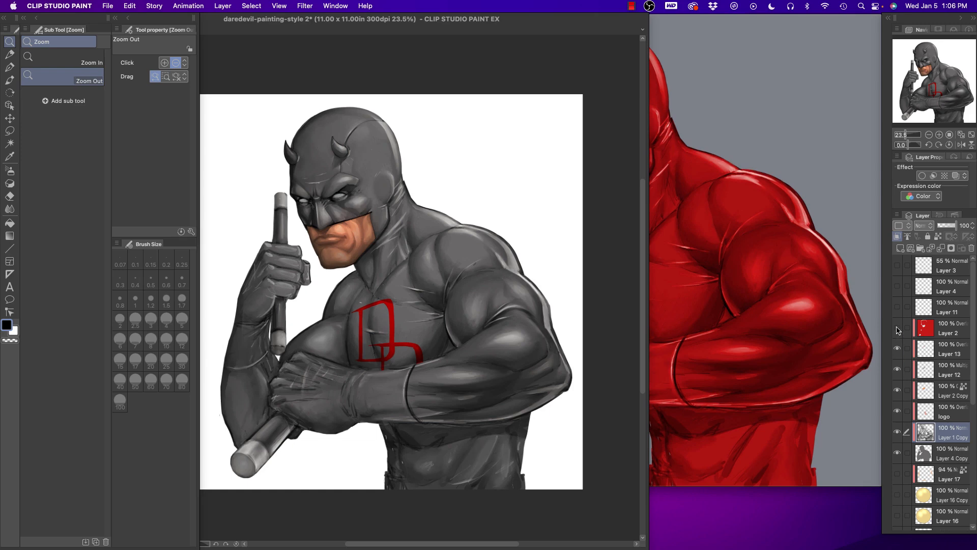
click(897, 328)
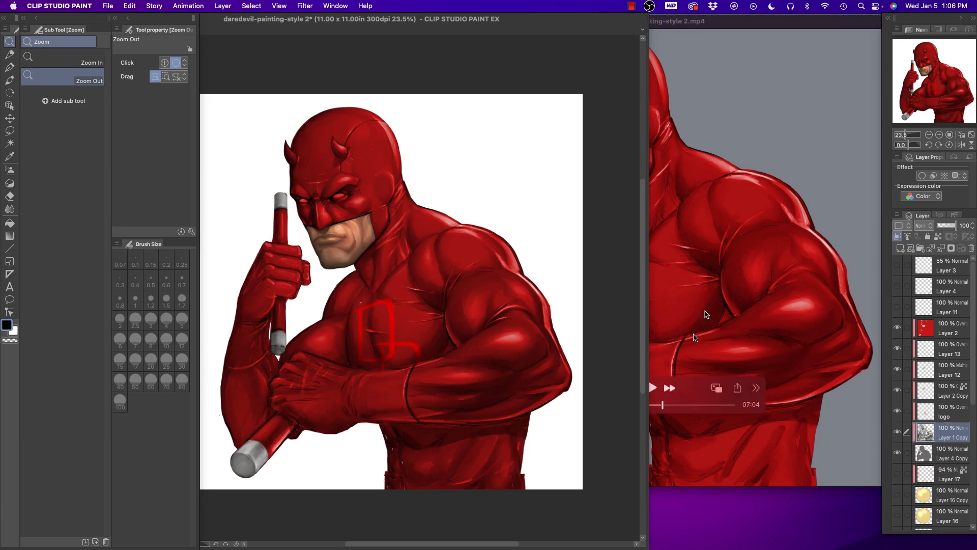
Switch to QuickTime Player, resume the painting time-lapse until about 06:25, and return to Clip Studio Paint
click(670, 367)
click(650, 390)
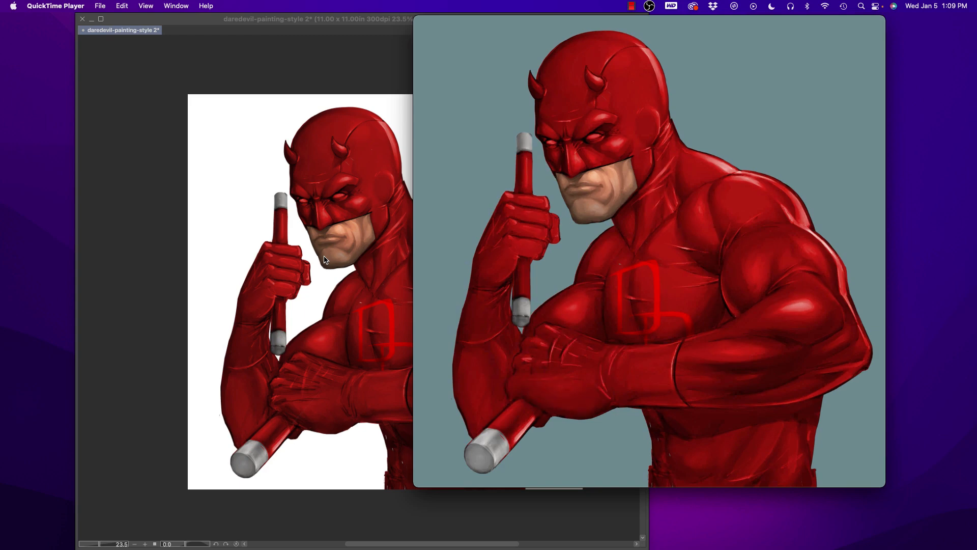
mouse_move(578, 395)
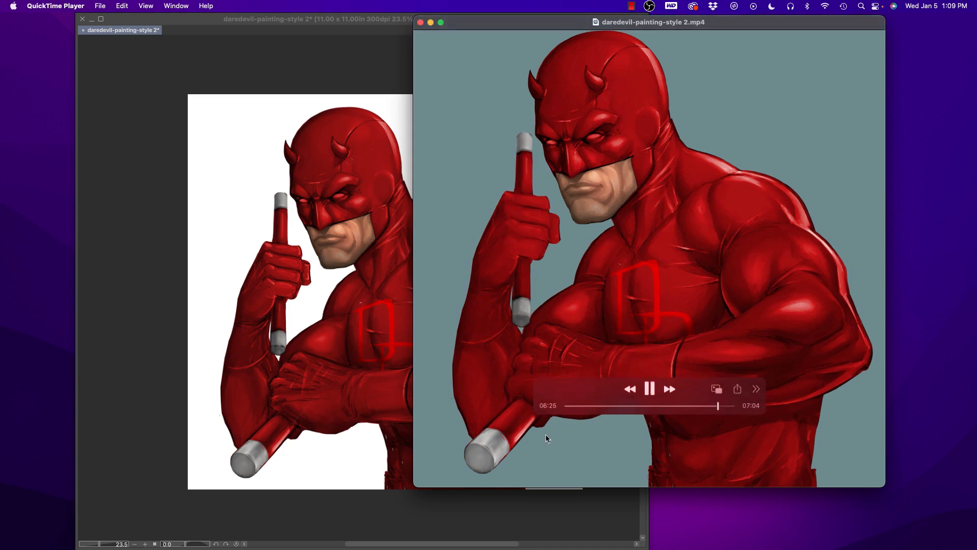
click(333, 291)
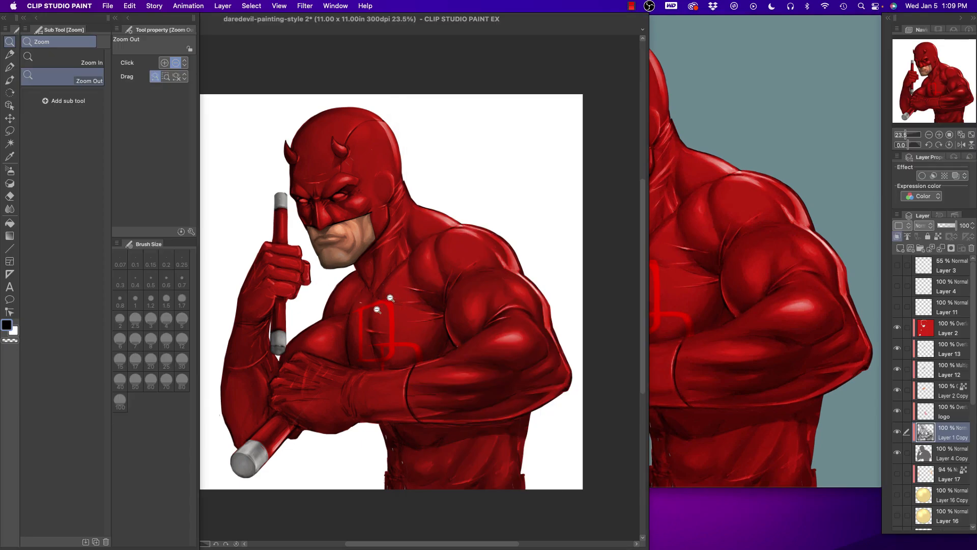
Switch to QuickTime Player, advance the time-lapse until the moonlit rain background shows, and return to Clip Studio Paint
drag(344, 321, 370, 288)
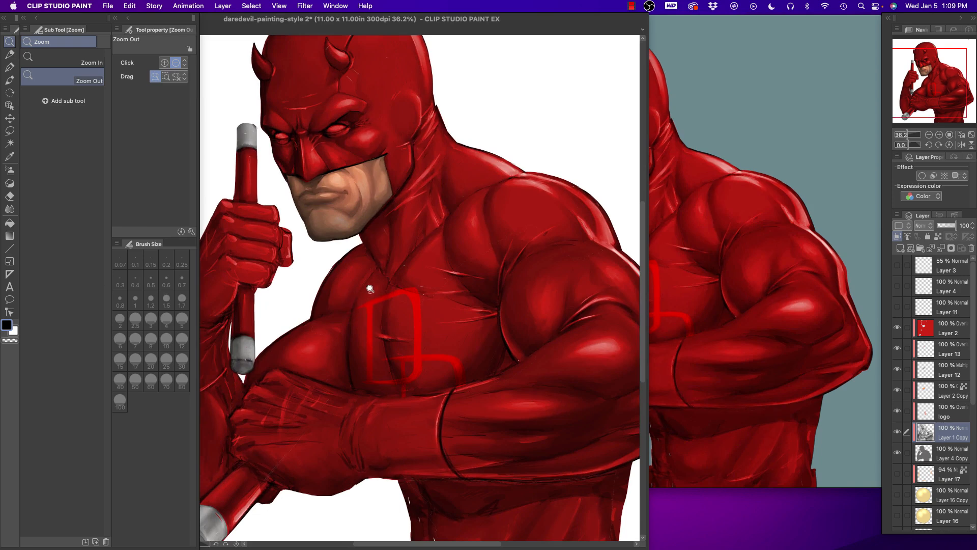
drag(367, 337, 351, 342)
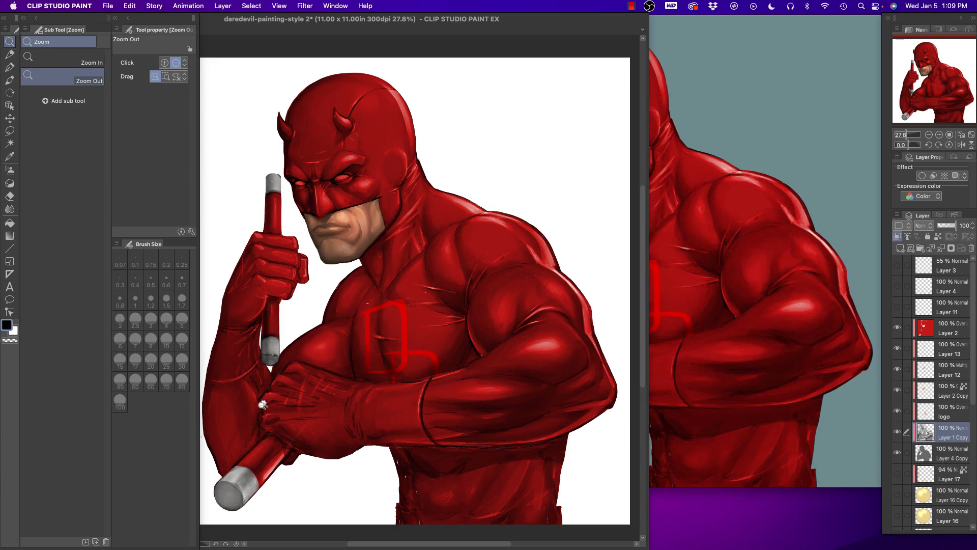
drag(253, 423, 289, 370)
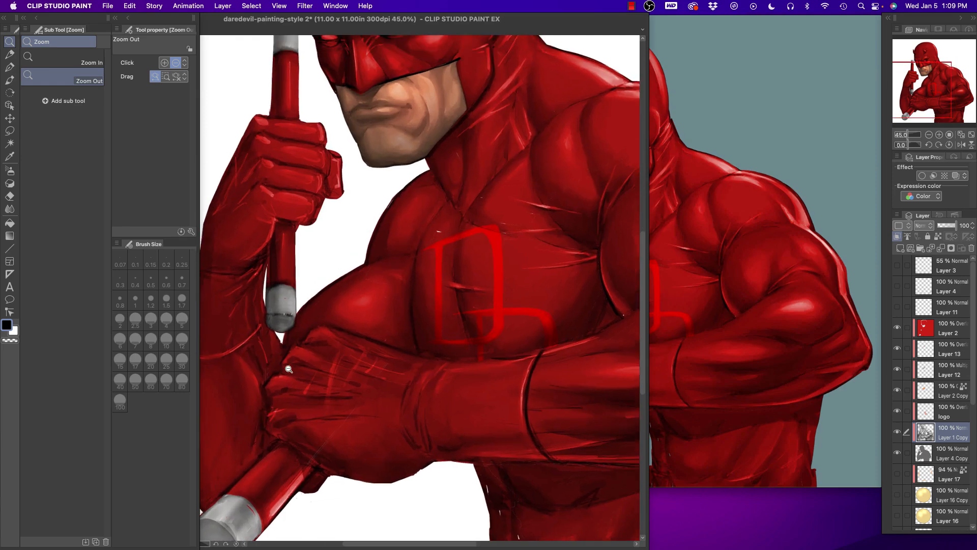
mouse_move(974, 294)
mouse_down()
mouse_move(972, 398)
mouse_move(970, 308)
mouse_up()
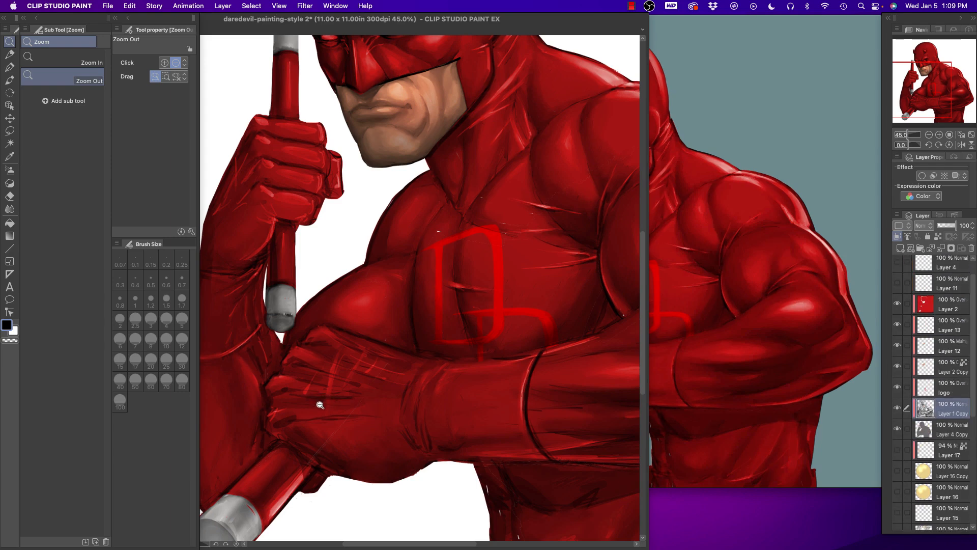
click(672, 412)
drag(703, 411, 733, 406)
click(650, 390)
click(334, 387)
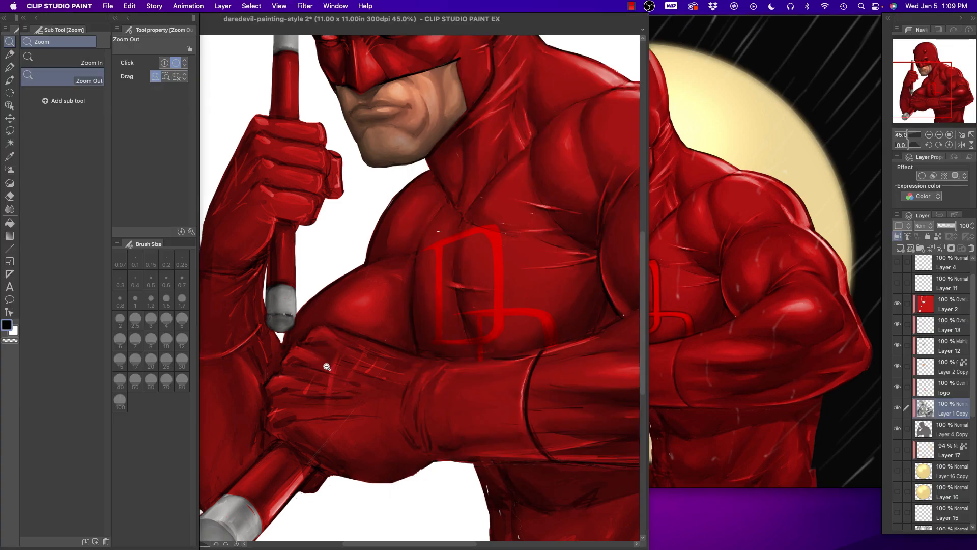
Hide Layer 1 Copy and set the red Layer 2's blending mode to Multiply
click(897, 410)
click(897, 411)
click(897, 411)
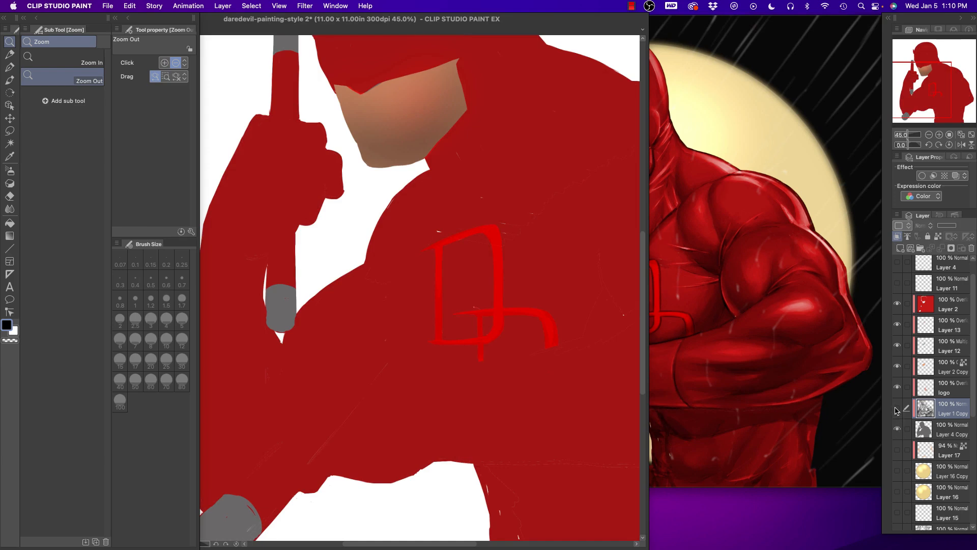
click(919, 306)
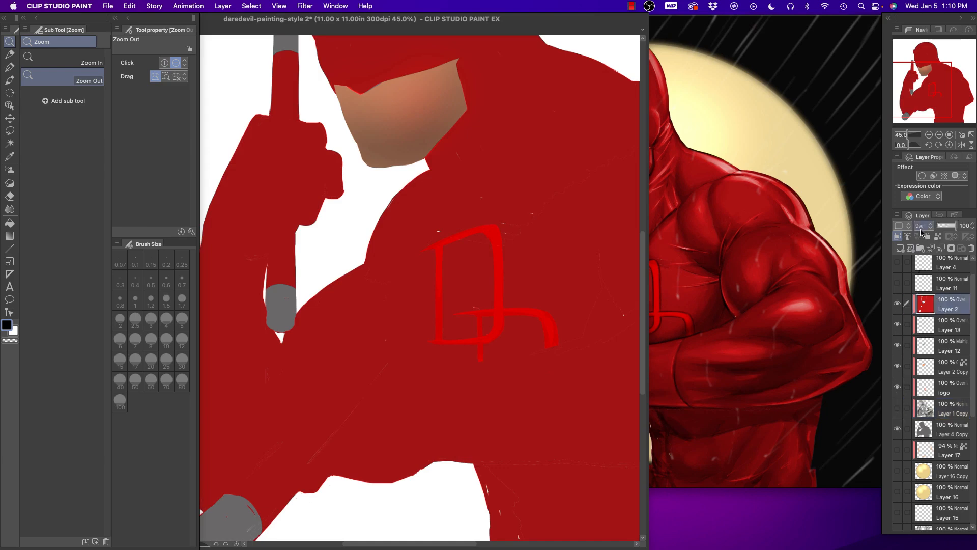
click(922, 228)
click(920, 260)
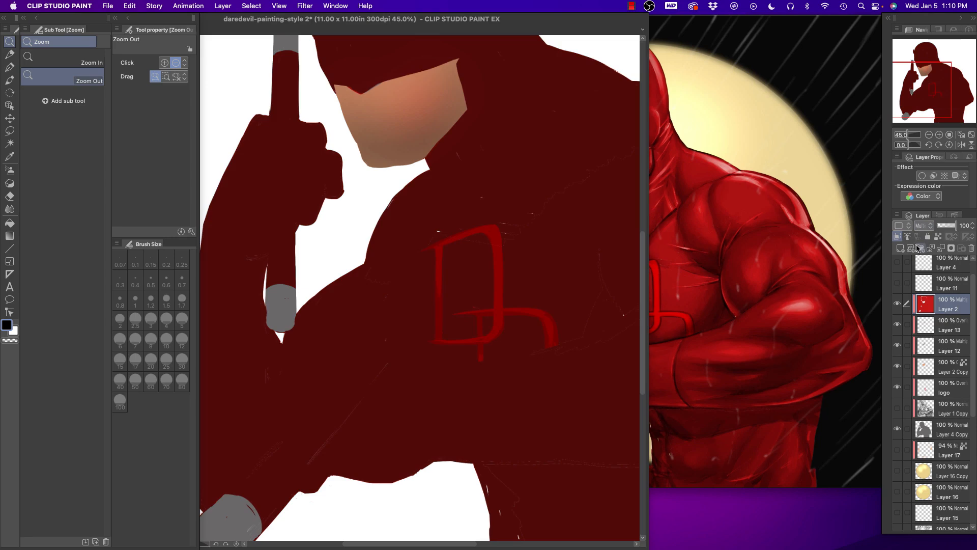
Set Layer 2's blending mode back to Overlay, and show and select the grayscale Layer 1 Copy
click(921, 227)
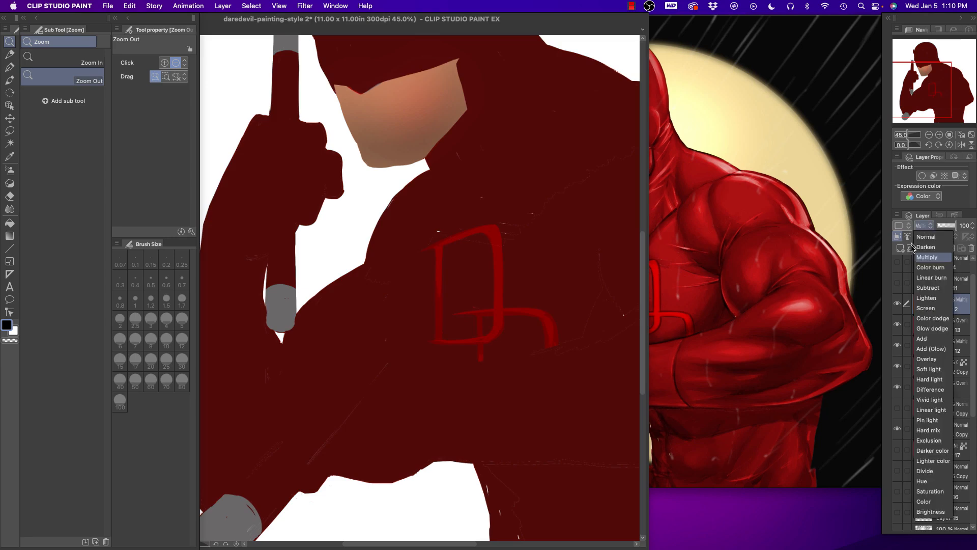
click(917, 361)
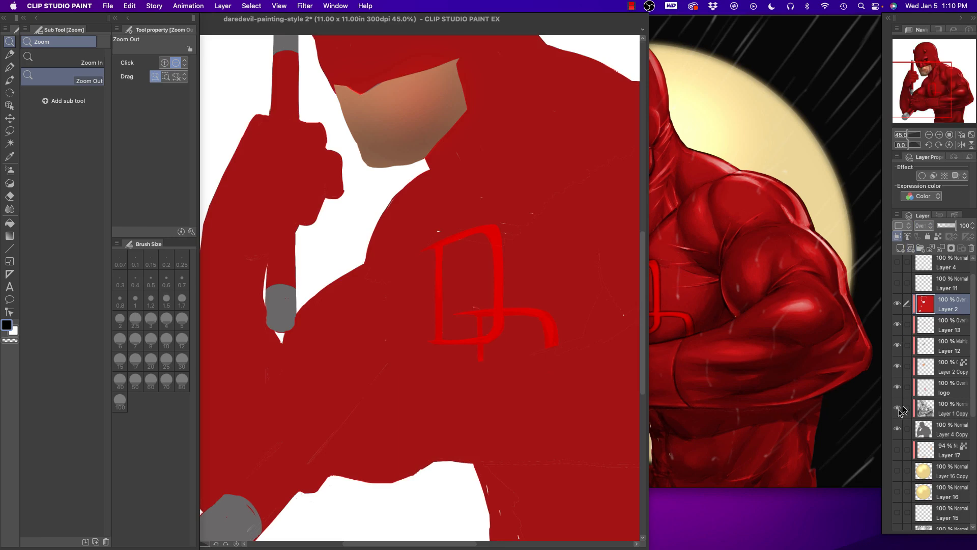
click(899, 409)
click(942, 409)
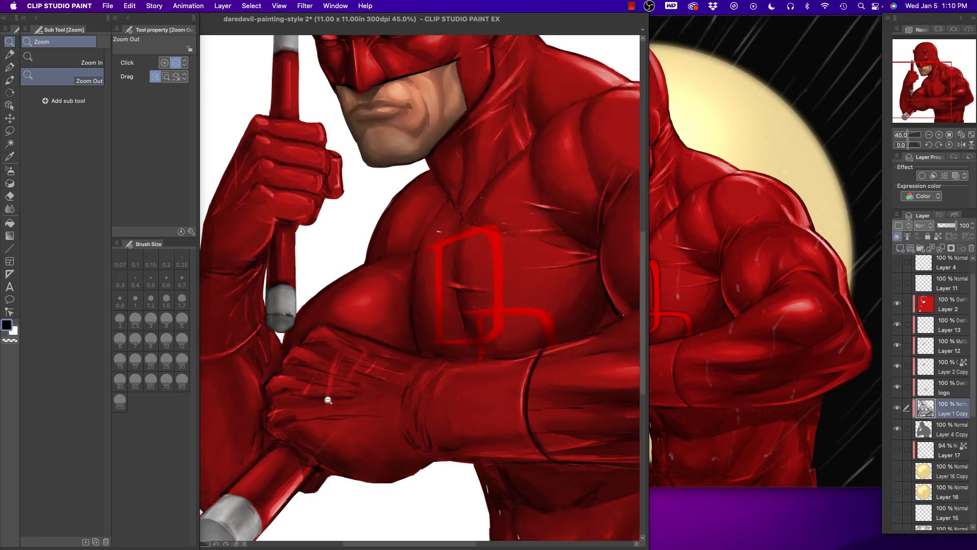
Set up the Soft airbrush at brush size 70 for working on the glove that grips the lower baton
drag(335, 401, 371, 398)
scroll(356, 406, up, 2)
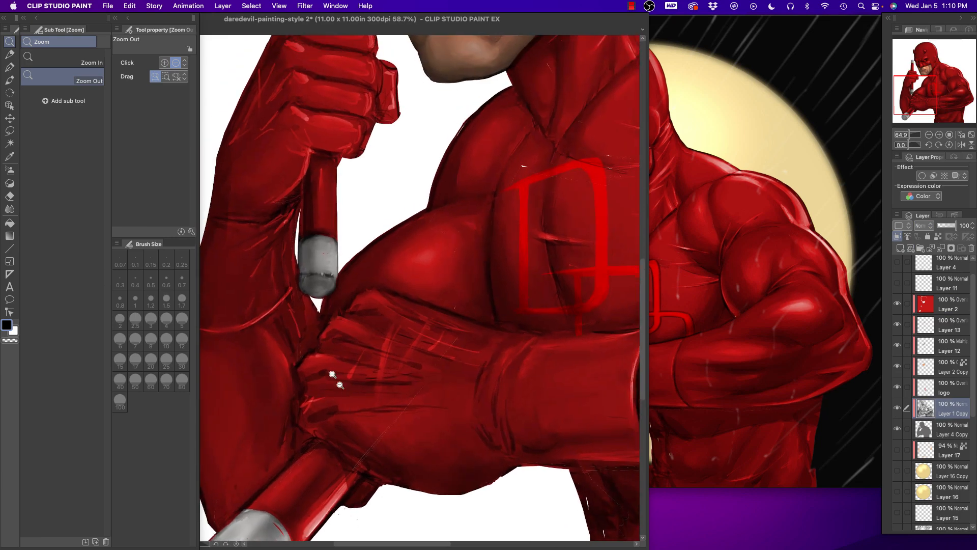
click(10, 171)
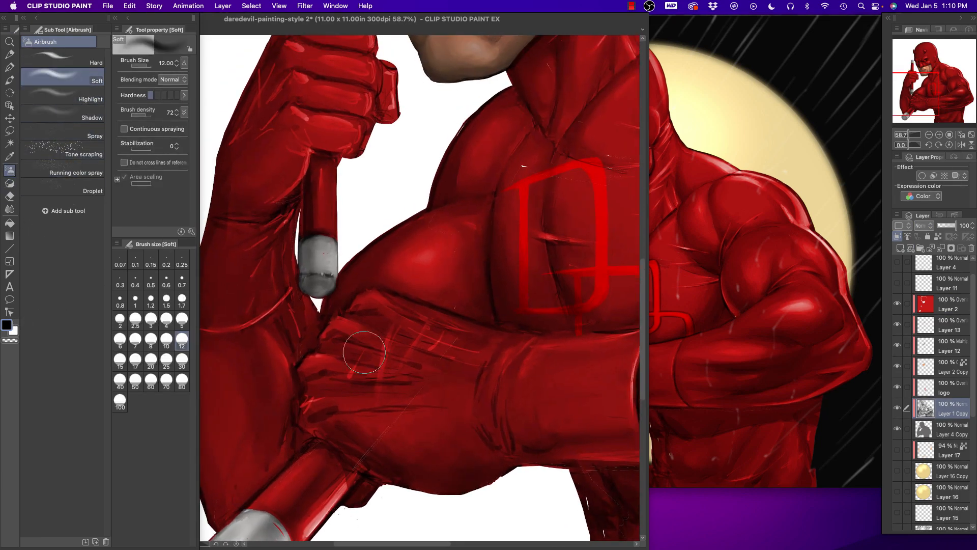
key(])
key(])
key(])
key(])
key(])
key(])
key(])
key(])
key(])
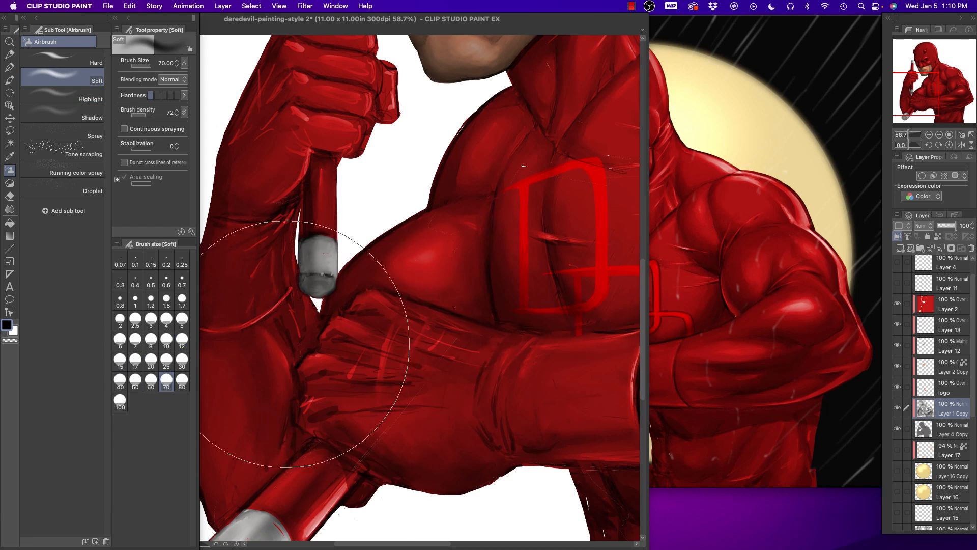
Outline the glove gripping the lower baton with a Polyline selection, from the knuckles to the wrist
click(9, 93)
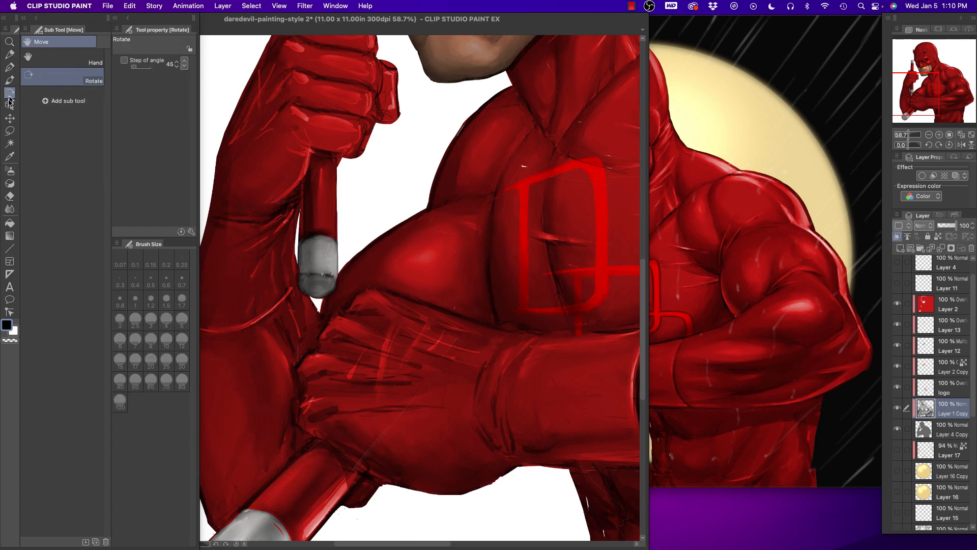
click(10, 131)
click(77, 113)
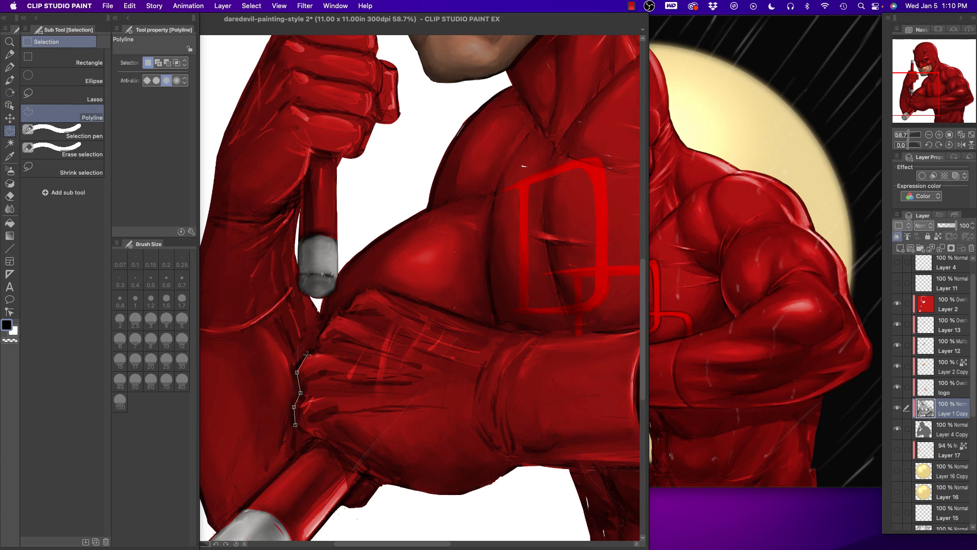
click(343, 313)
click(539, 337)
click(523, 491)
click(474, 527)
click(373, 515)
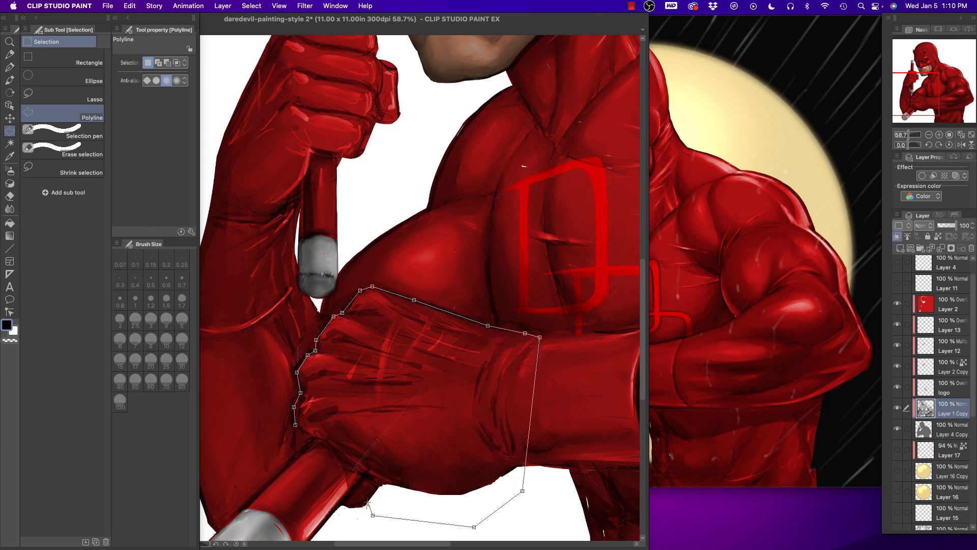
click(365, 472)
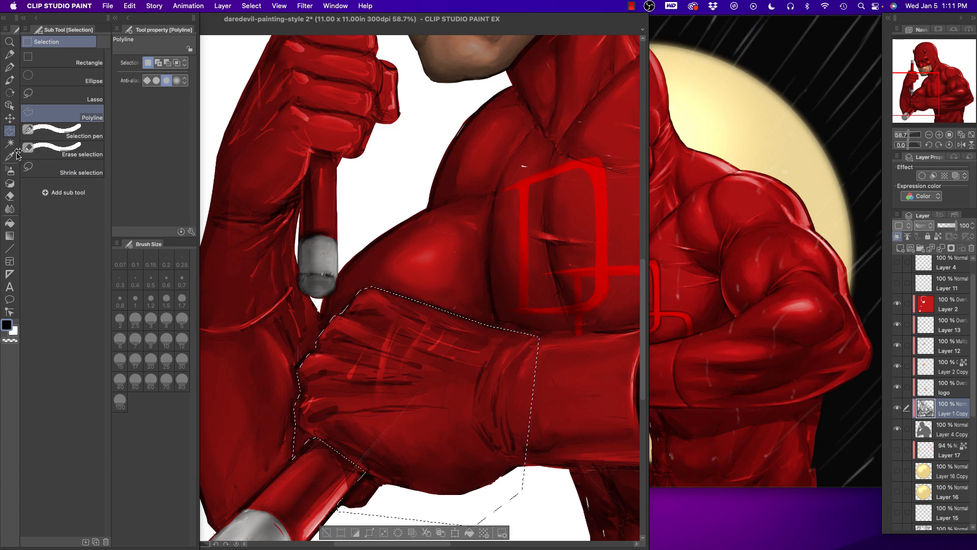
Lighten the selected glove on Layer 1 Copy with white, using the Soft airbrush at brush size 50
click(10, 171)
click(22, 326)
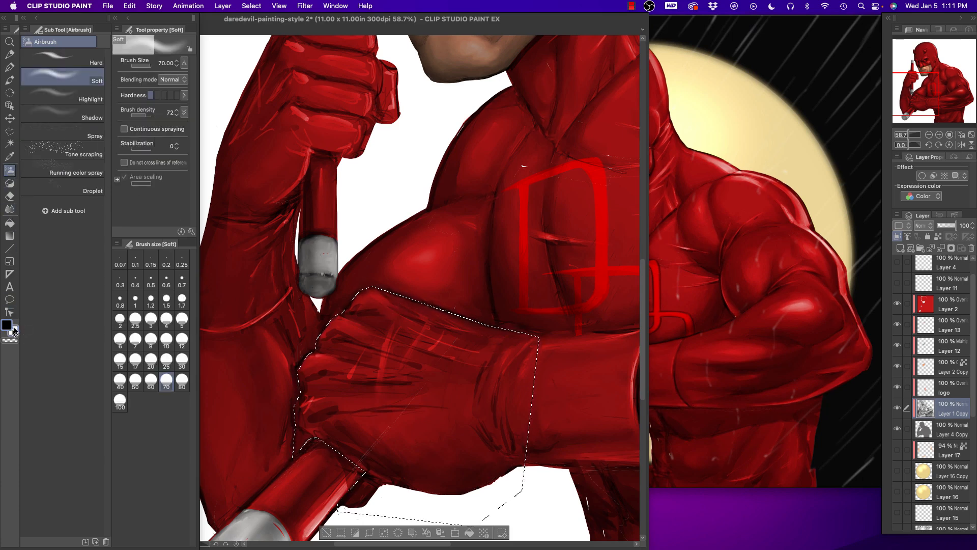
key(bracketleft)
key(bracketleft)
mouse_move(448, 310)
mouse_down()
mouse_move(511, 392)
mouse_move(419, 310)
mouse_up()
key(bracketleft)
key(bracketleft)
key(bracketright)
key(bracketright)
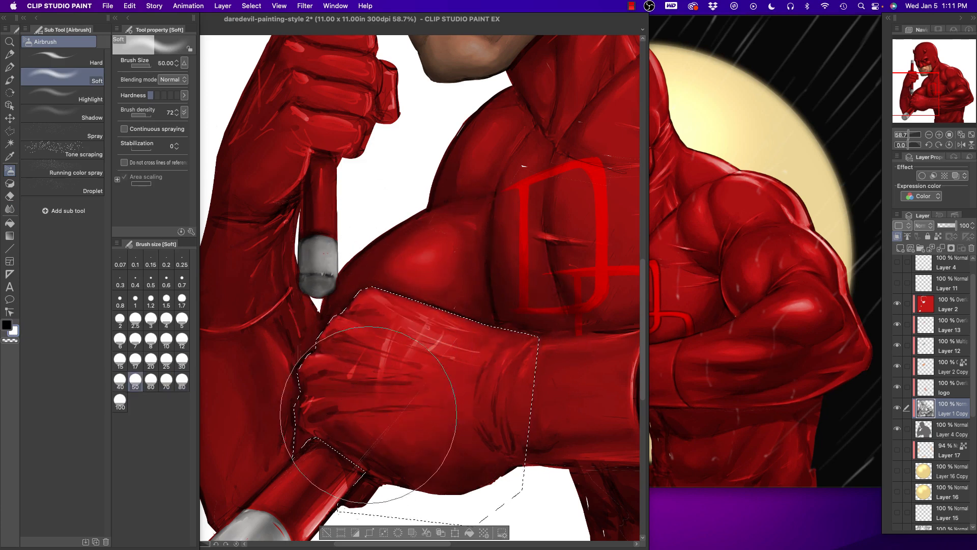
Choose the Blend tool and set its brush size to 2
click(7, 210)
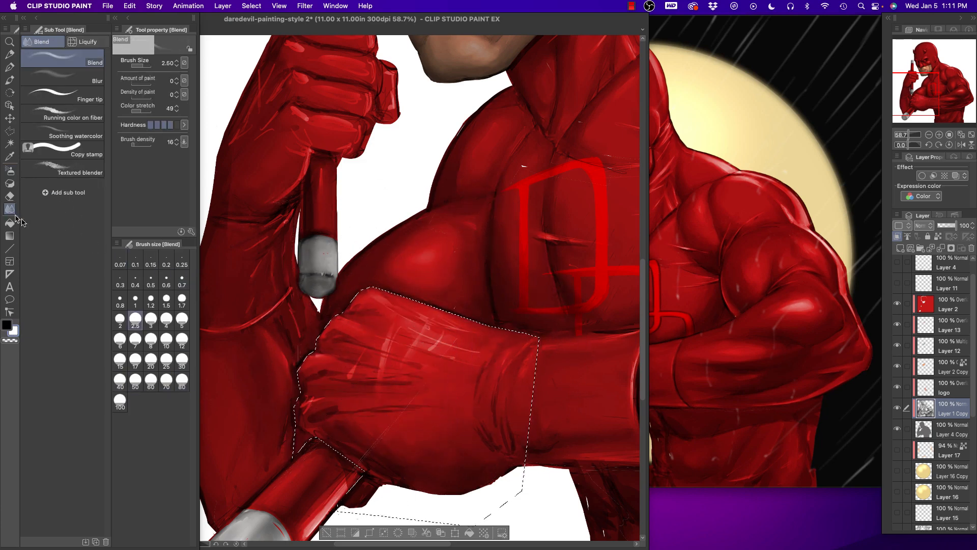
key(bracketleft)
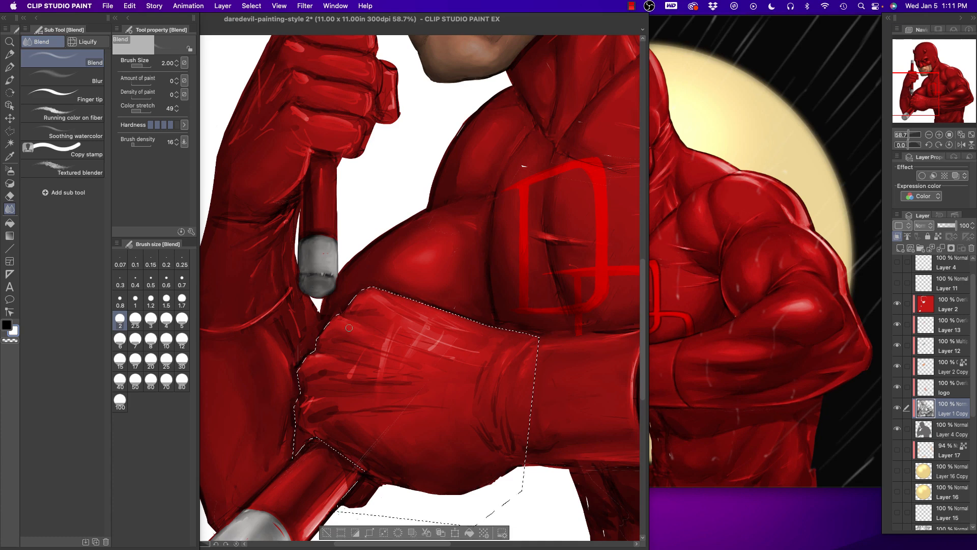
Invert and clear the glove selection, and reselect the same area
key(shift+super+i)
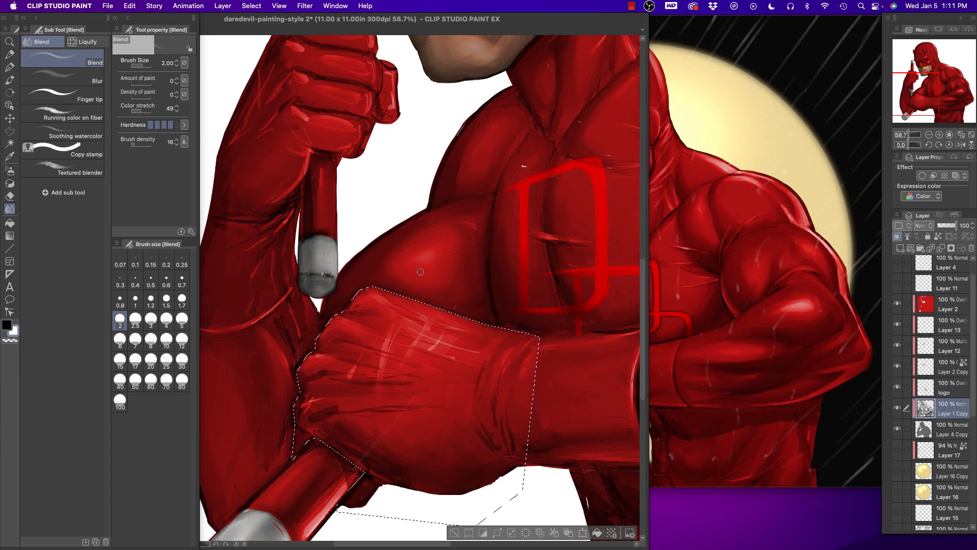
key(super+d)
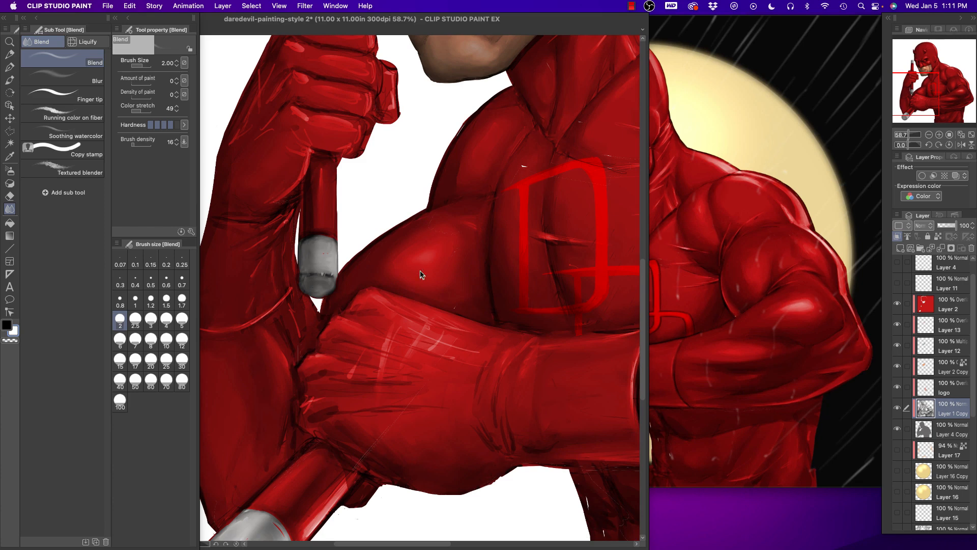
key(super+shift+d)
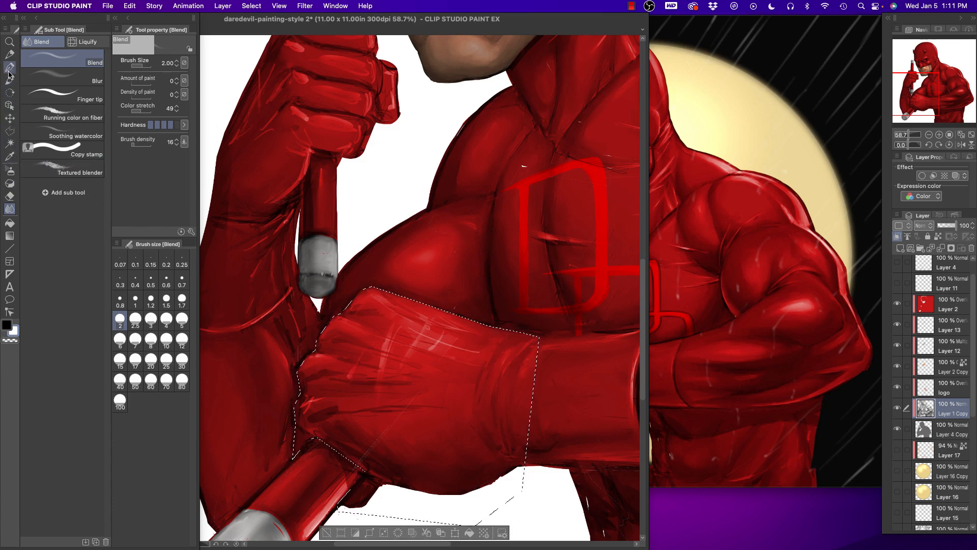
Draw light highlight strokes along the glove's fingers and tendons with the Darker pencil at brush size 4
click(9, 53)
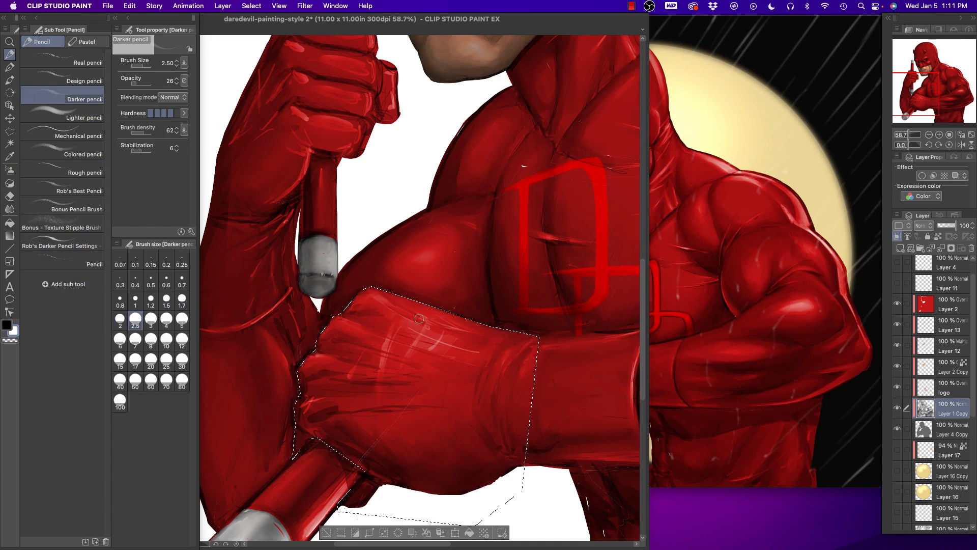
key(bracketleft)
key(bracketright)
key(bracketright)
key(bracketright)
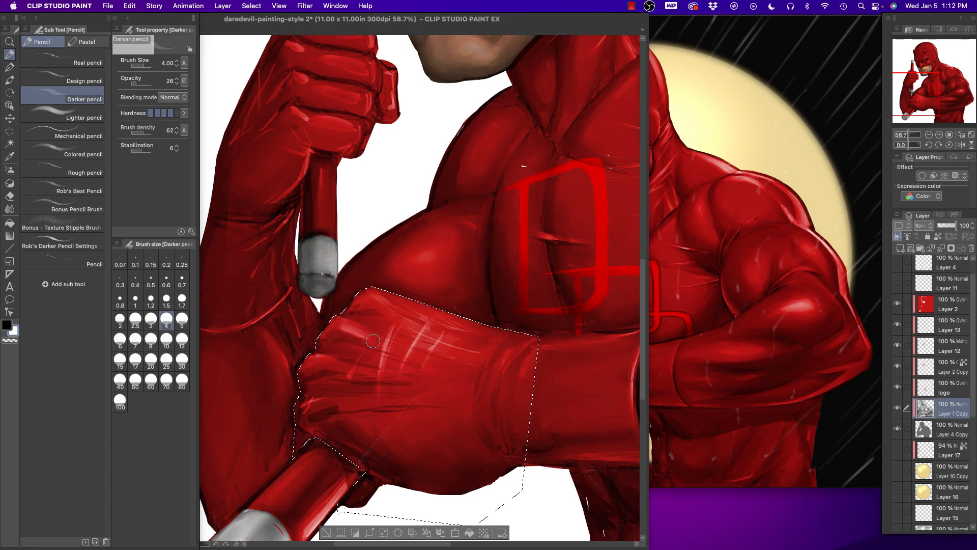
drag(377, 297, 398, 318)
drag(323, 363, 404, 375)
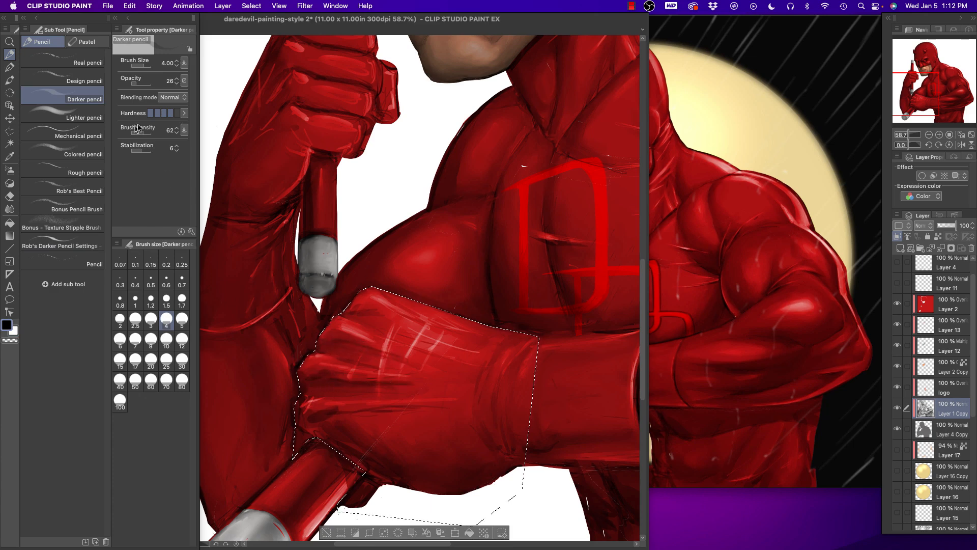
Draw dark creases between the glove's tendons and fingers with the pencil opacity at 37
click(139, 82)
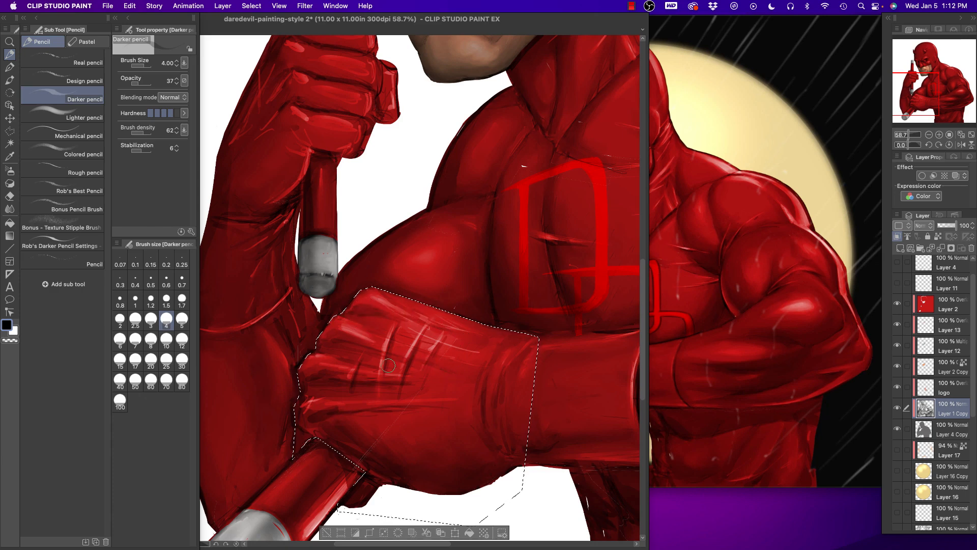
drag(342, 416, 447, 411)
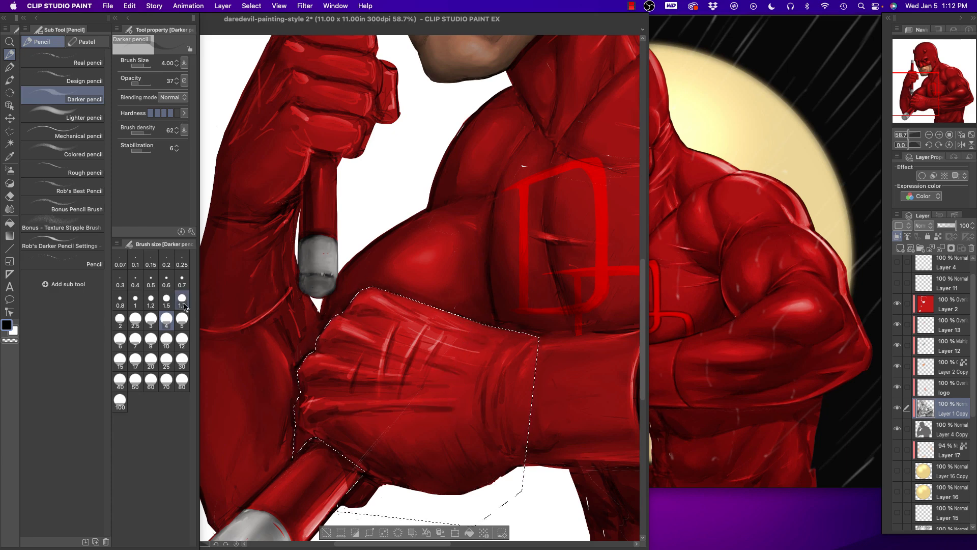
drag(442, 421, 384, 440)
Blend the pencil creases and highlights on the glove's fingers and tendons with the Blend tool at brush sizes 1 and 1.2
click(9, 209)
click(9, 41)
mouse_move(337, 382)
mouse_down()
mouse_move(338, 413)
mouse_move(371, 410)
mouse_move(347, 390)
mouse_up()
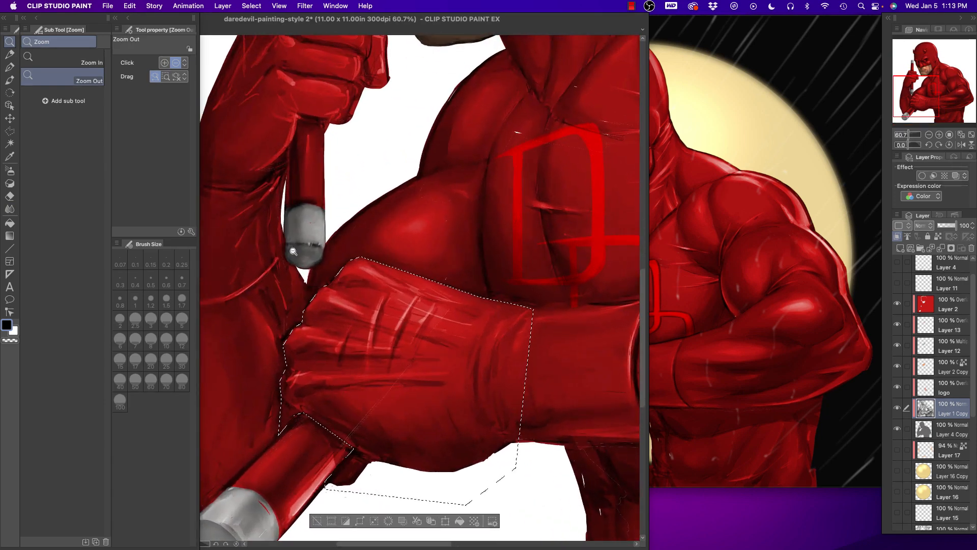
click(9, 208)
key(bracketleft)
key(bracketleft)
key(bracketleft)
key(bracketleft)
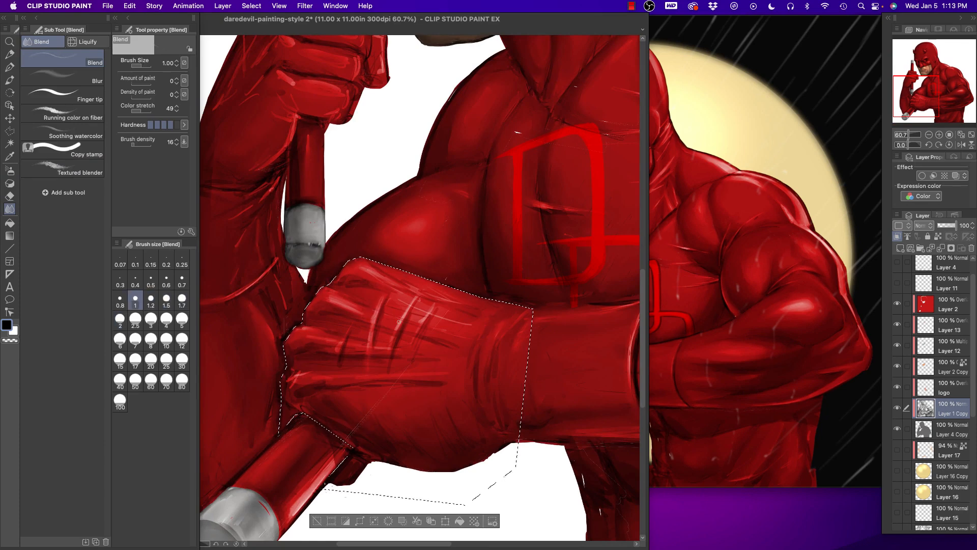
key(bracketright)
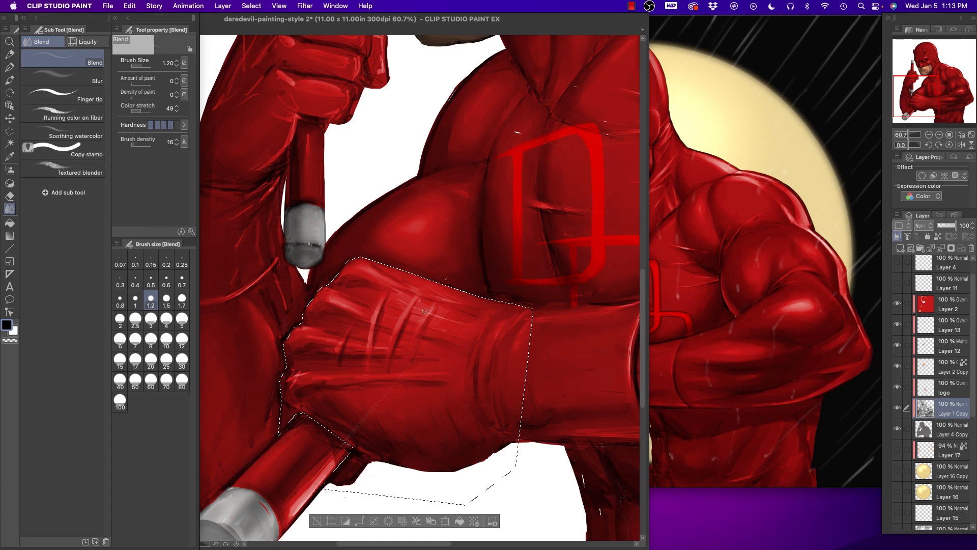
Smooth the folds on the glove's back and wrist with the Blend tool at brush sizes 3 and 1.7
key(bracketright)
key(bracketright)
key(bracketright)
key(bracketright)
key(bracketright)
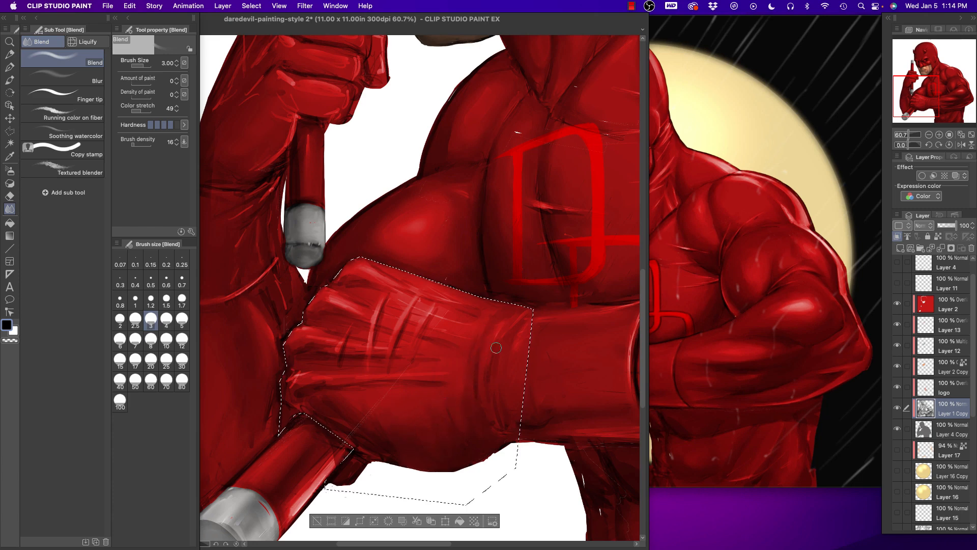
key(bracketleft)
key(bracketleft)
key(bracketleft)
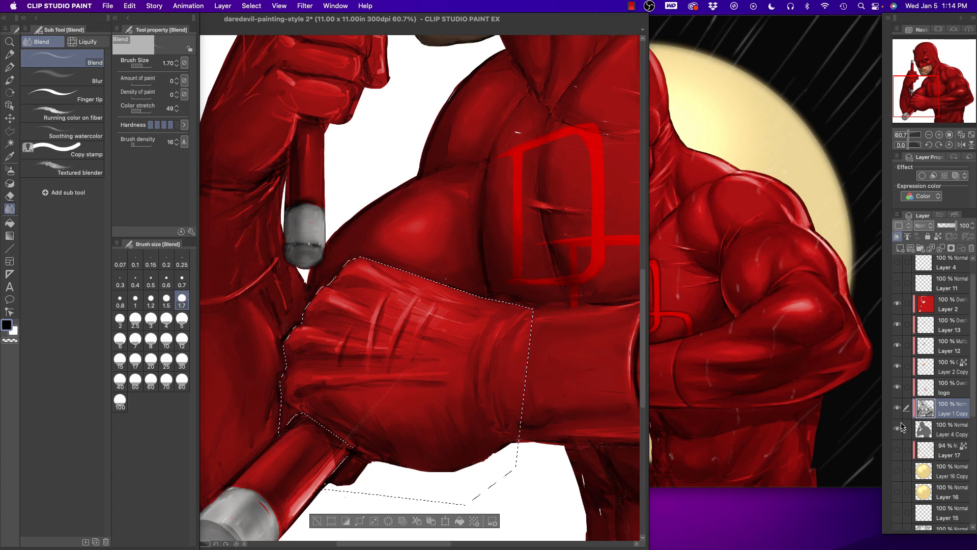
Convert the glove selection to a selection layer, hide that layer and make Layer 1 Copy active again
mouse_move(803, 404)
click(252, 6)
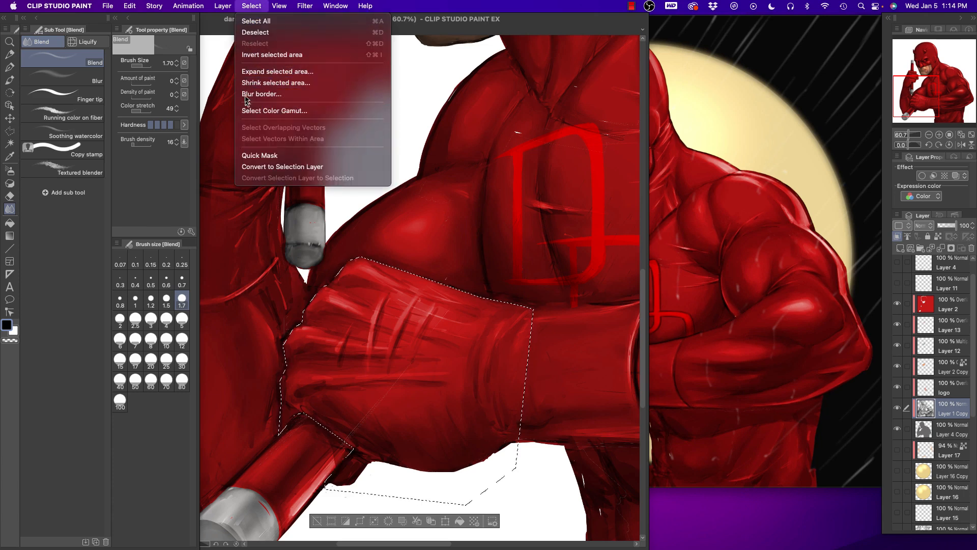
click(253, 167)
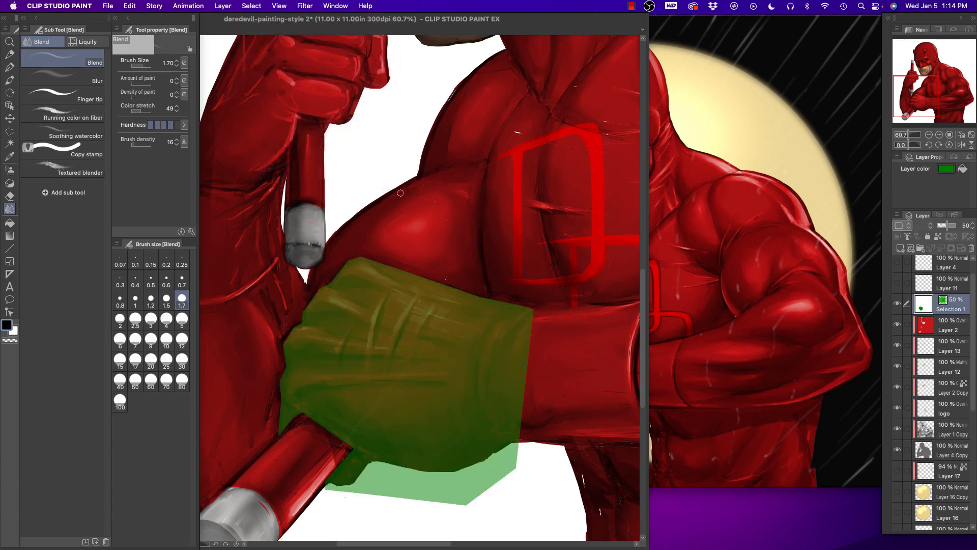
mouse_move(875, 315)
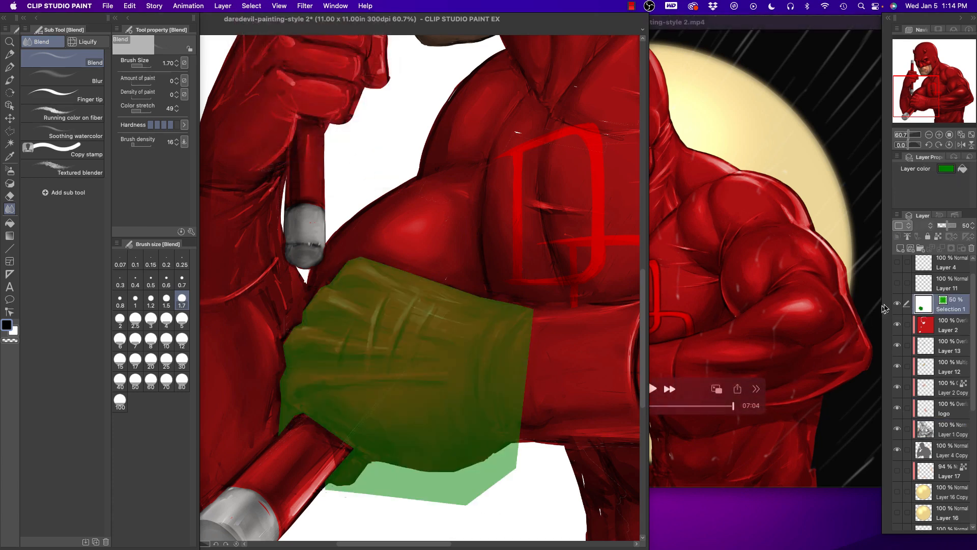
click(897, 304)
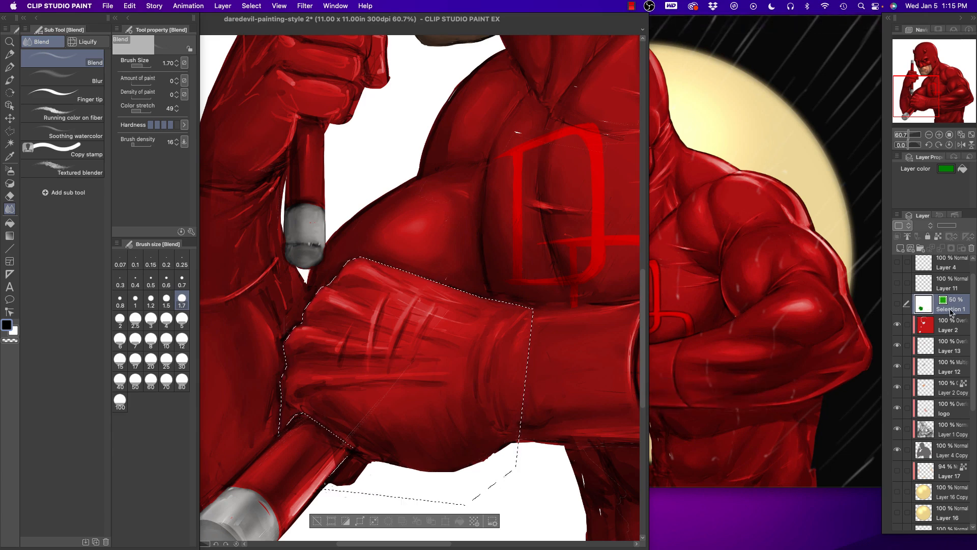
click(949, 433)
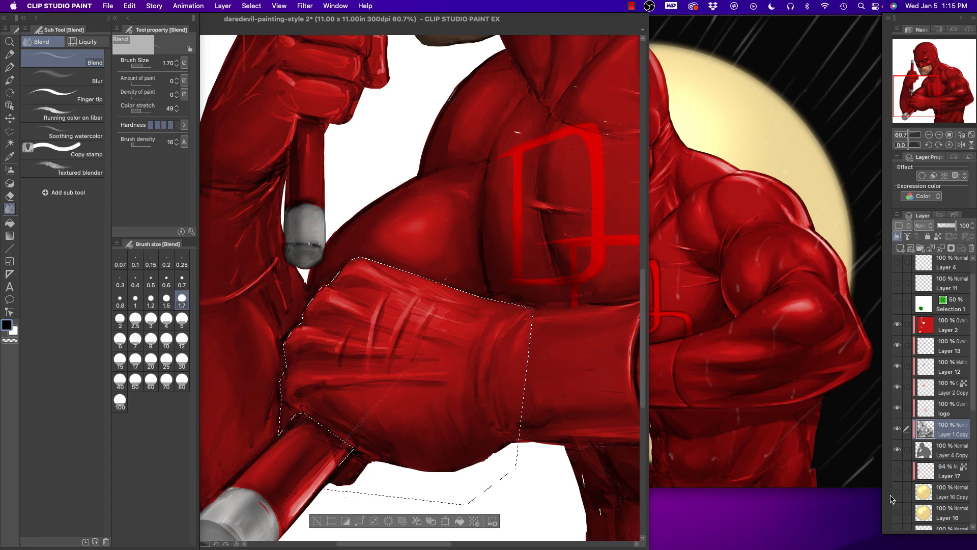
Clear the glove selection and smooth the glove's wrist and back with the Blend tool at brush sizes 3, 2.5 and 2
key(super+d)
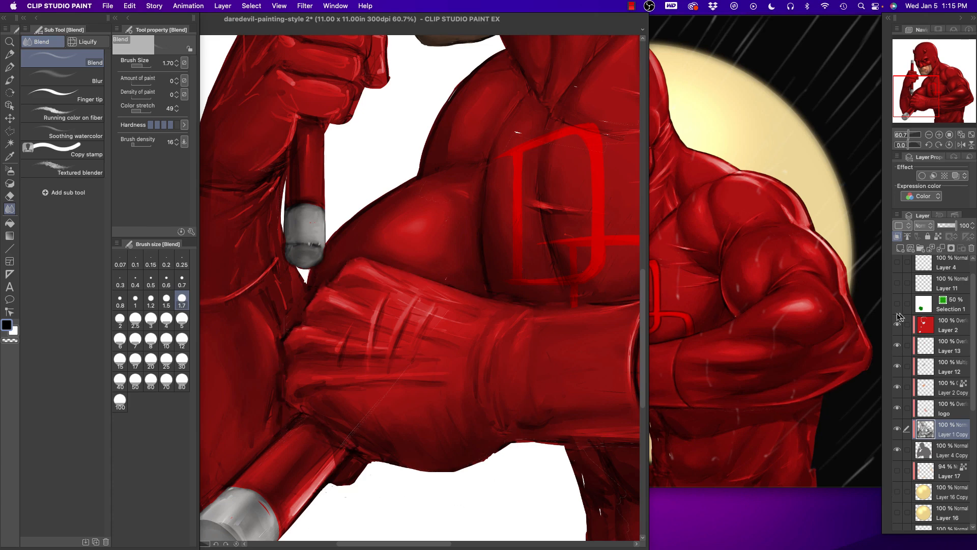
key(shift+super+d)
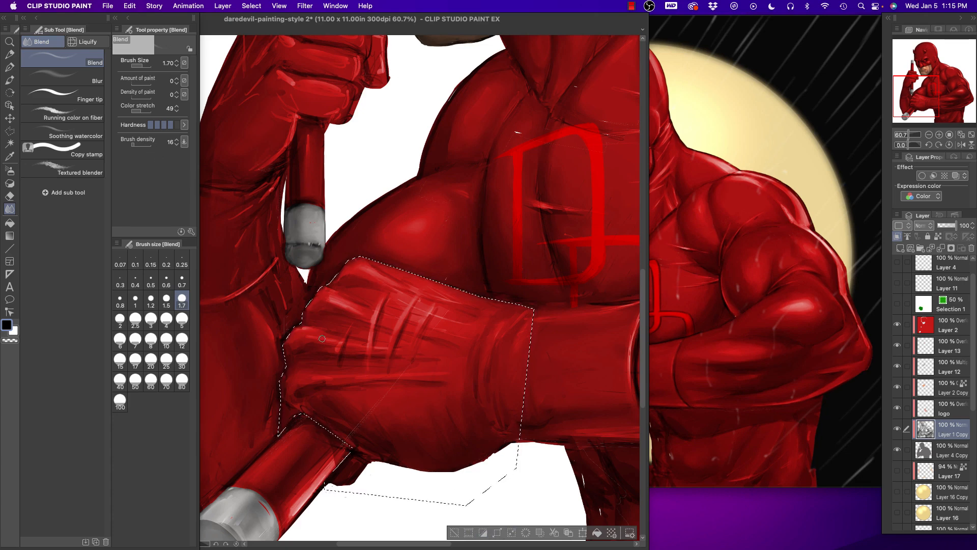
key(super+d)
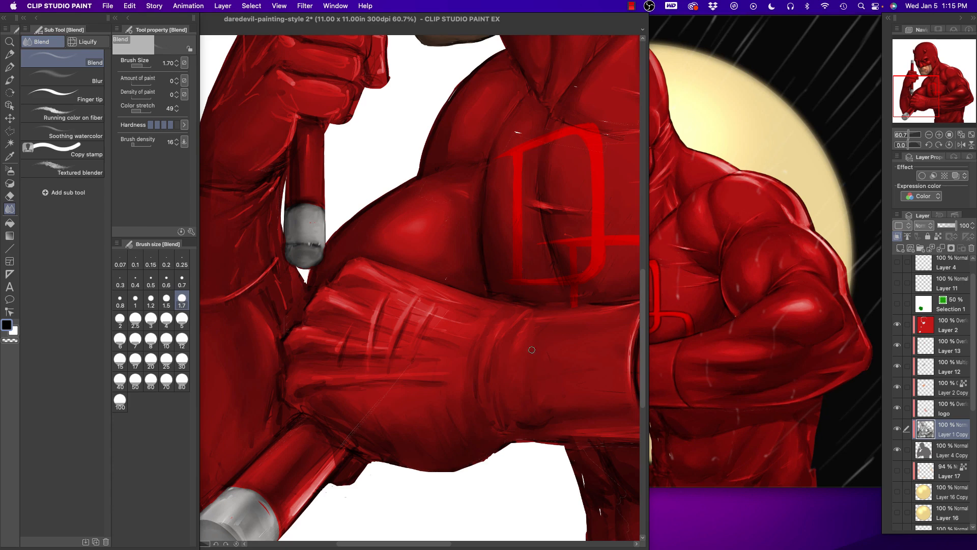
key(bracketright)
key(bracketright)
key(bracketright)
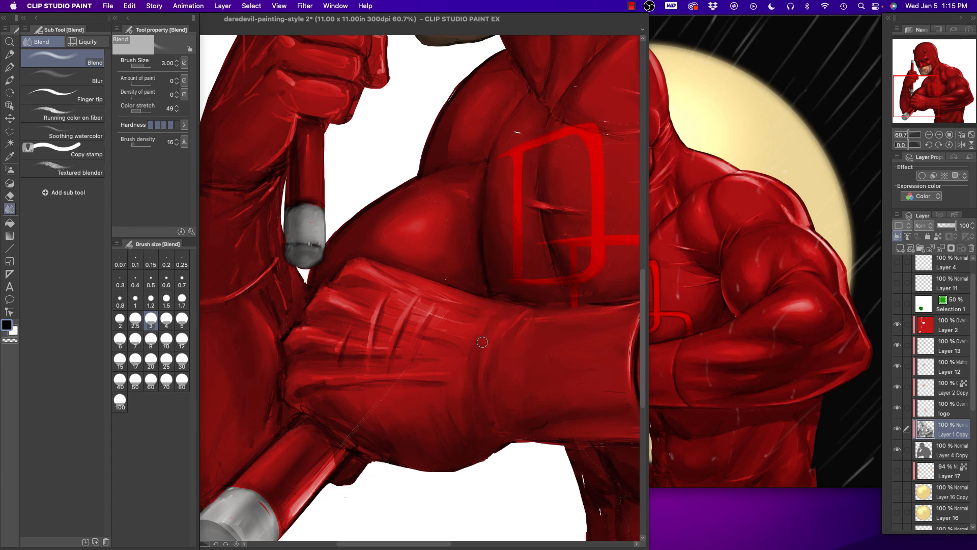
key(bracketleft)
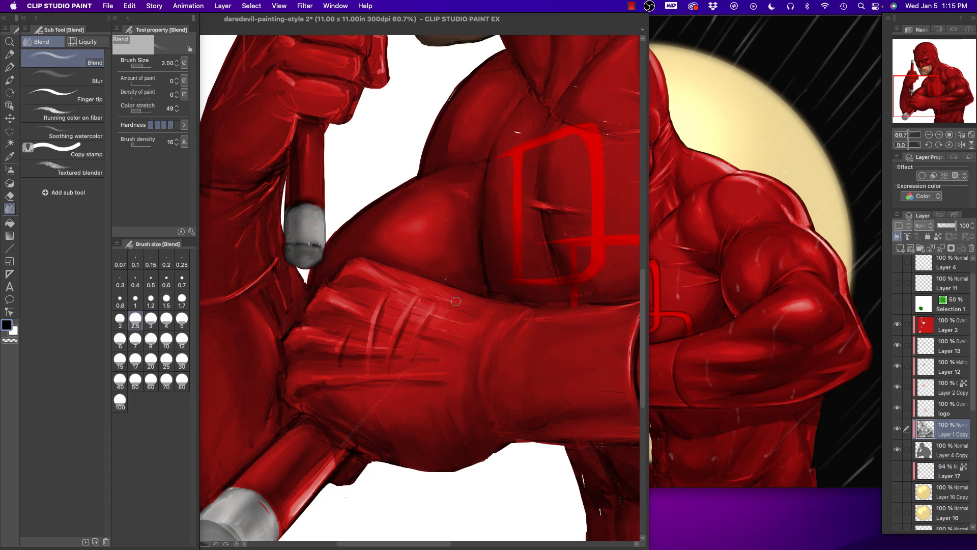
key(bracketleft)
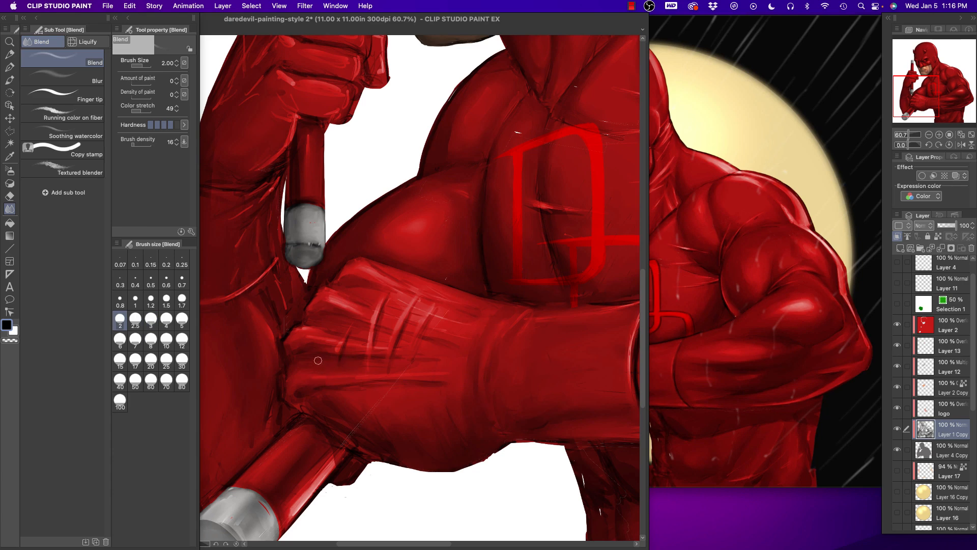
Darken the lower part of the glove with black, using the Soft airbrush at brush sizes 30 and 25
click(9, 171)
key(bracketleft)
key(bracketleft)
key(bracketleft)
key(bracketleft)
key(bracketleft)
key(bracketleft)
key(bracketleft)
key(bracketleft)
key(bracketleft)
key(bracketleft)
key(bracketleft)
key(bracketleft)
key(bracketleft)
key(bracketleft)
key(bracketleft)
key(bracketleft)
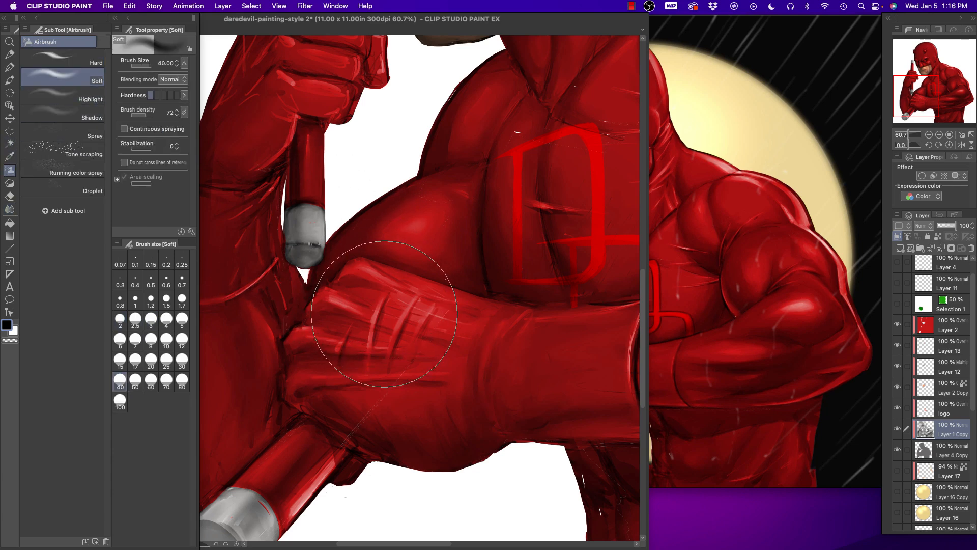
key(bracketleft)
key(bracketright)
key(bracketright)
key(bracketright)
key(bracketright)
key(bracketright)
key(bracketright)
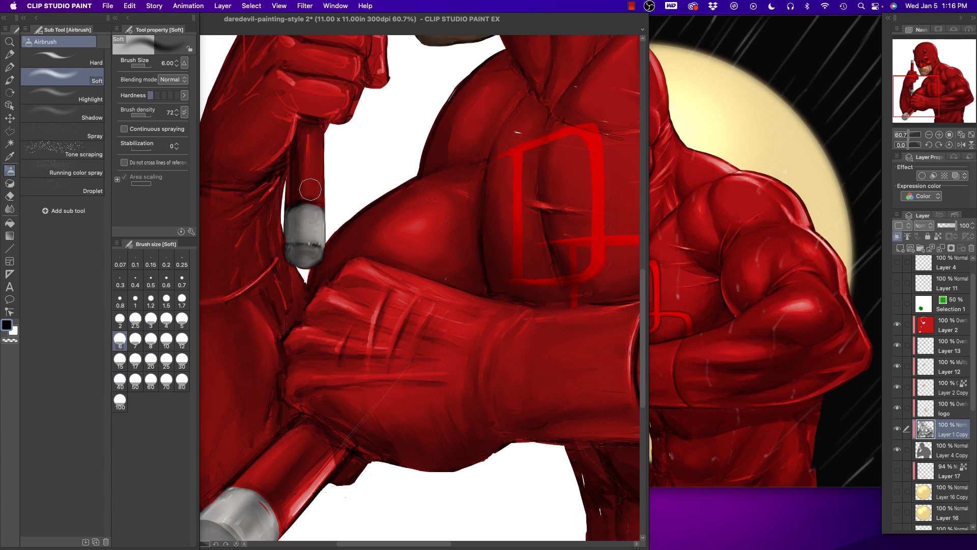
key(bracketright)
key(bracketright)
key(bracketright)
key(bracketright)
key(bracketright)
key(bracketright)
key(bracketright)
key(bracketright)
key(bracketright)
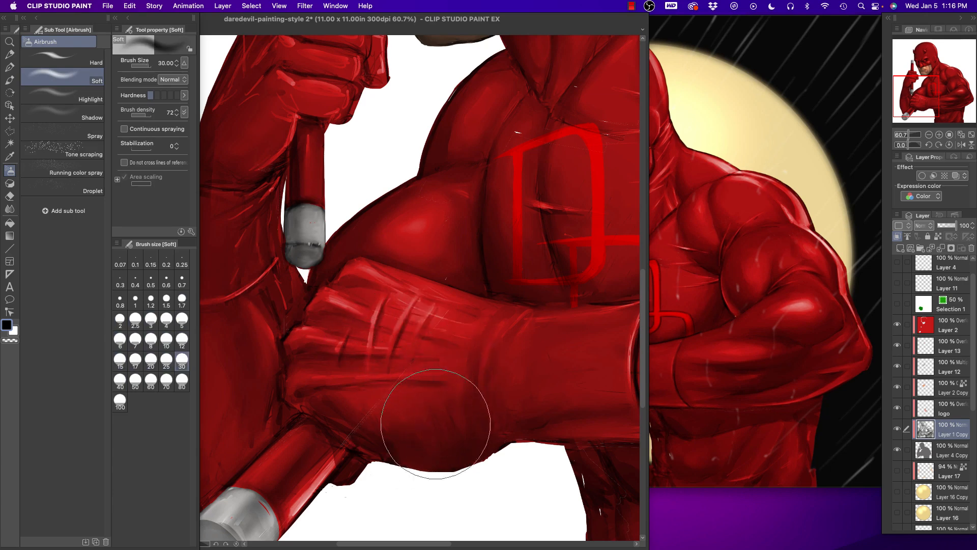
key(bracketleft)
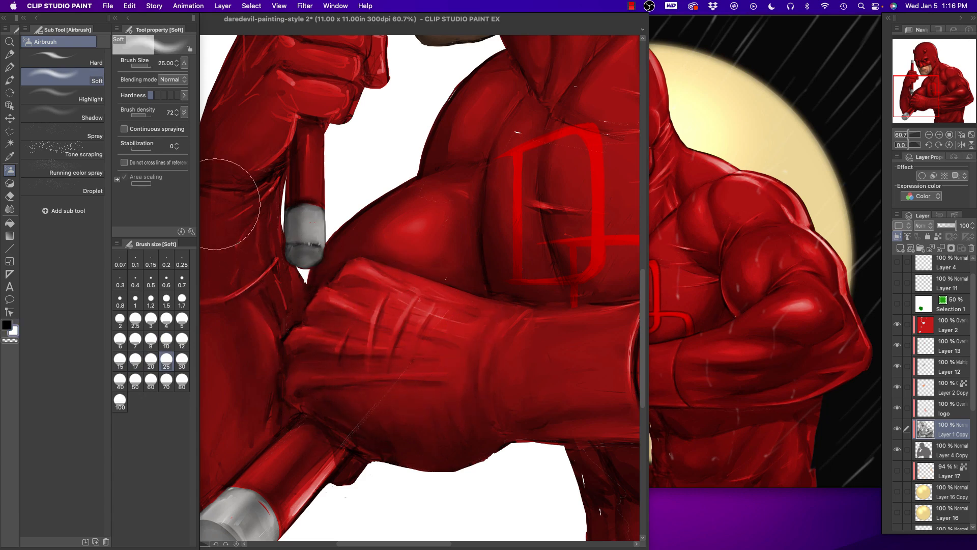
View the whole illustration and compare it with the finished painting in daredevil-painting-style 2.mp4 in QuickTime Player
click(10, 42)
click(360, 277)
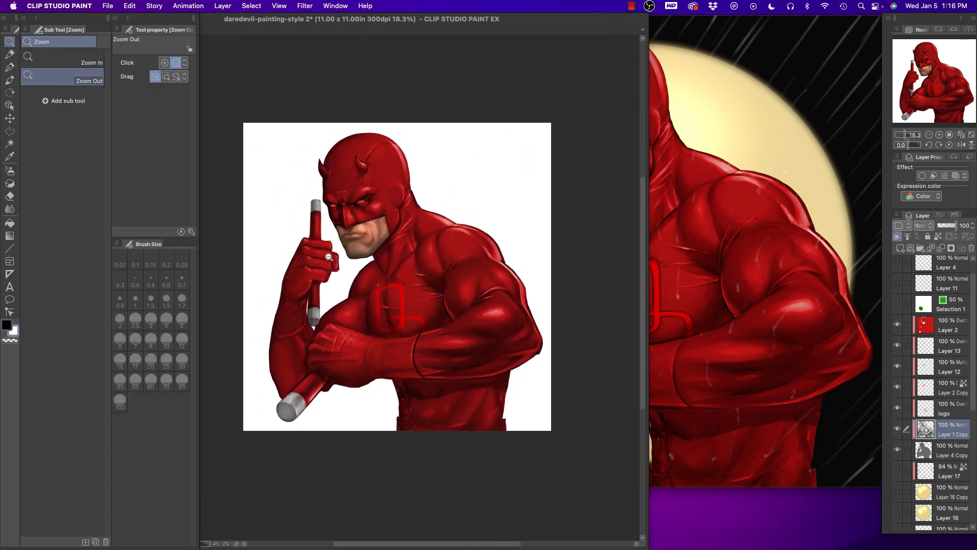
scroll(329, 254, up, 2)
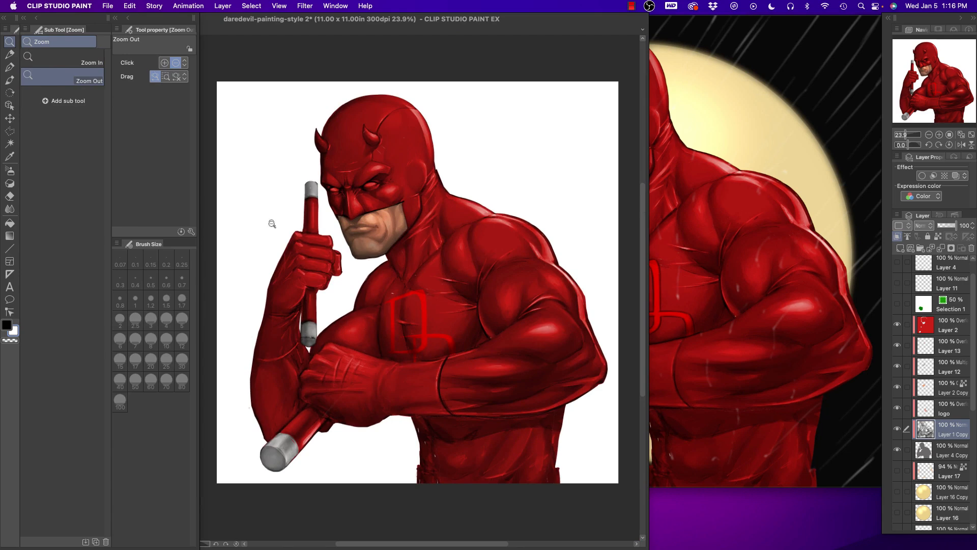
scroll(323, 274, up, 1)
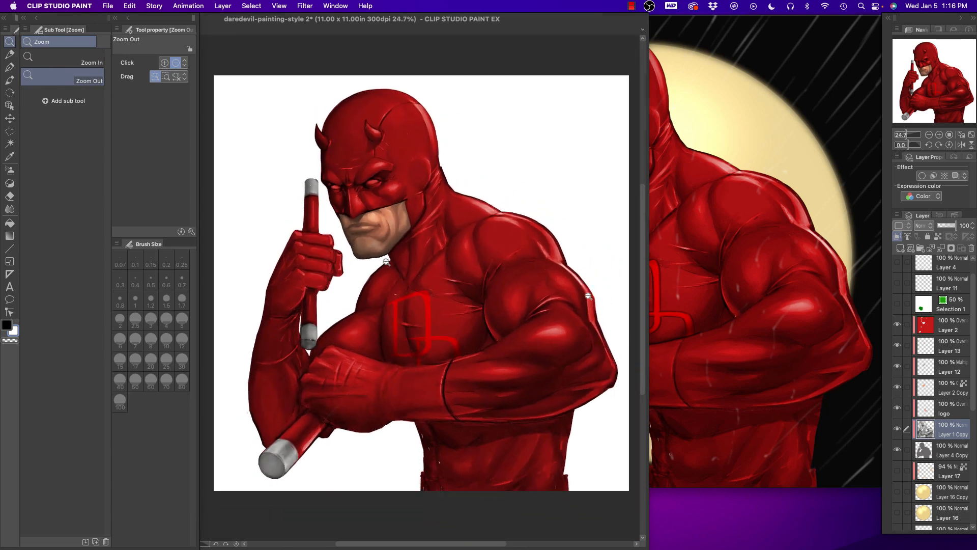
click(685, 270)
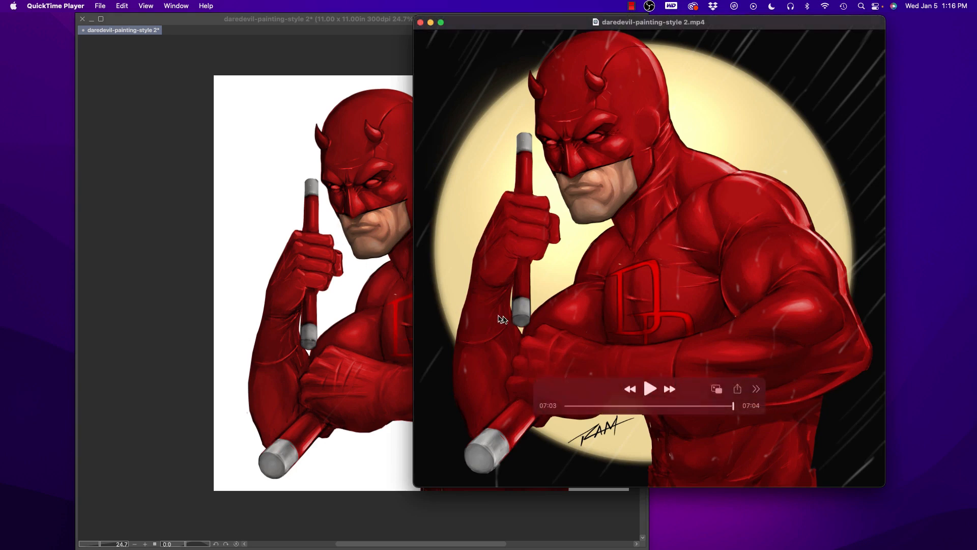
click(260, 54)
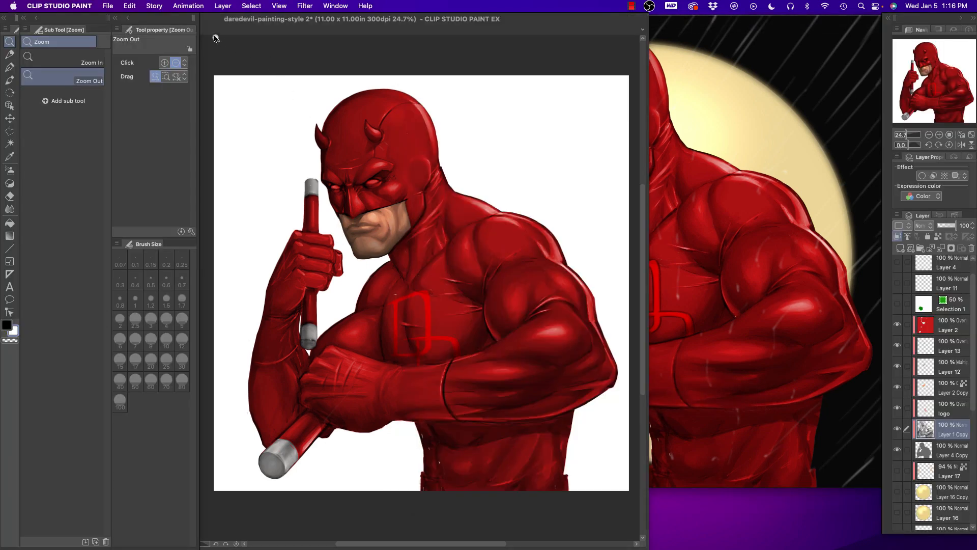
click(304, 6)
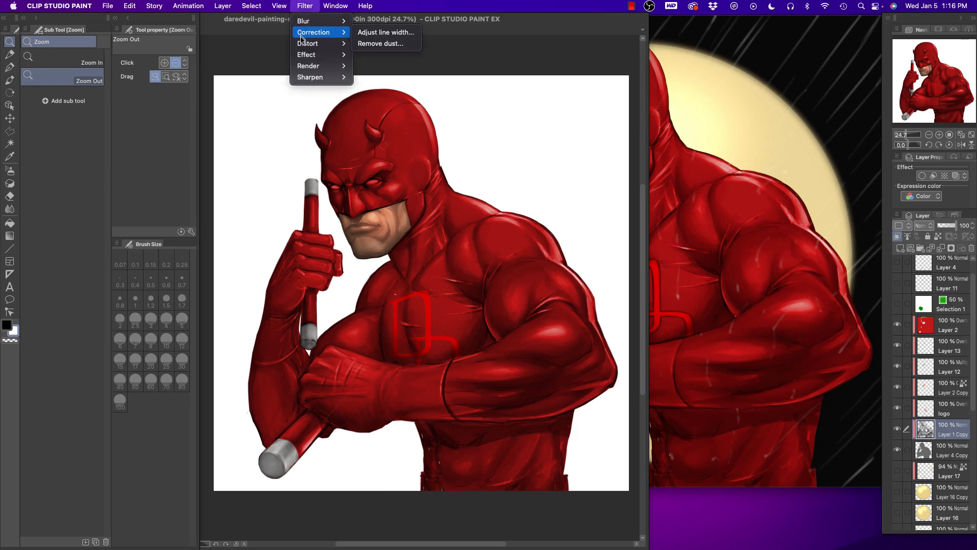
mouse_move(301, 23)
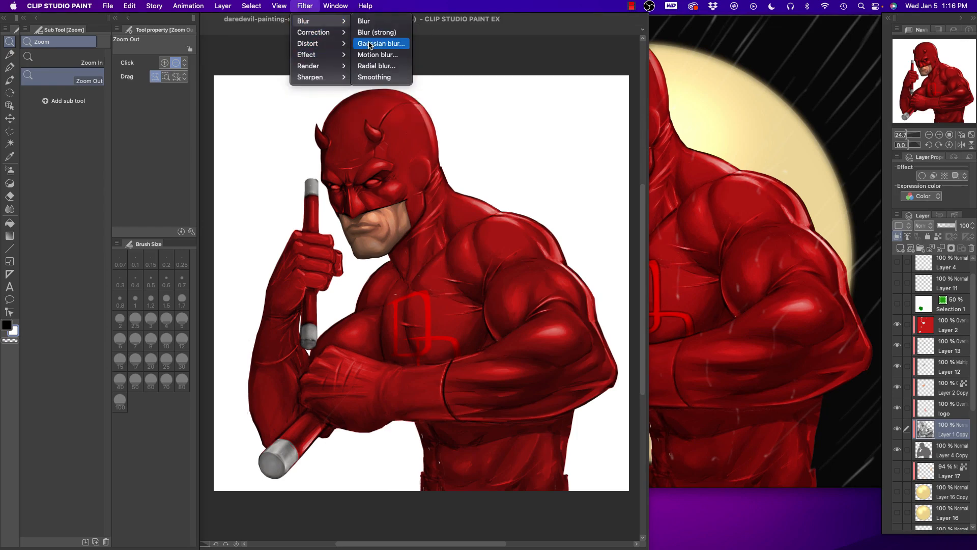
click(270, 70)
click(698, 181)
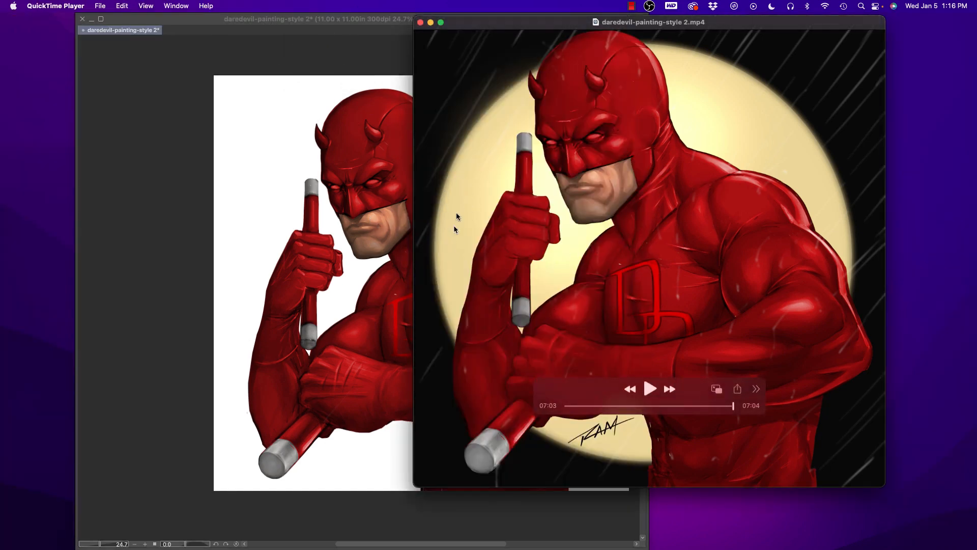
click(331, 64)
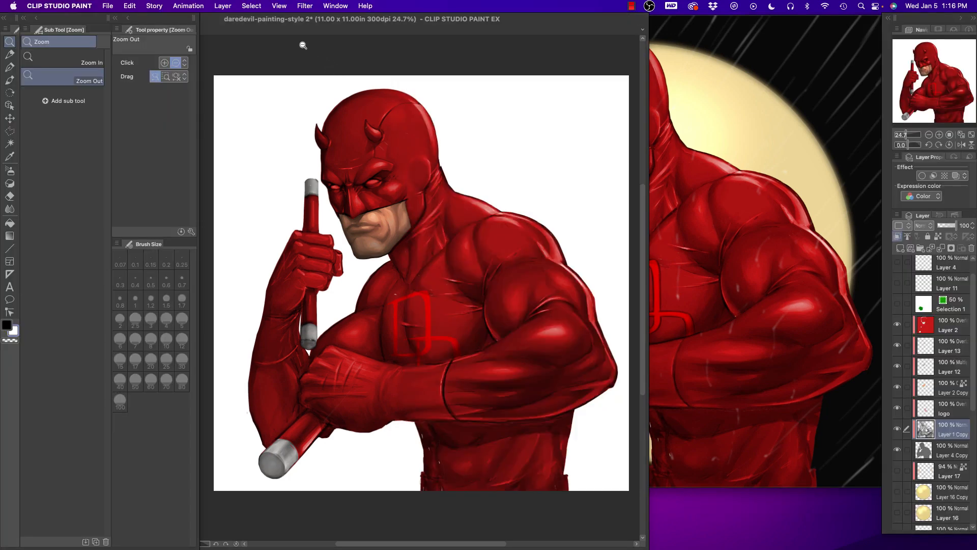
Show the moon layers Layer 16 Copy, Layer 16 and Layer 17, plus the black background on Layer 5
click(898, 491)
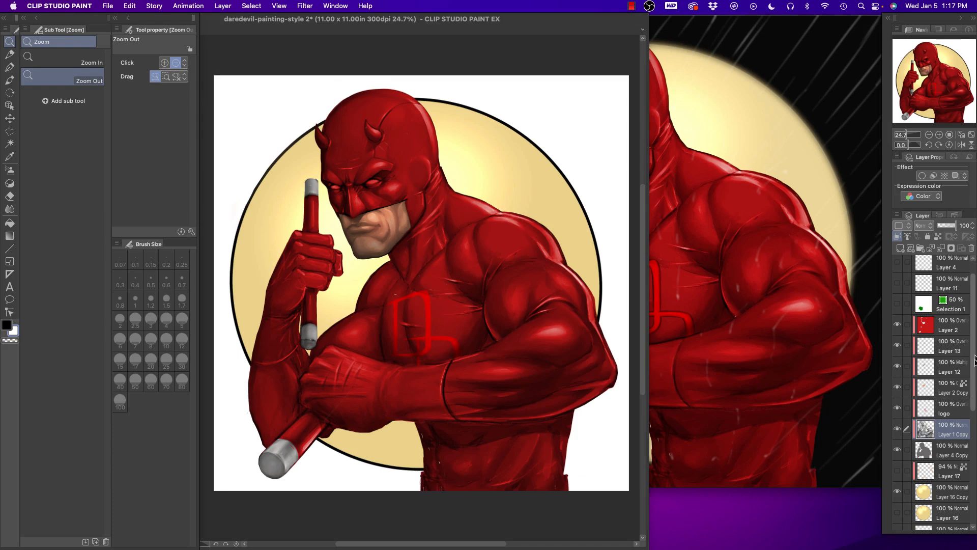
drag(969, 401, 969, 481)
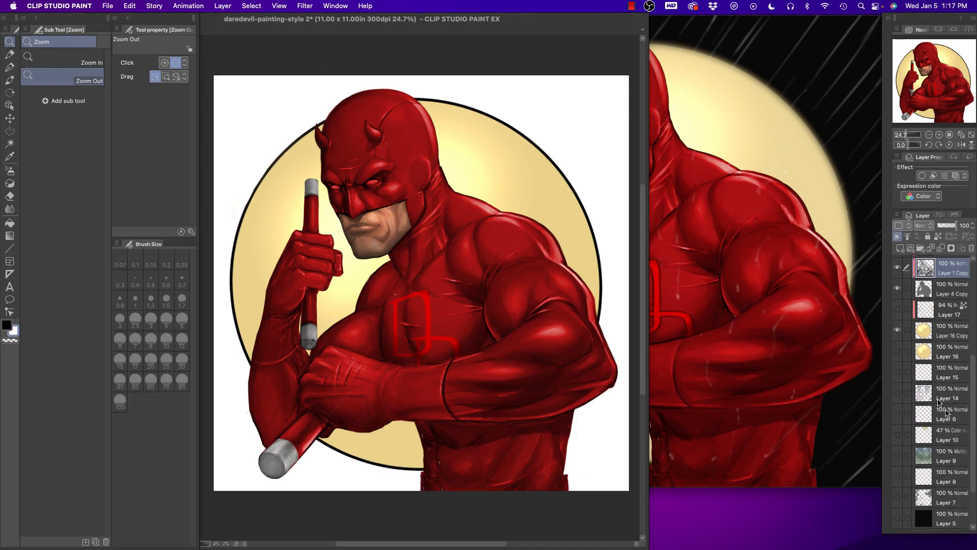
click(898, 351)
click(898, 332)
click(898, 332)
click(898, 310)
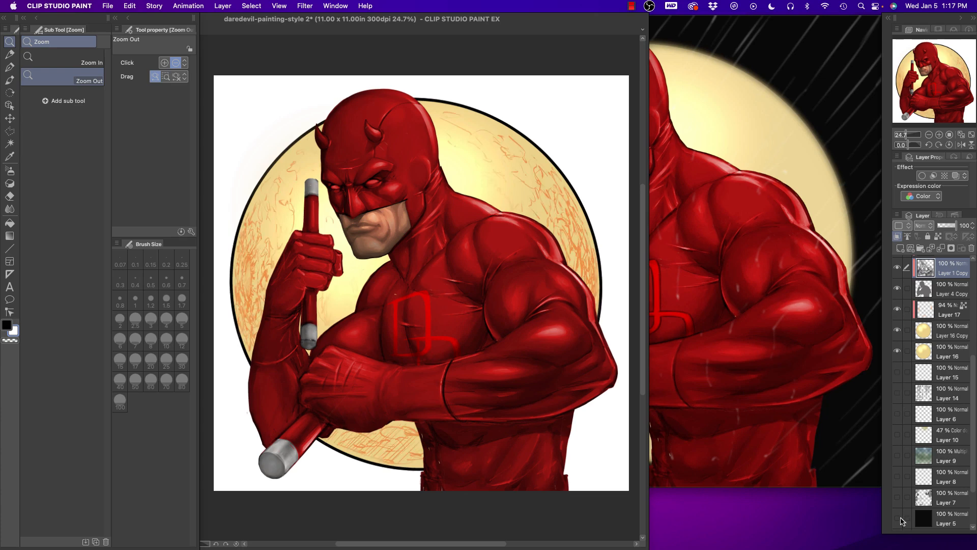
click(898, 518)
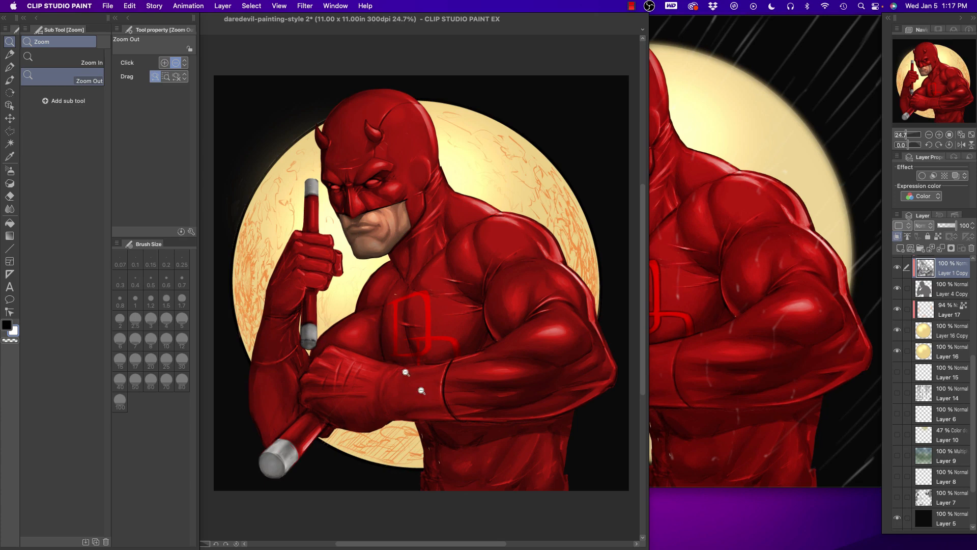
Compare the moonlit background with the finished painting in the QuickTime Player video, and return to the illustration
click(717, 334)
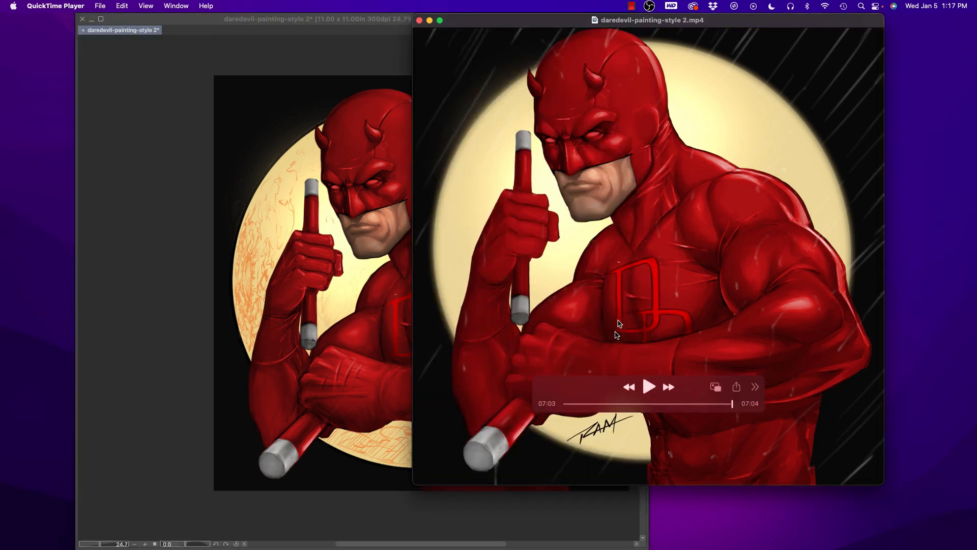
click(307, 311)
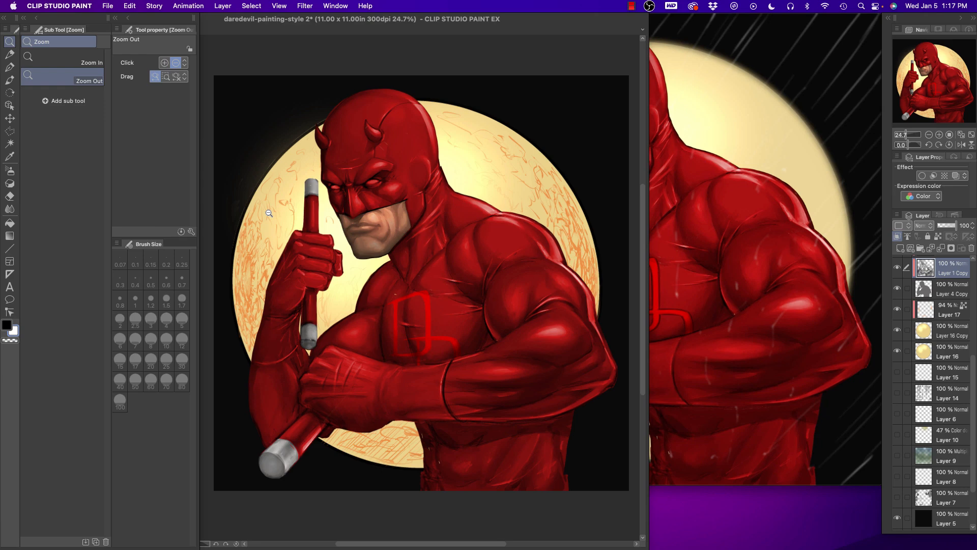
Review the Darker pencil, G-pen 2, Smooth watercolor and Blend brushes along with their settings
click(10, 56)
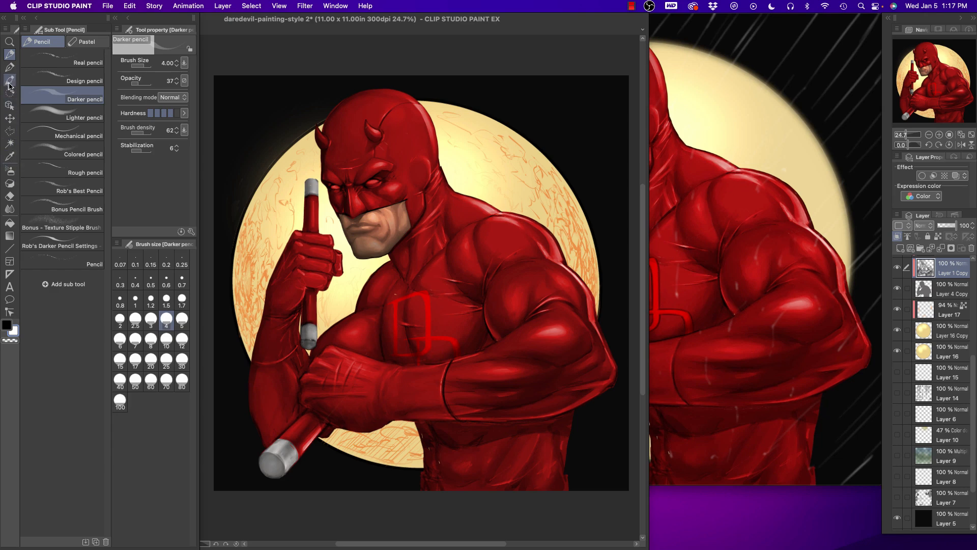
click(10, 67)
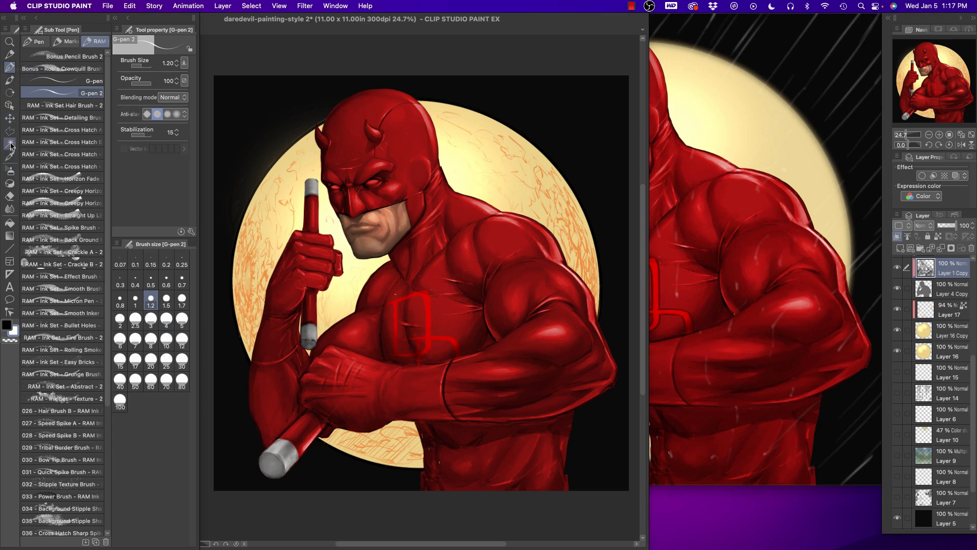
click(11, 82)
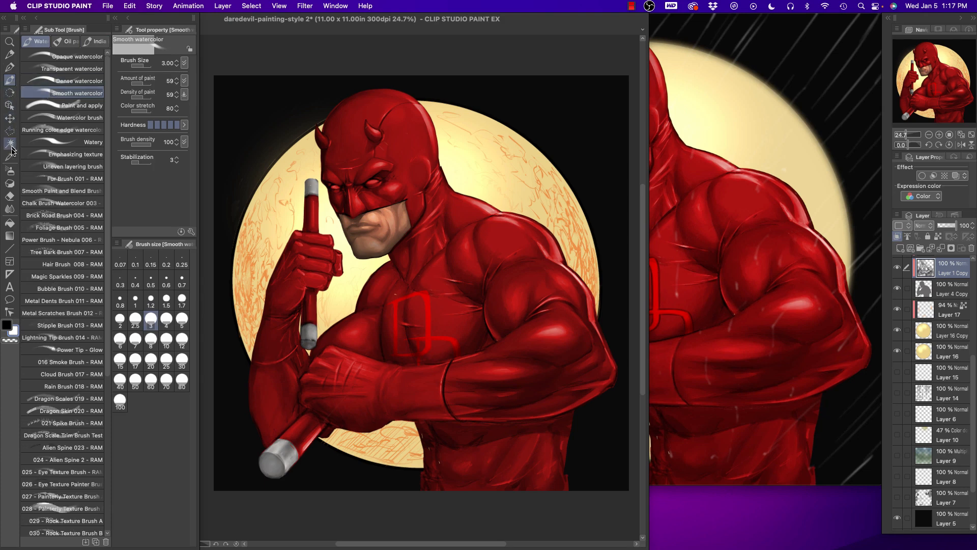
click(10, 209)
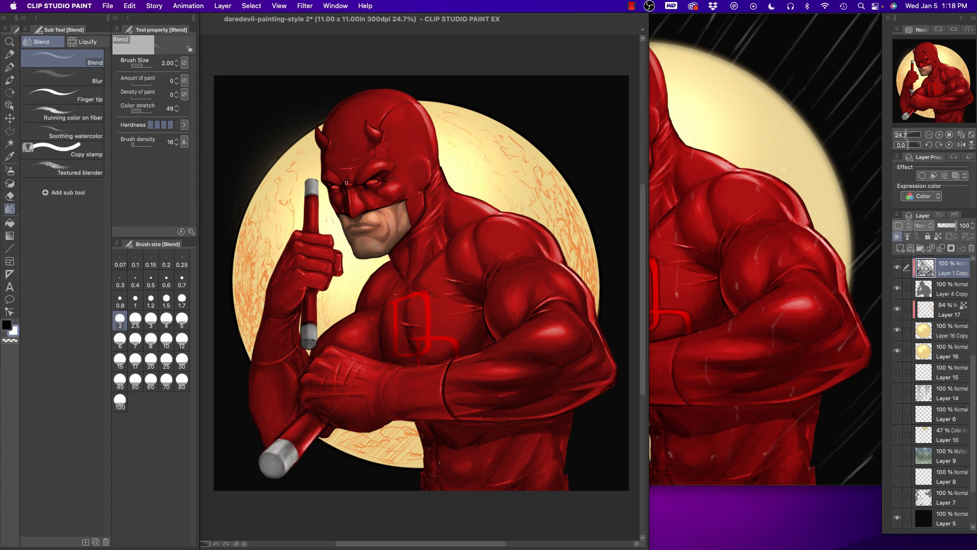
click(10, 42)
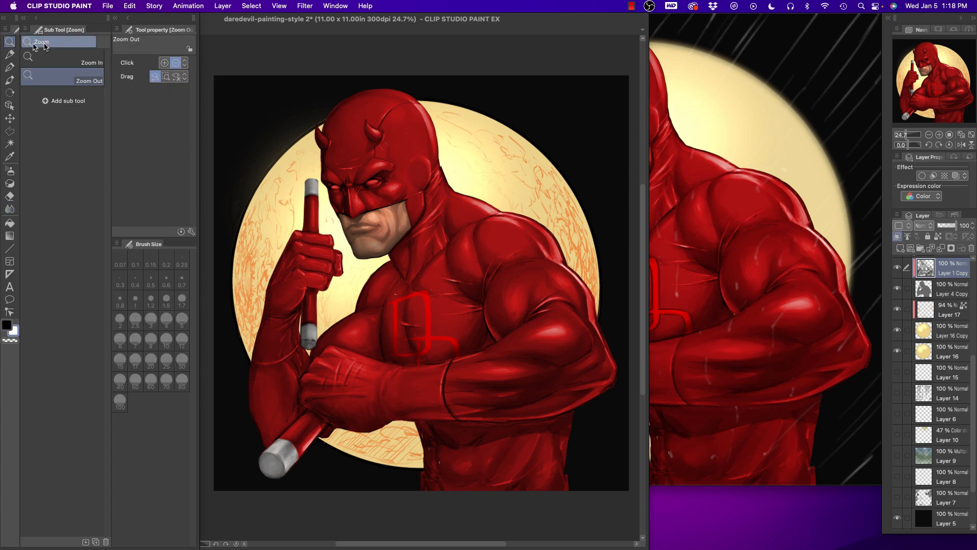
Inspect the chest and arm up close, compare them with the finished painting in QuickTime Player, and return to the whole illustration
drag(474, 347, 511, 349)
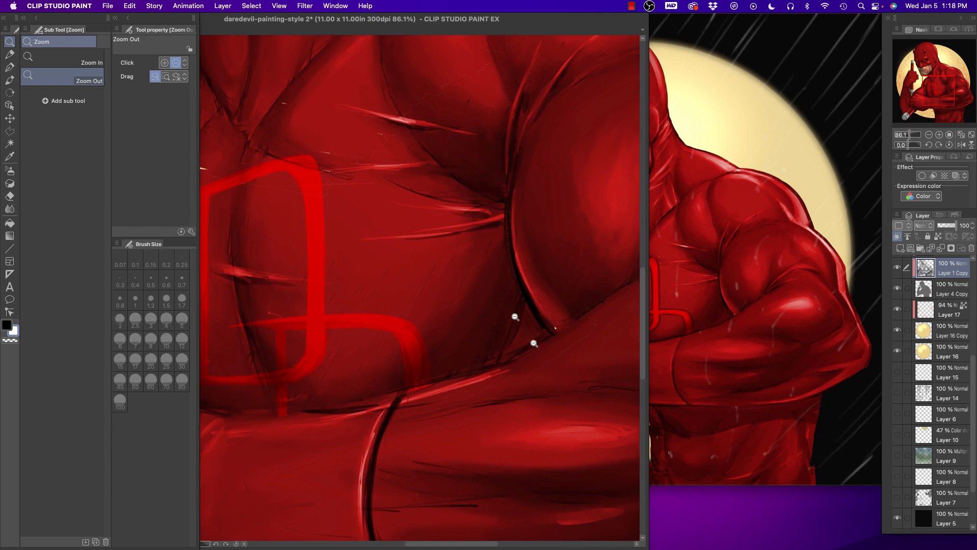
click(418, 271)
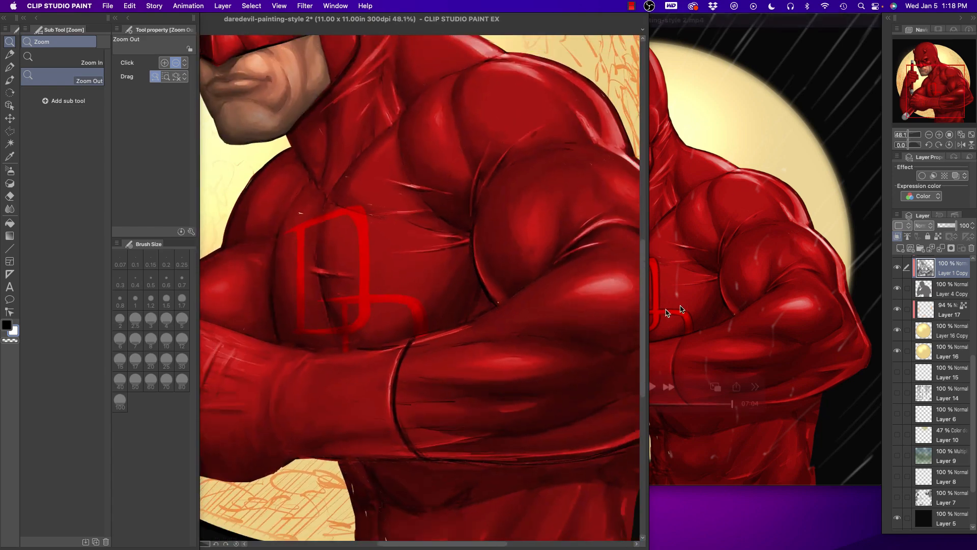
click(677, 307)
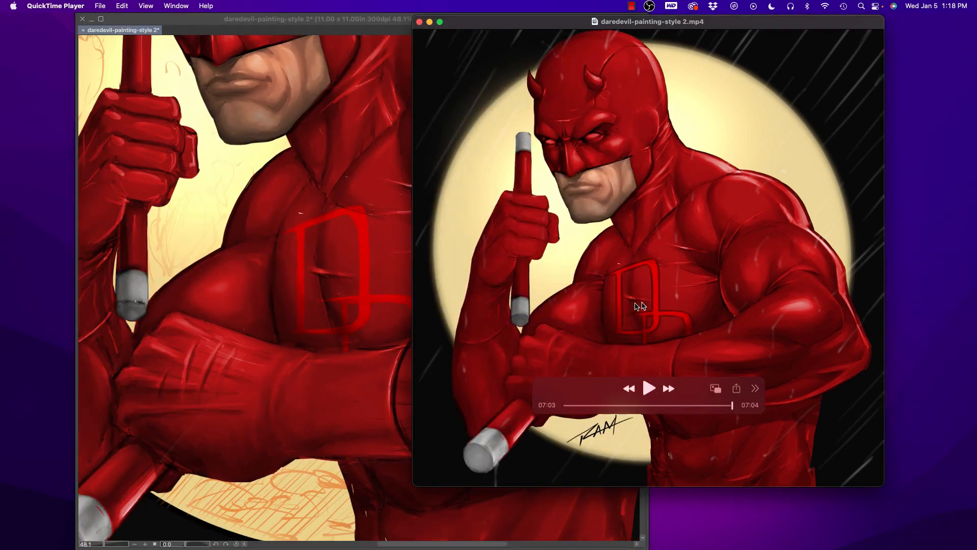
click(385, 275)
click(388, 266)
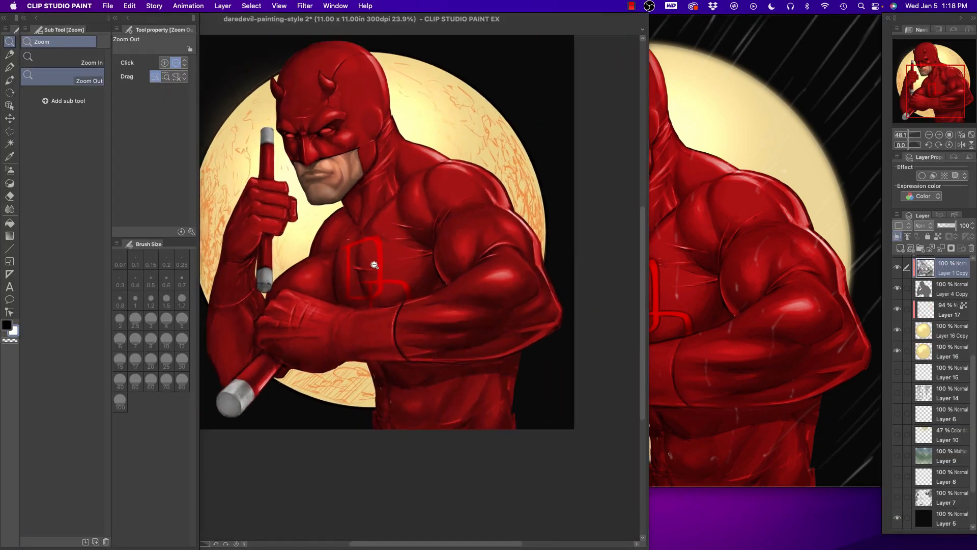
drag(346, 243, 377, 283)
click(377, 284)
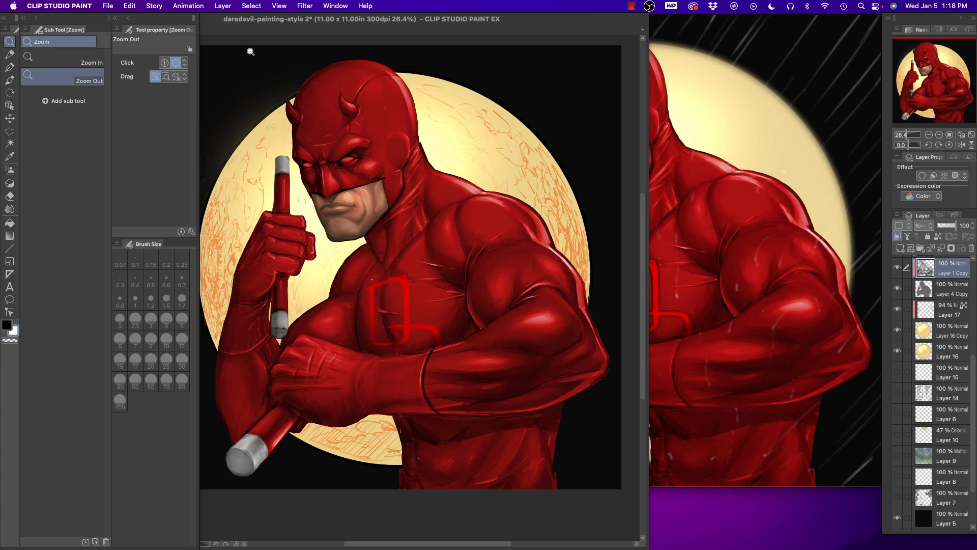
click(294, 121)
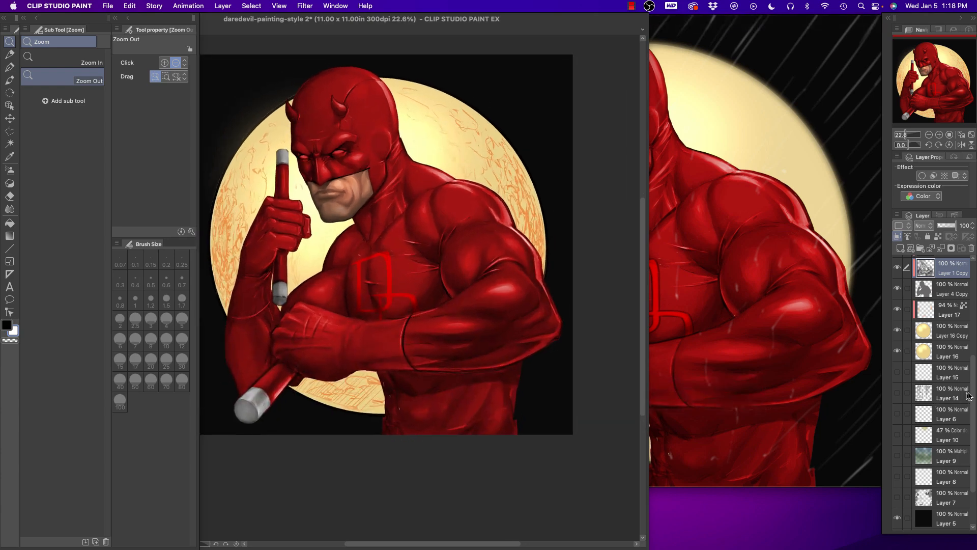
Apply a Hue/Saturation/Luminosity correction to the red Layer 2, lowering Saturation to -21 and Luminosity to -22
drag(973, 396, 971, 338)
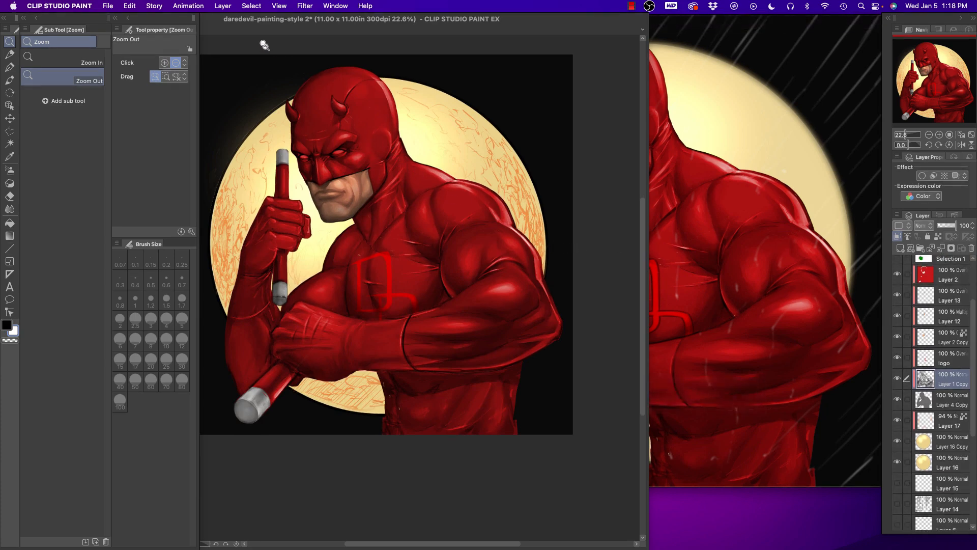
click(926, 275)
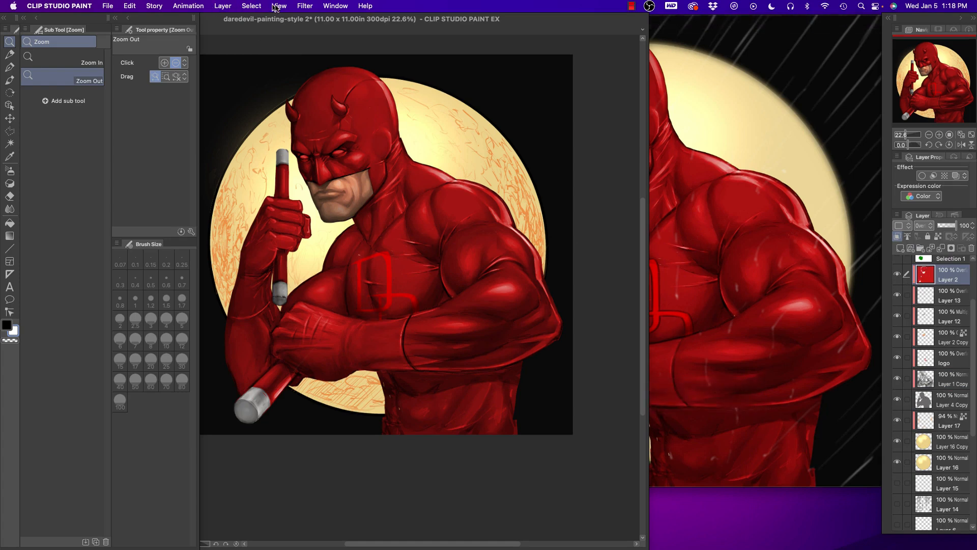
click(126, 6)
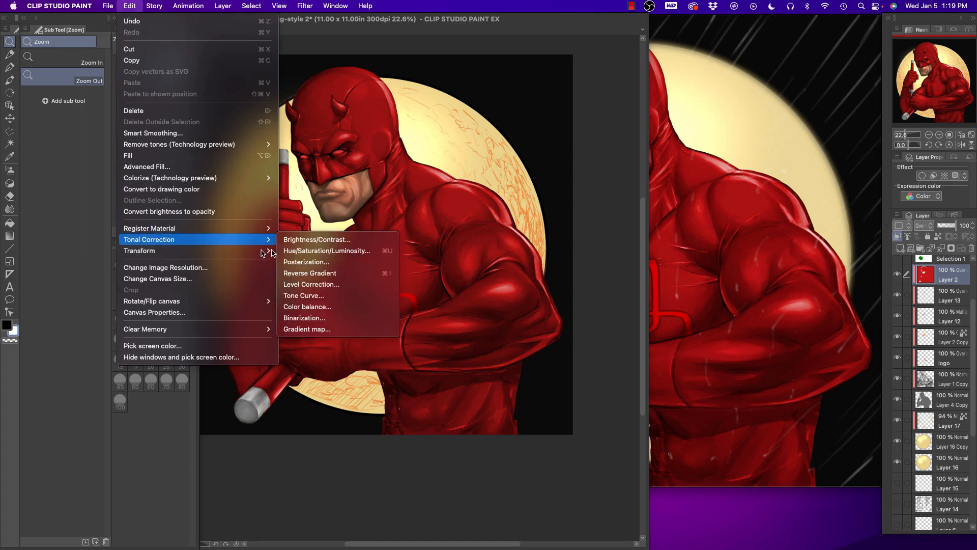
mouse_move(250, 241)
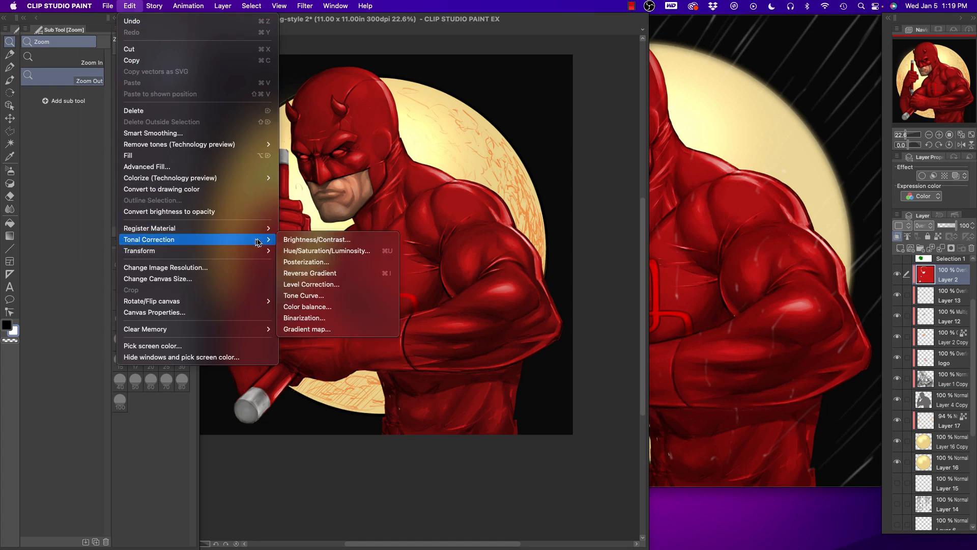
click(292, 253)
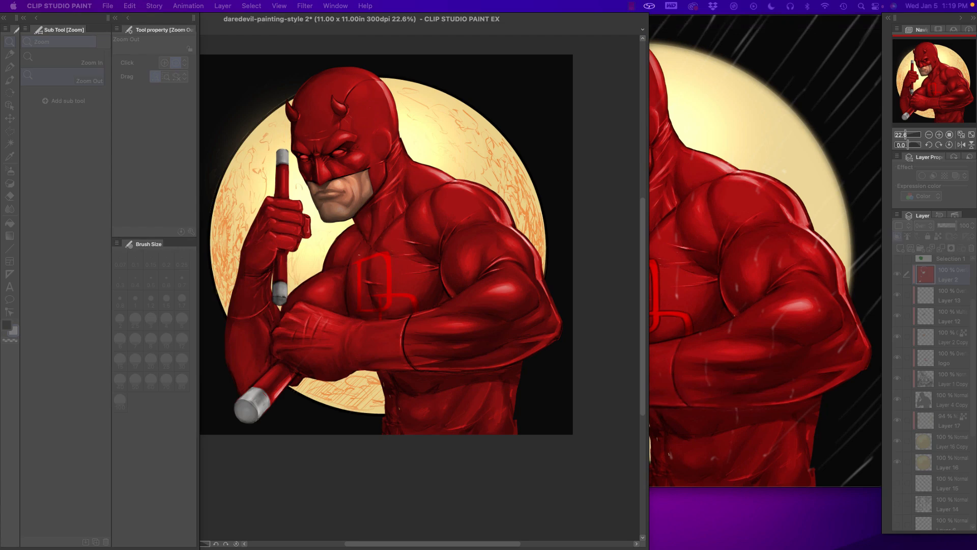
drag(263, 235, 486, 316)
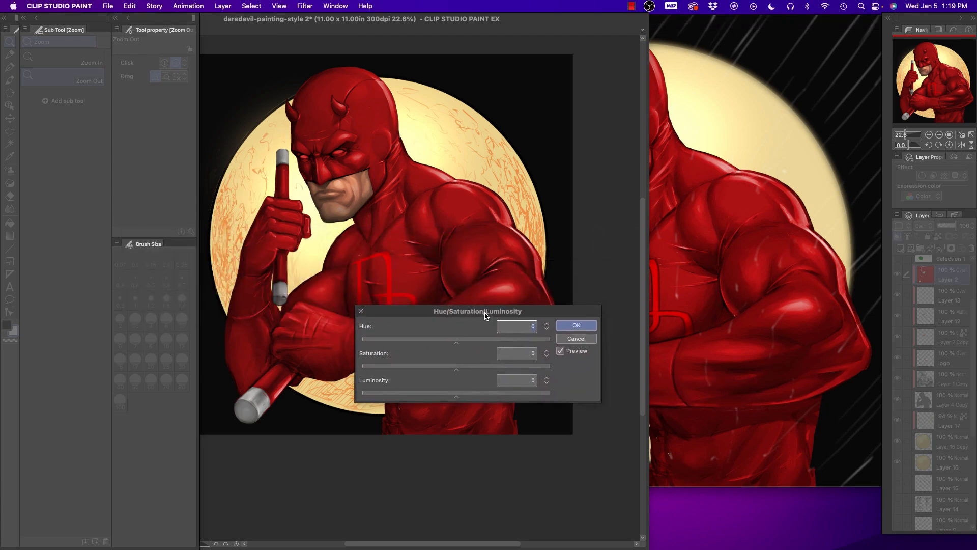
drag(400, 316, 414, 379)
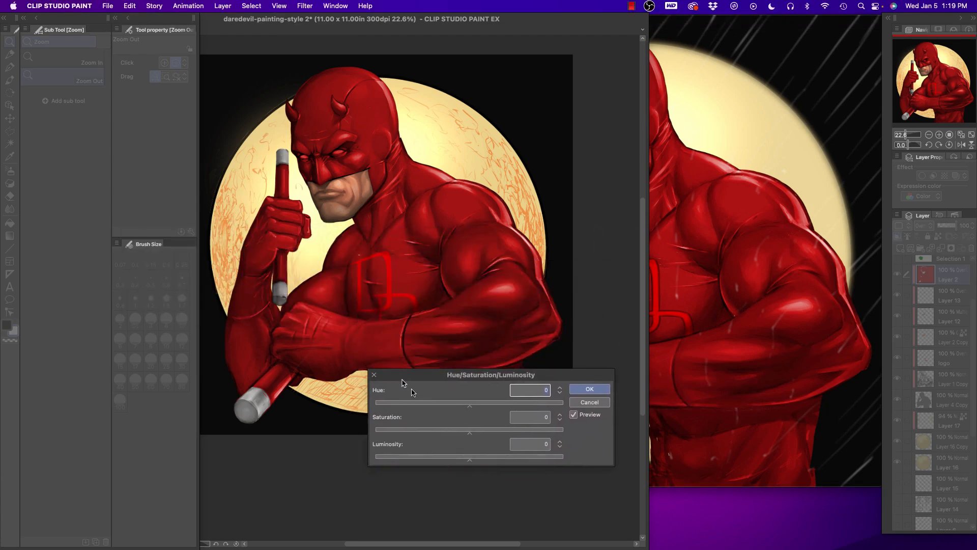
drag(470, 436, 450, 436)
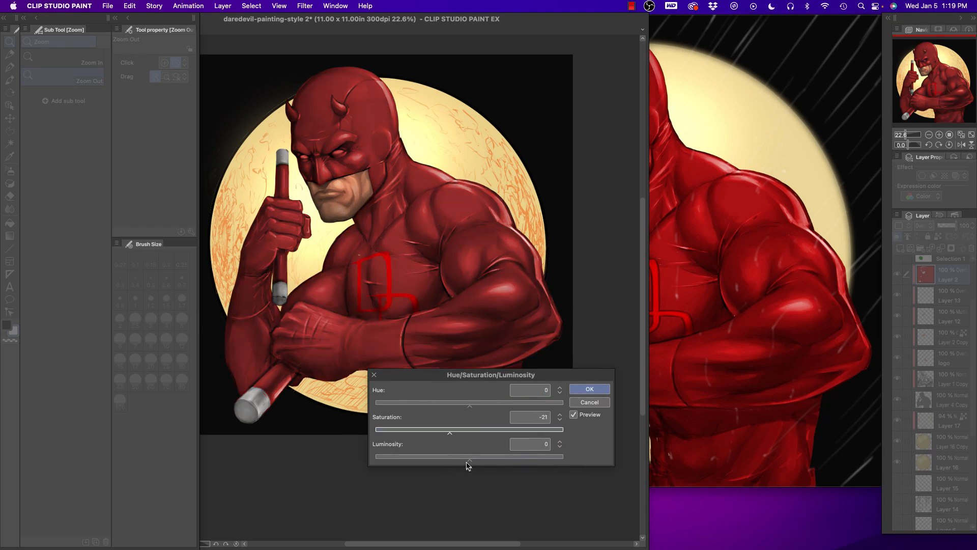
mouse_move(471, 462)
mouse_down()
mouse_move(479, 463)
mouse_move(462, 462)
mouse_up()
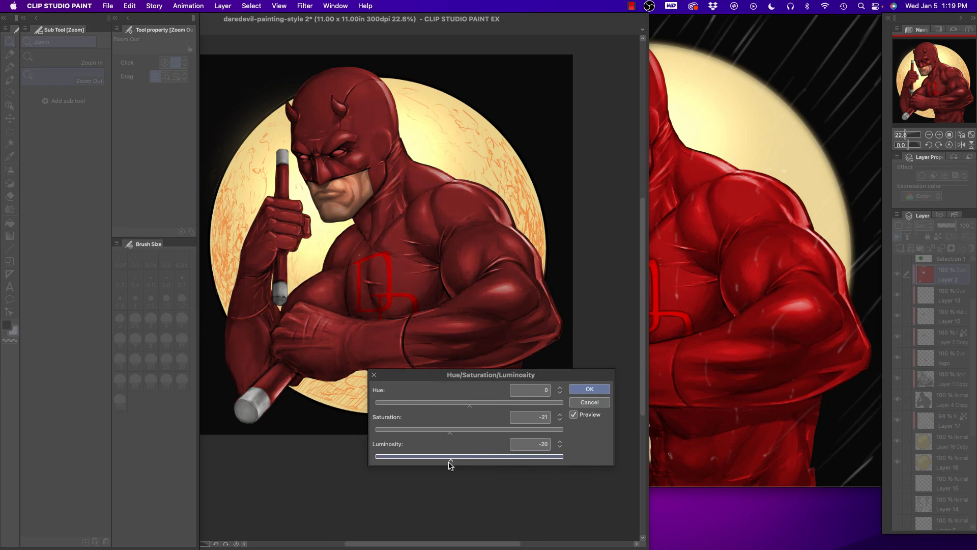
Refine the correction on Layer 2 to Saturation -28 and Luminosity -31, and apply it
drag(451, 436, 439, 435)
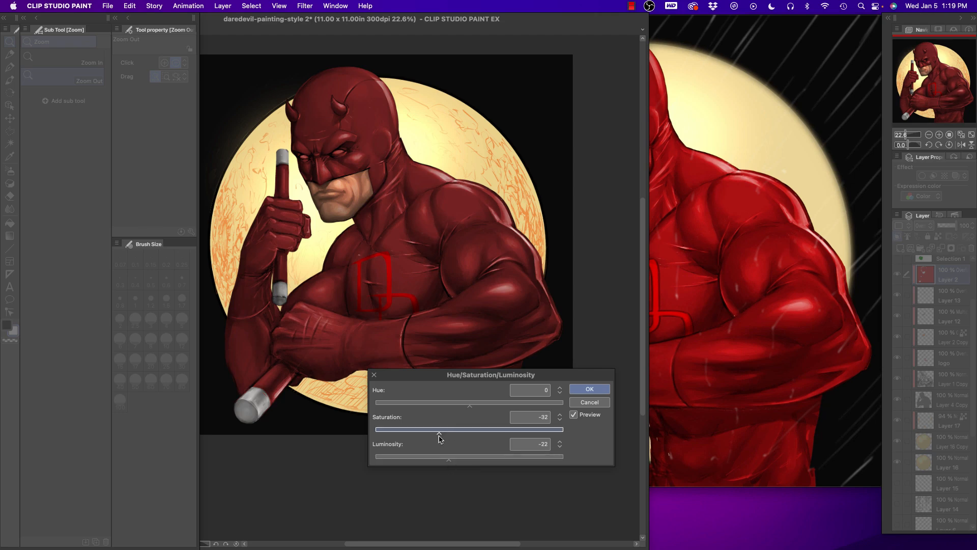
click(450, 461)
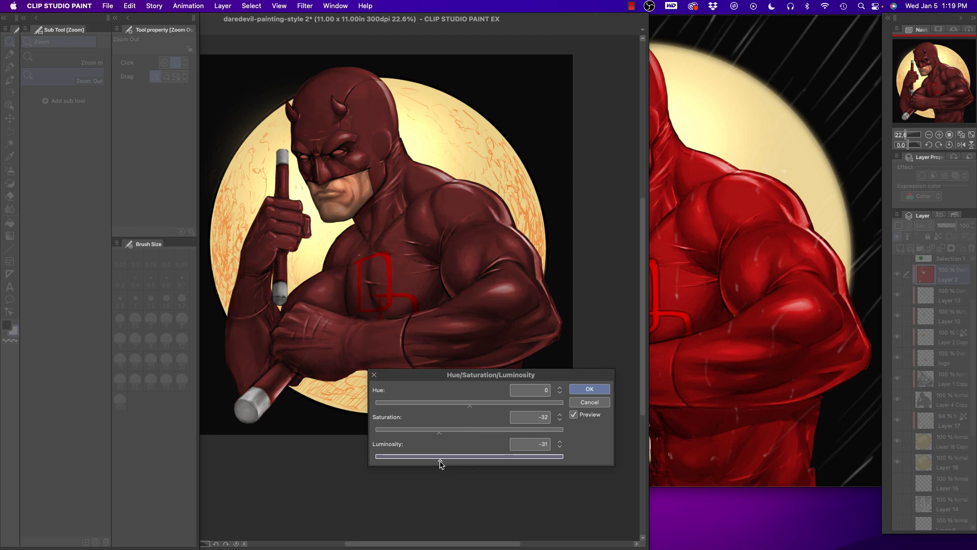
drag(442, 463, 445, 464)
click(442, 433)
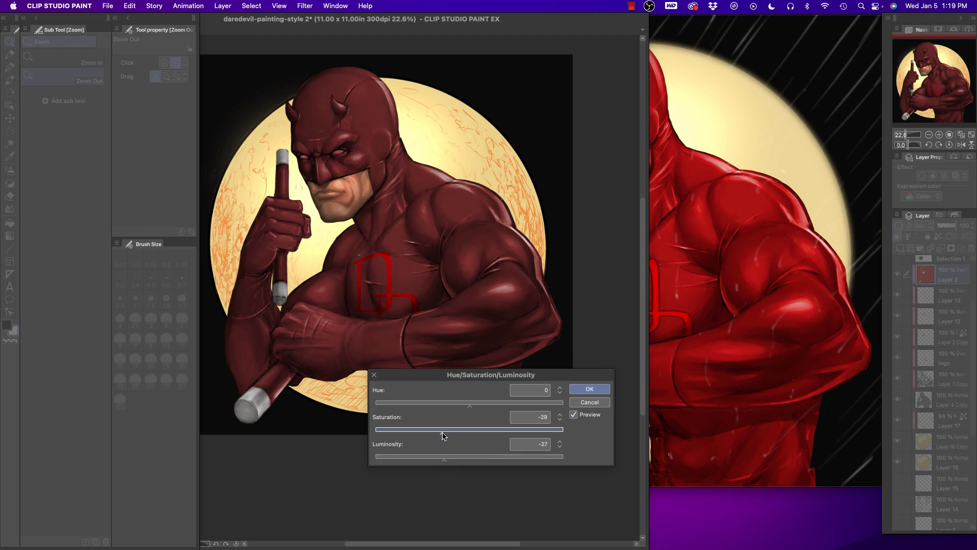
mouse_move(446, 464)
mouse_down()
mouse_move(434, 464)
mouse_move(443, 464)
mouse_up()
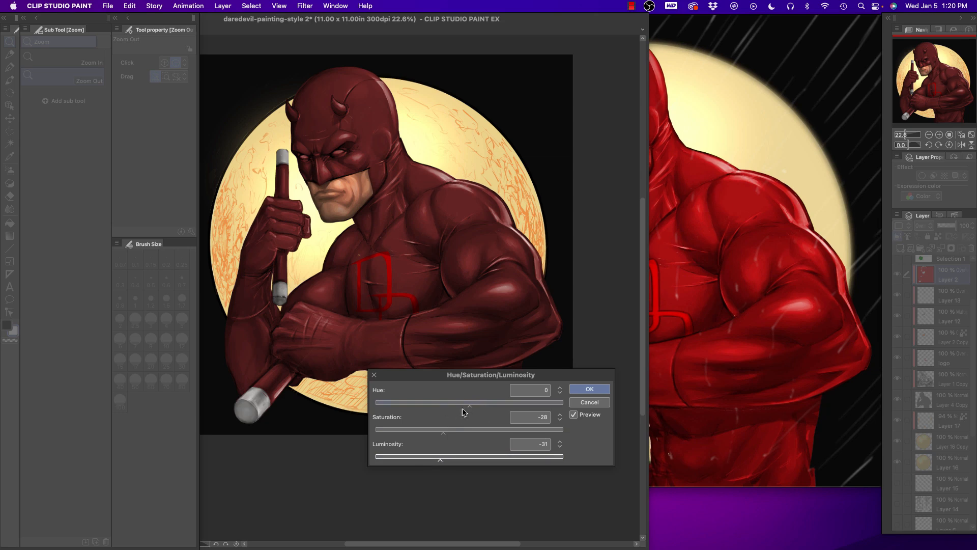
click(591, 390)
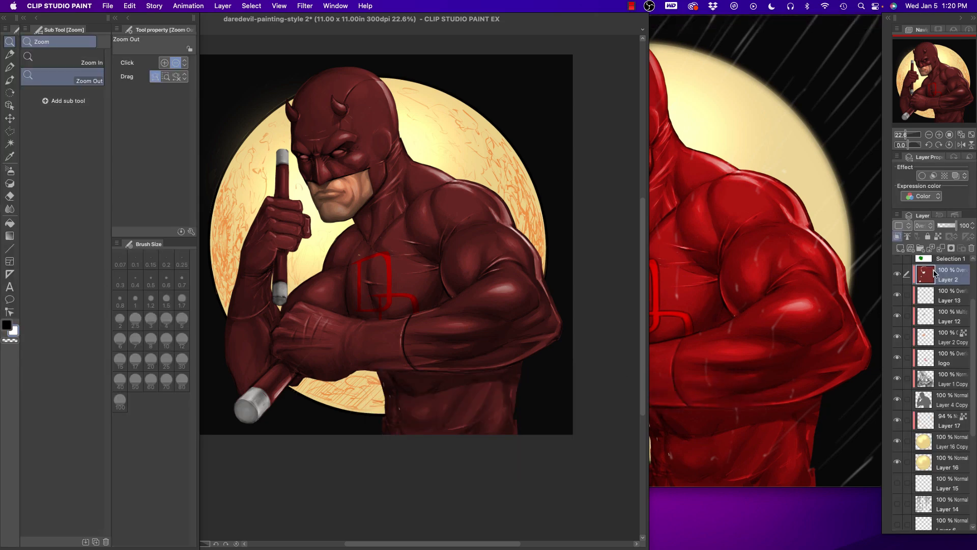
Duplicate Layer 2 and erase the copy over the figure's interior with a large Soft eraser, leaving color along the back and outer arm
drag(943, 278, 901, 249)
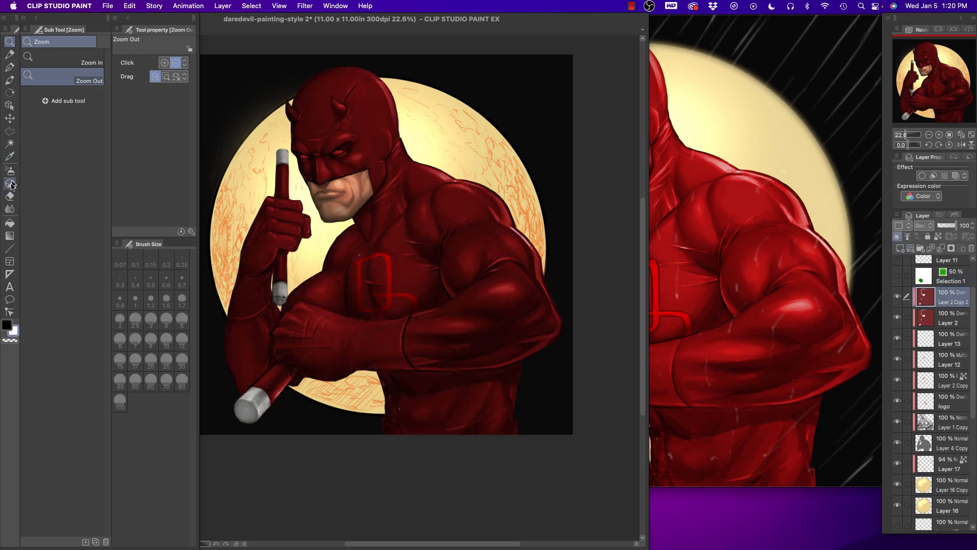
click(9, 198)
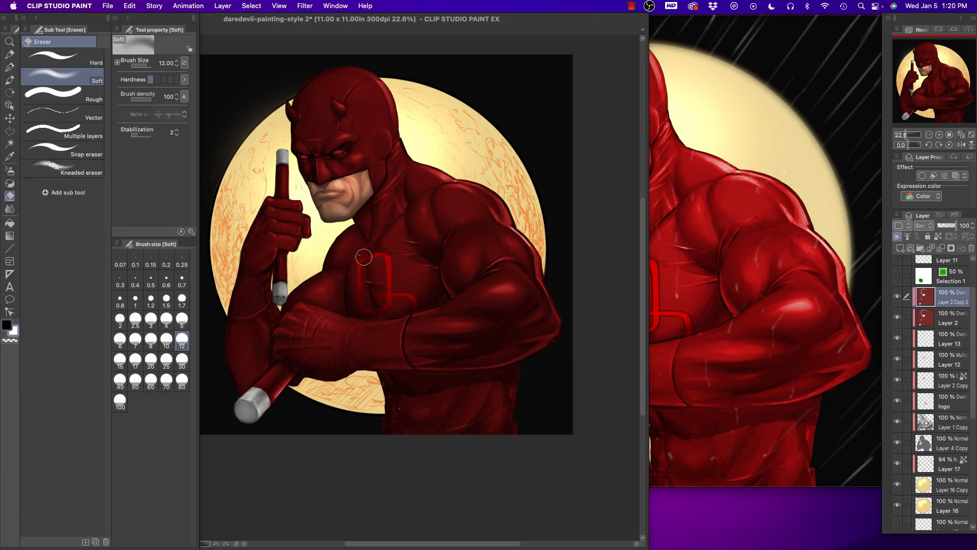
key(])
key(])
key(])
key(])
key(])
key(])
key(])
mouse_move(308, 111)
mouse_down()
mouse_move(327, 162)
mouse_move(330, 107)
mouse_move(317, 165)
mouse_move(346, 140)
mouse_move(314, 113)
mouse_move(341, 203)
mouse_move(336, 156)
mouse_move(401, 276)
mouse_move(418, 228)
mouse_move(431, 216)
mouse_move(451, 228)
mouse_move(467, 351)
mouse_move(475, 323)
mouse_move(391, 318)
mouse_move(351, 352)
mouse_move(316, 292)
mouse_move(279, 302)
mouse_move(277, 205)
mouse_move(261, 269)
mouse_move(273, 174)
mouse_up()
key([)
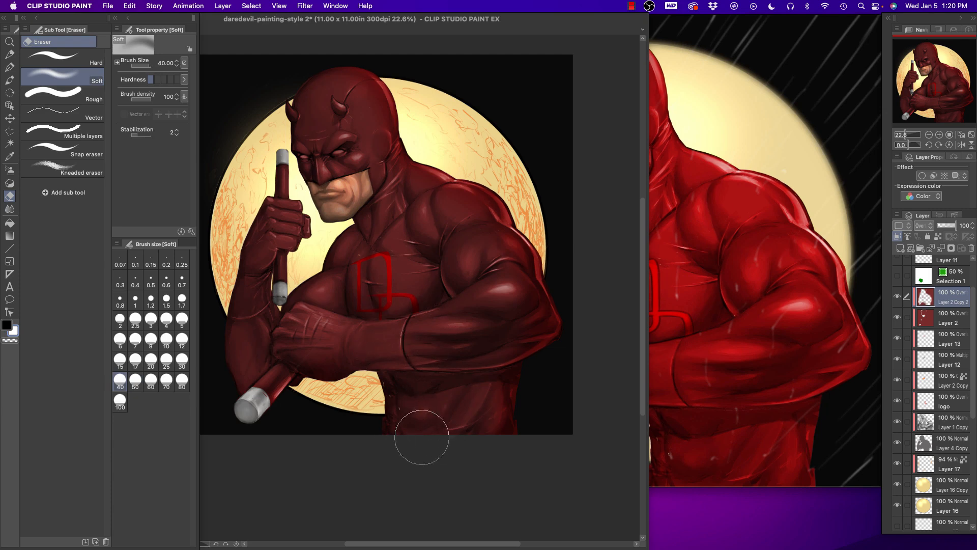
key(bracketright)
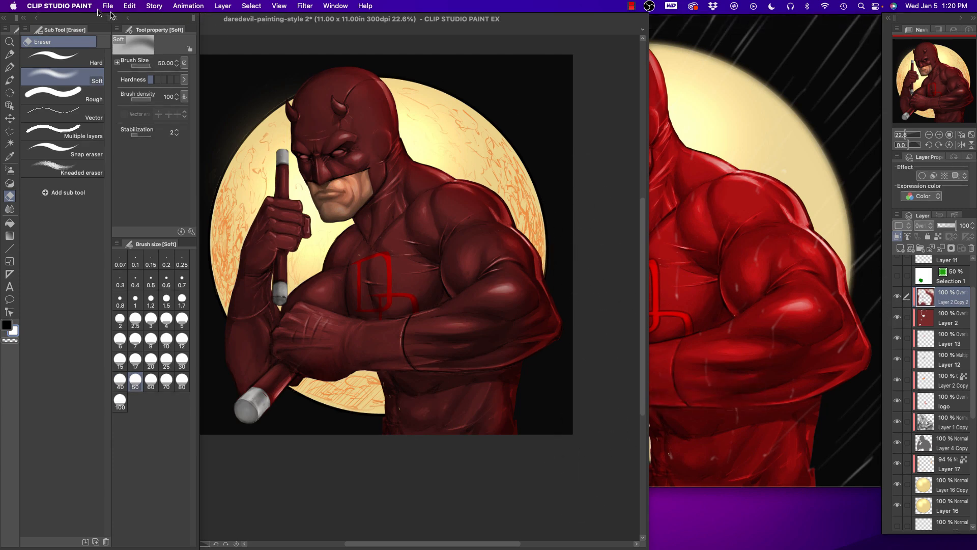
Shift the hue of Layer 2 Copy 2 toward green and raise its Luminosity to 55 with Hue/Saturation/Luminosity
click(130, 6)
mouse_move(129, 239)
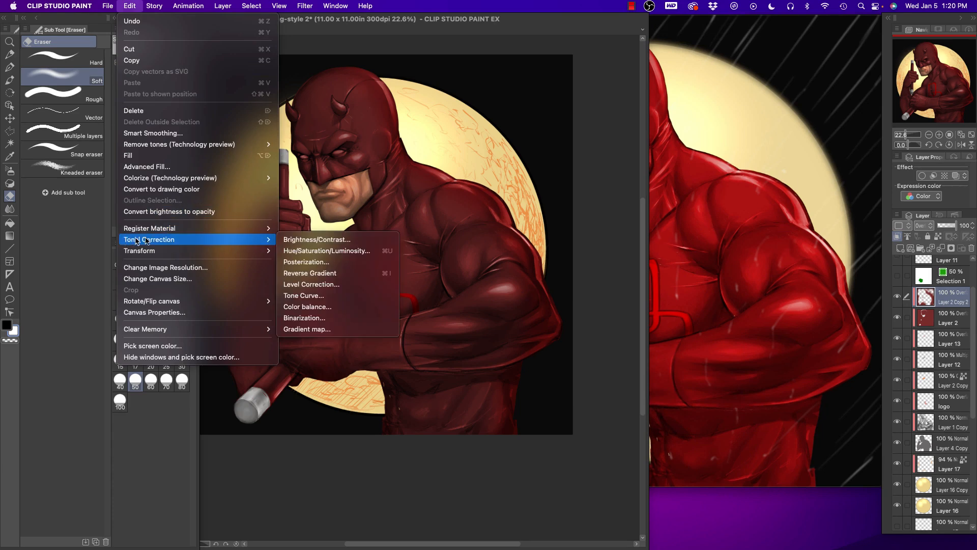
click(315, 252)
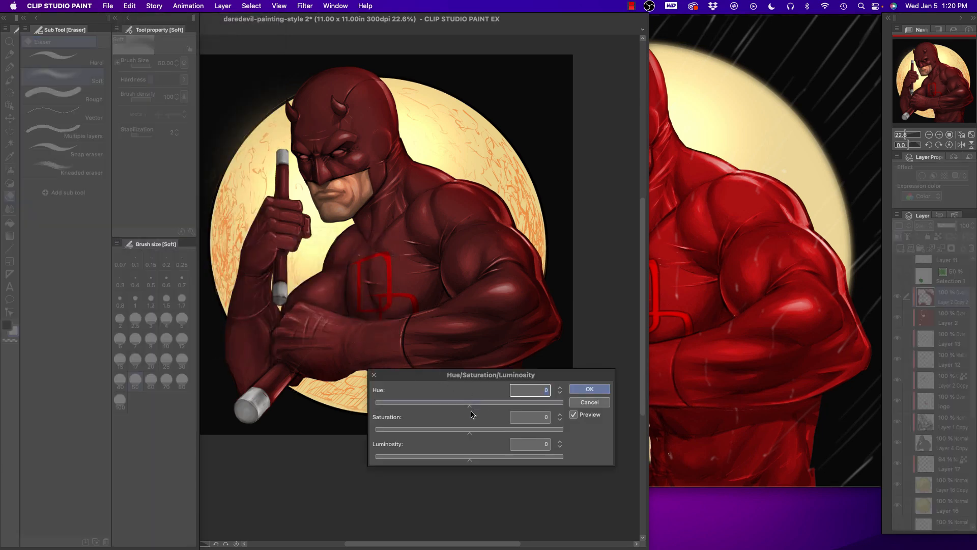
drag(468, 408, 559, 405)
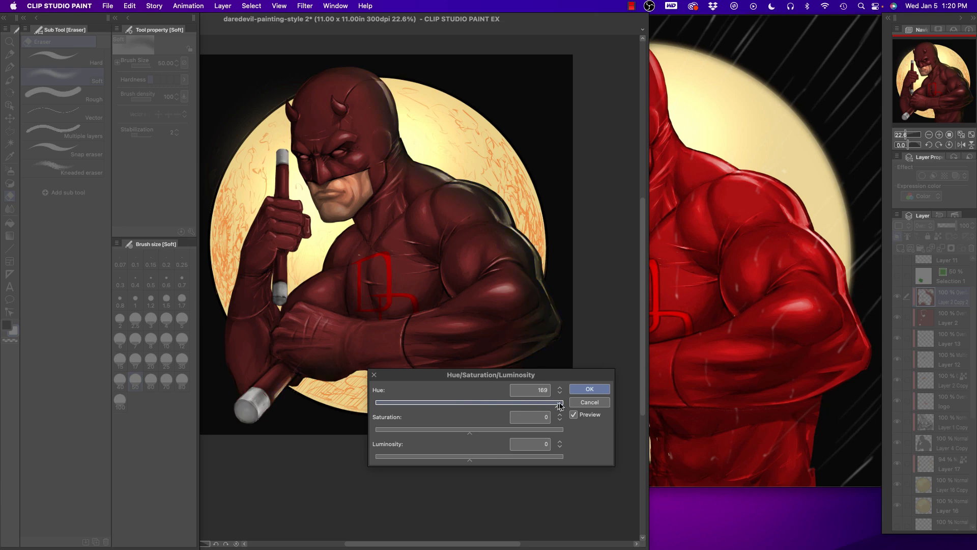
drag(564, 406, 557, 407)
drag(469, 457, 522, 458)
drag(556, 406, 529, 410)
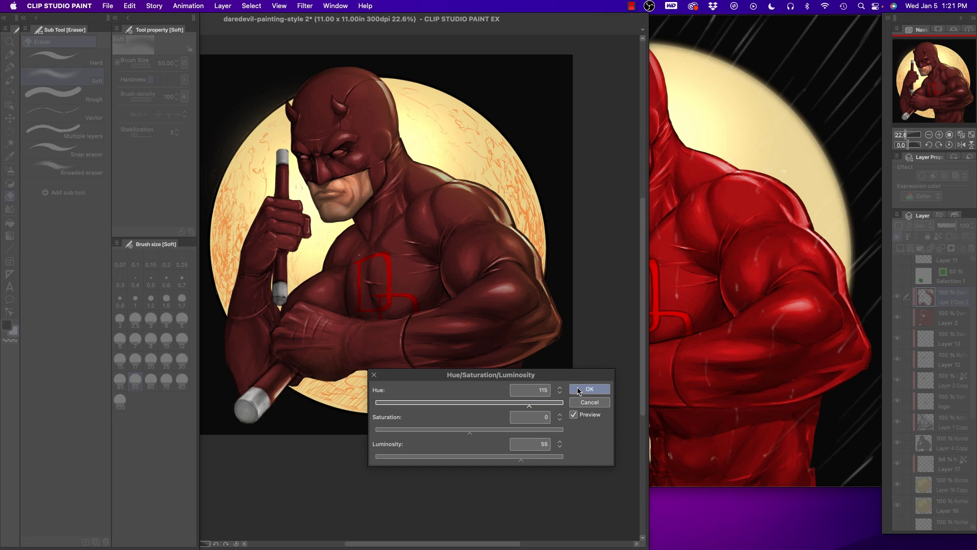
mouse_move(529, 409)
mouse_down()
mouse_move(494, 419)
mouse_move(479, 410)
mouse_move(543, 409)
mouse_up()
key(Return)
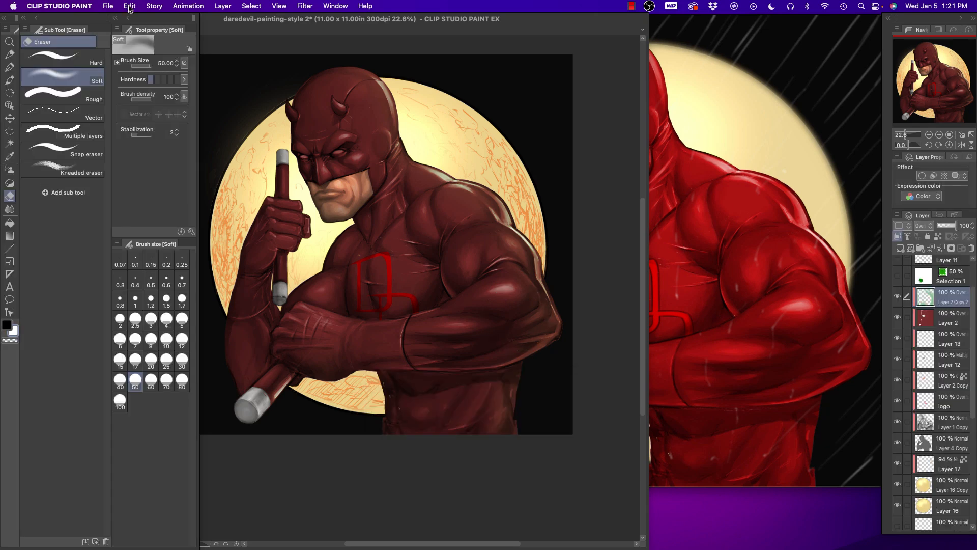
Adjust the half-tone color balance of Layer 2 Copy 2 to color levels 71, -37 and -70
click(129, 6)
mouse_move(134, 241)
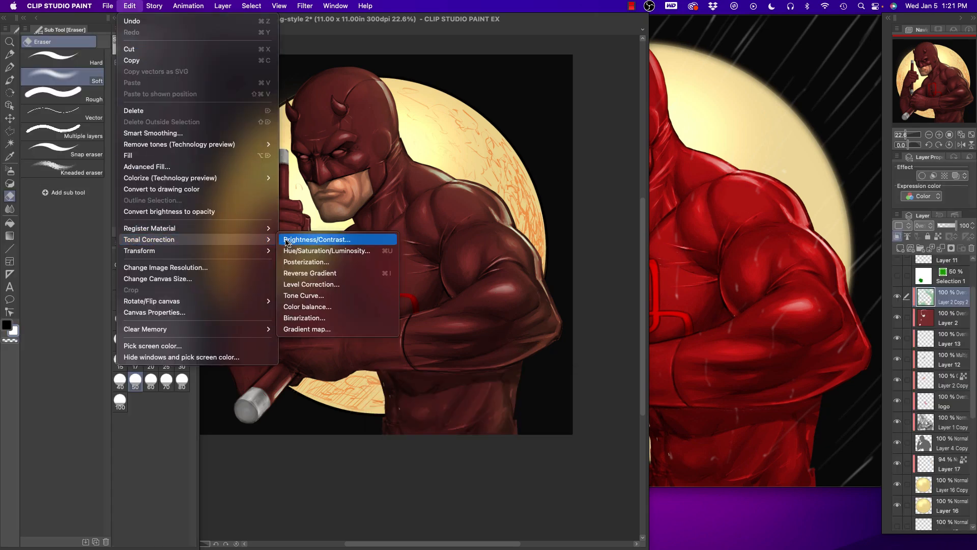
click(286, 307)
drag(814, 314, 396, 289)
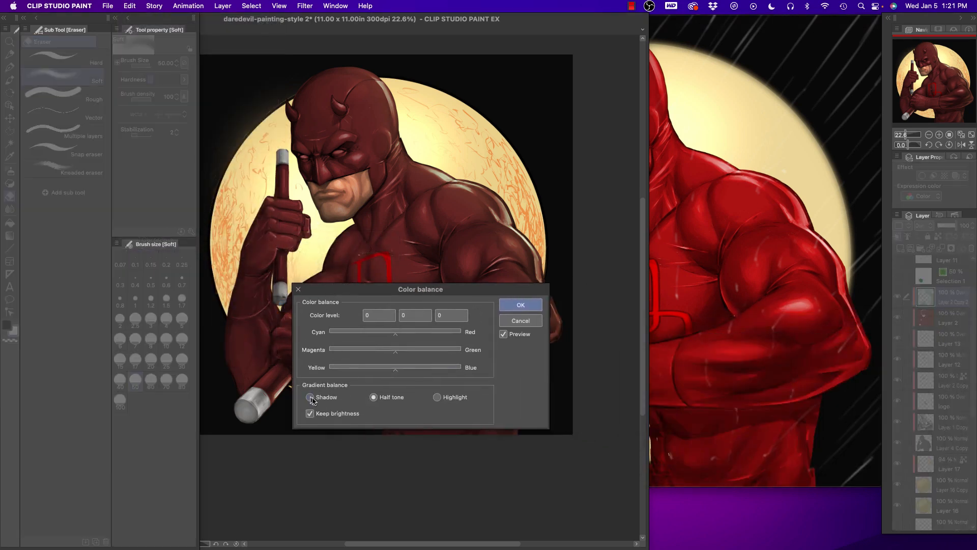
drag(397, 336, 374, 363)
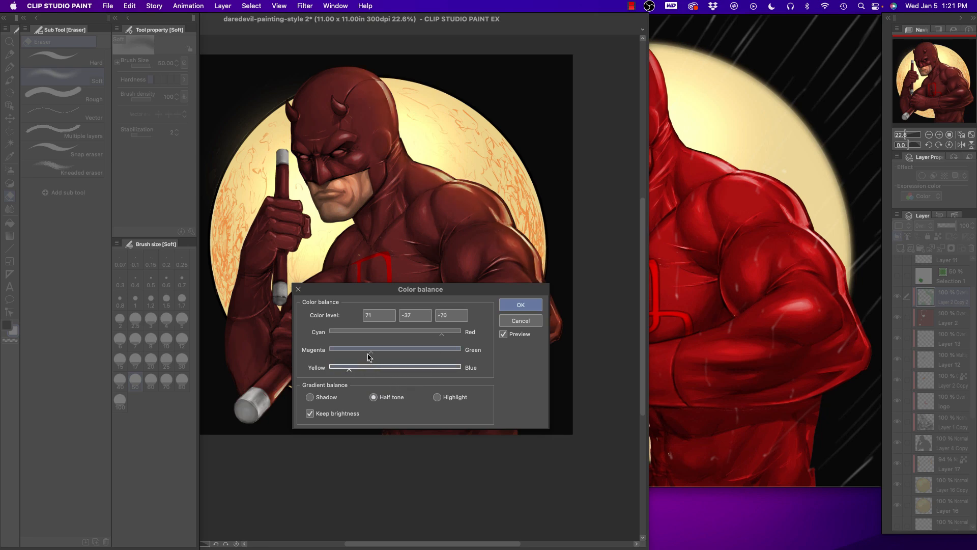
click(521, 304)
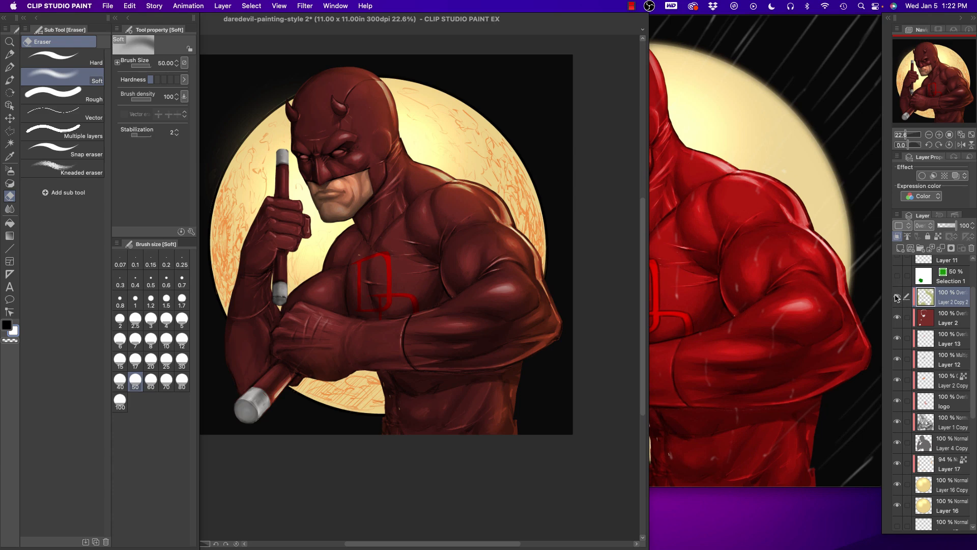
Set Layer 2 Copy 2 to Normal blending and lock its transparent pixels
click(921, 226)
click(916, 241)
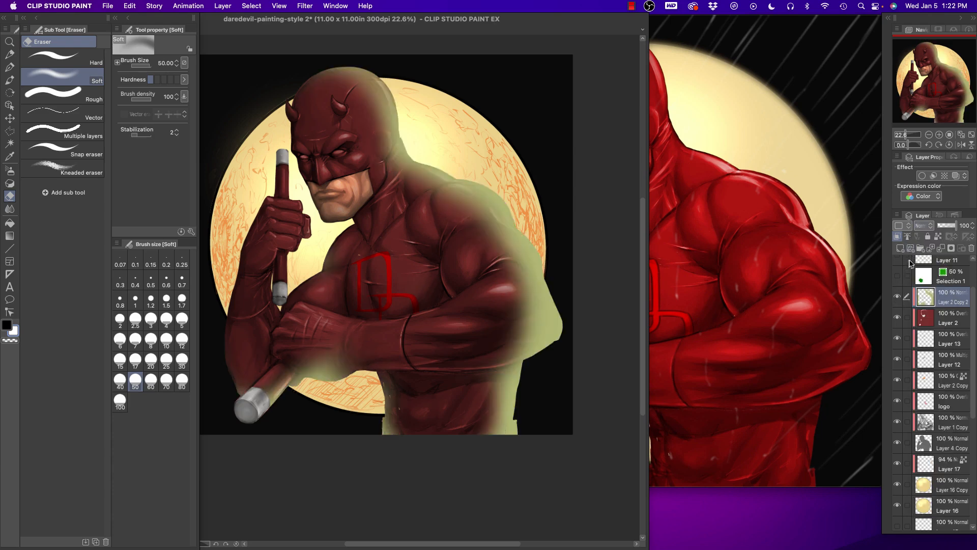
click(938, 237)
Recolor the green rim area of Layer 2 Copy 2 in light blue with the Soft airbrush at size 50
click(6, 324)
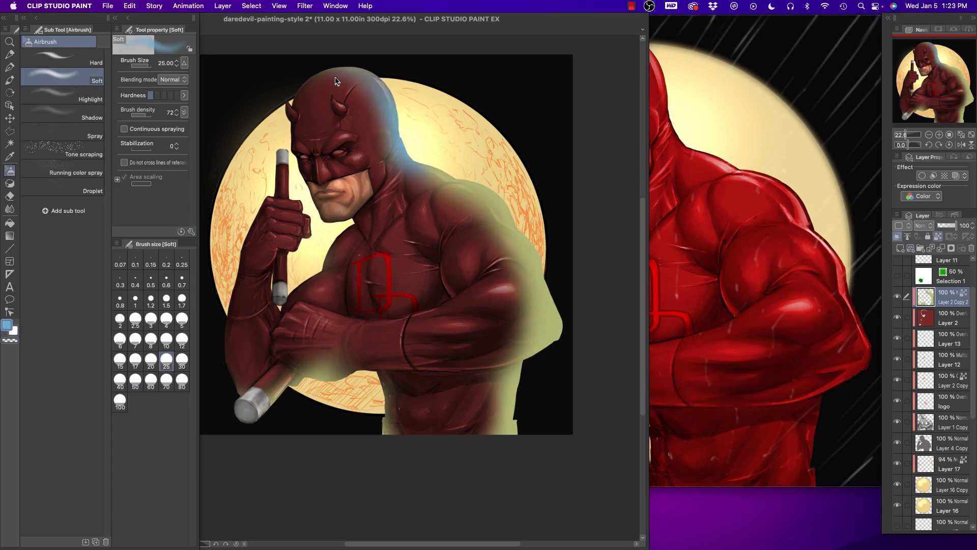
key(bracketright)
key(bracketright)
key(bracketright)
mouse_move(431, 173)
mouse_down()
mouse_move(465, 202)
mouse_move(548, 369)
mouse_move(511, 190)
mouse_move(523, 328)
mouse_up()
mouse_move(408, 430)
mouse_down()
mouse_move(367, 321)
mouse_move(291, 339)
mouse_move(257, 389)
mouse_up()
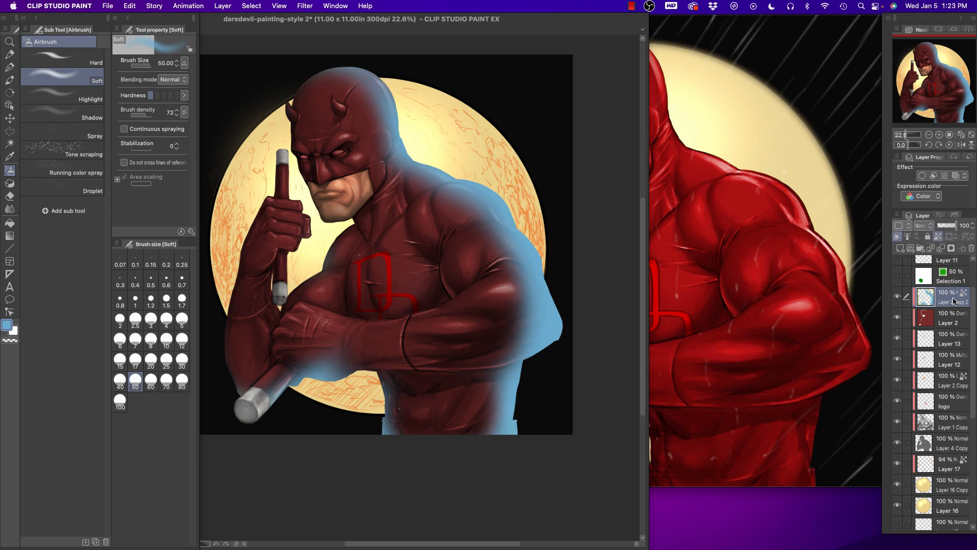
Try the Glow dodge, Add, Overlay, Soft light and Hard light blending modes on Layer 2 Copy 2
click(924, 225)
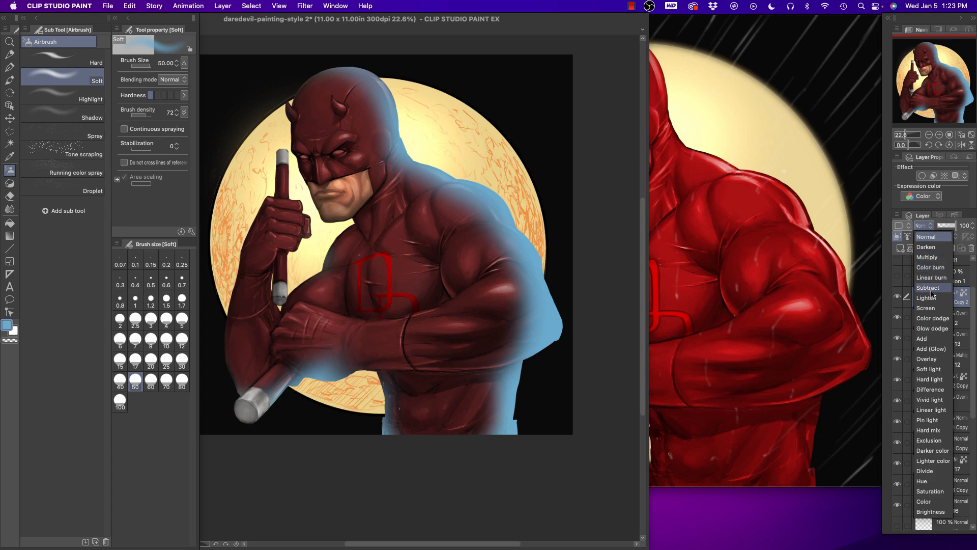
click(932, 329)
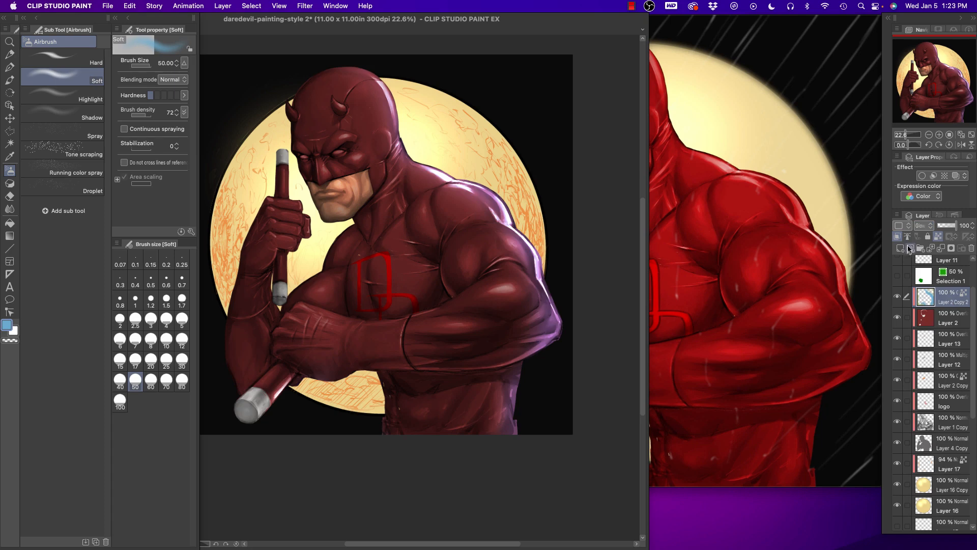
click(924, 228)
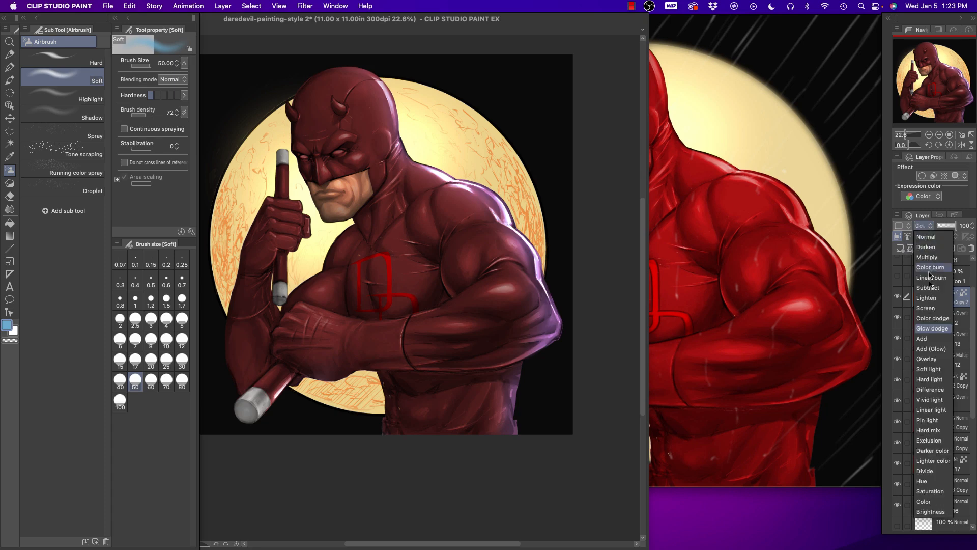
click(927, 339)
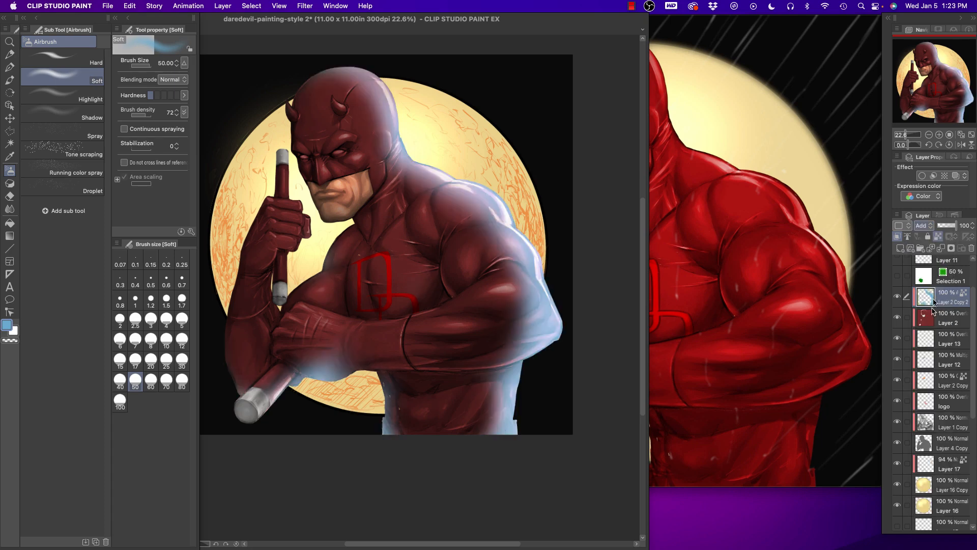
click(924, 228)
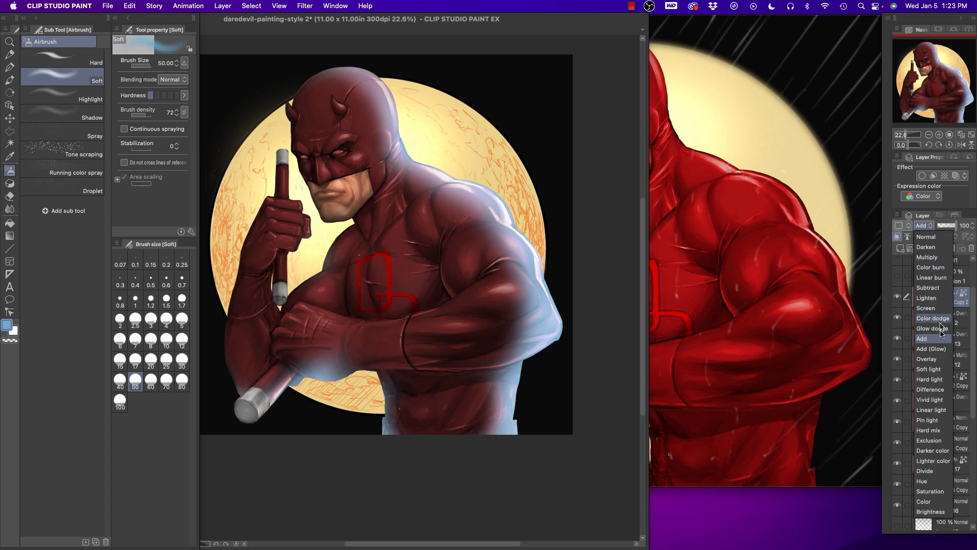
click(942, 358)
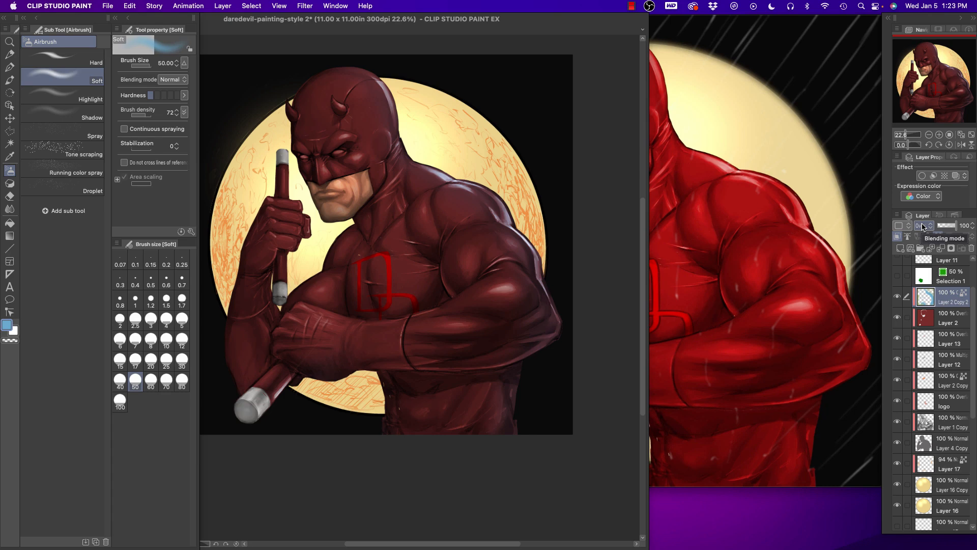
click(924, 227)
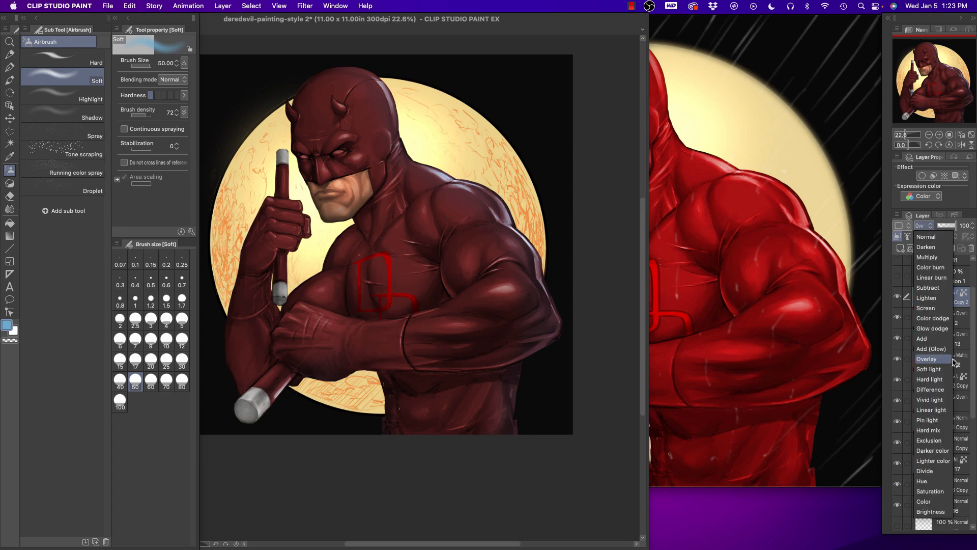
click(939, 369)
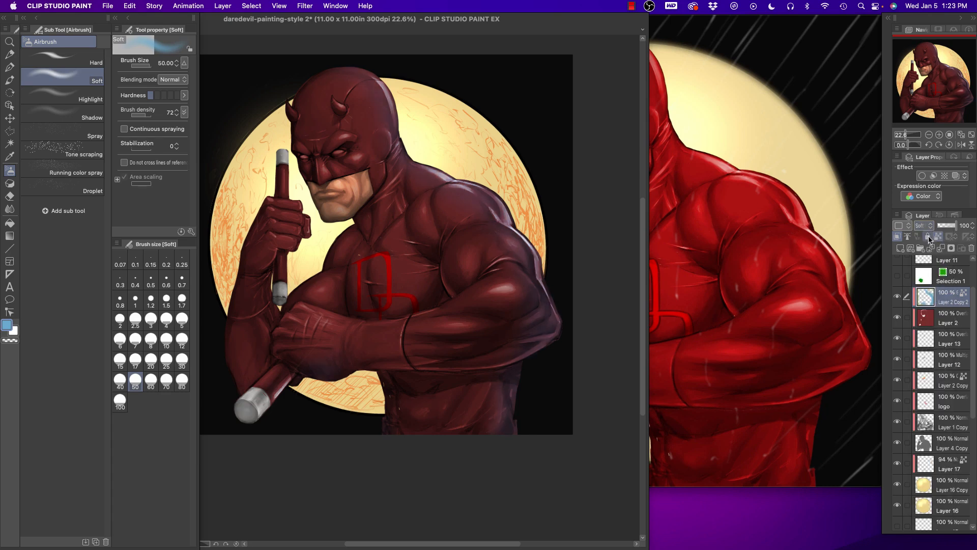
click(929, 229)
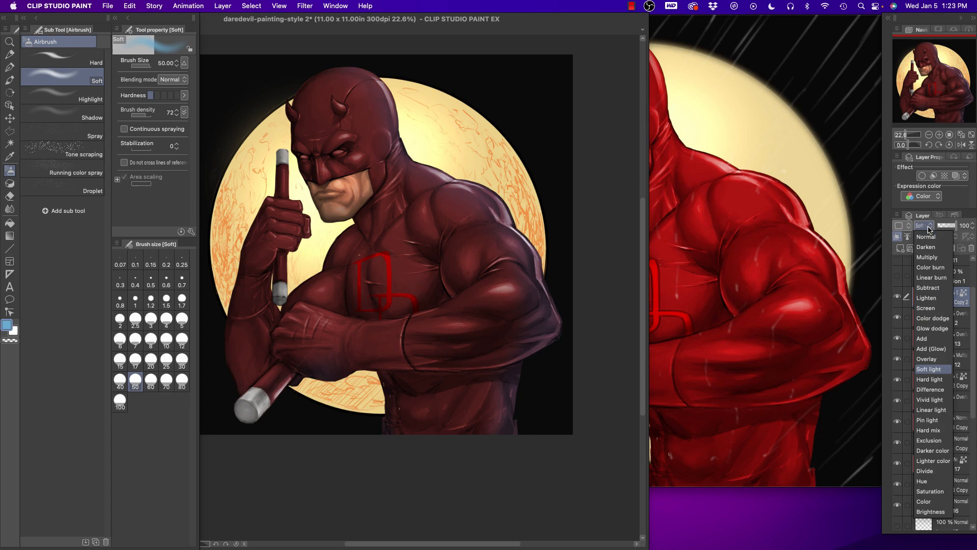
click(945, 380)
Set the blending mode of Layer 2 Copy 2 to Vivid light
click(930, 227)
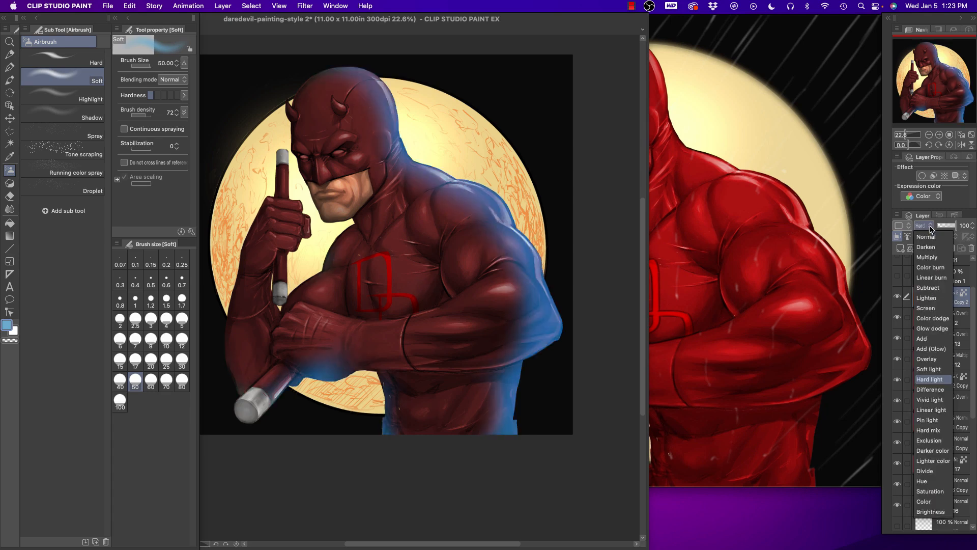
click(929, 399)
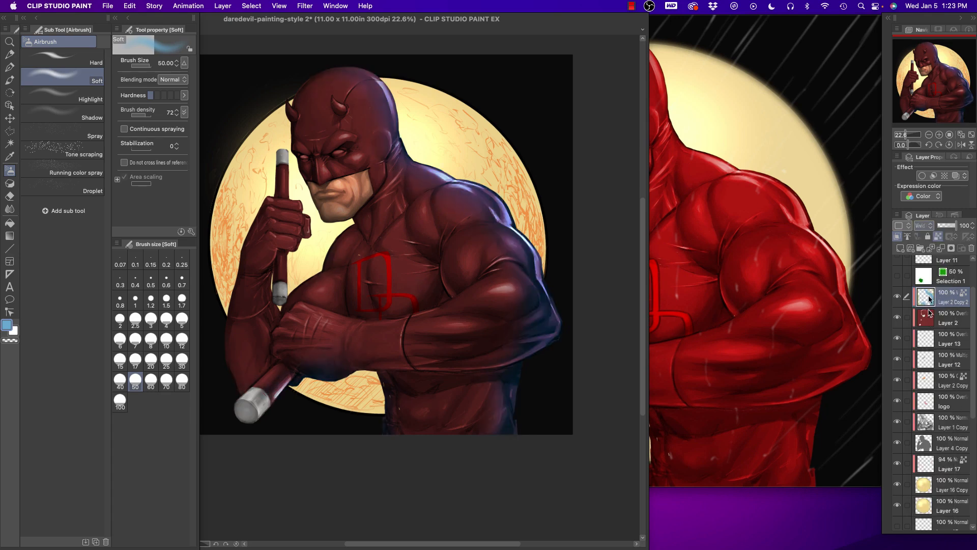
scroll(466, 247, down, 2)
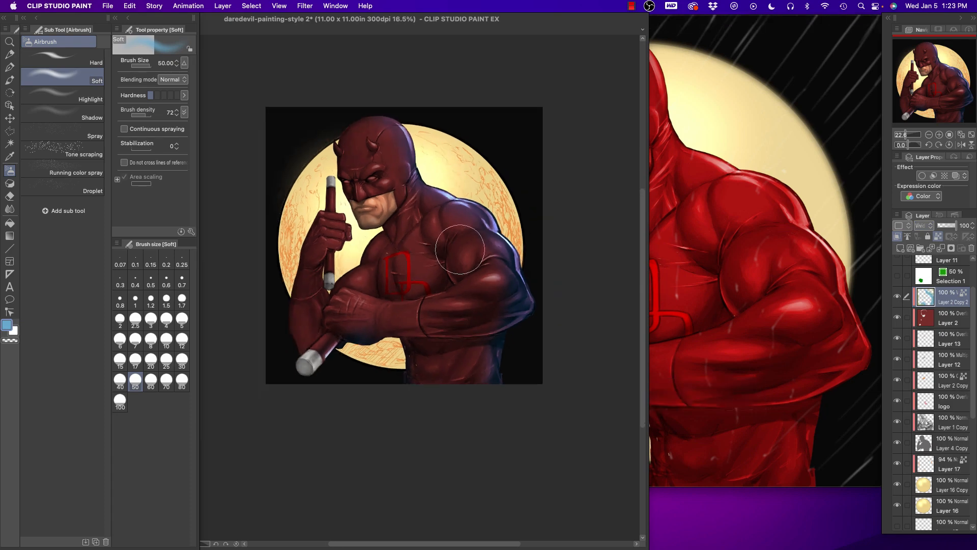
scroll(347, 213, up, 2)
Switch to QuickTime Player to compare the finished painting with the current one, and return to Clip Studio Paint
click(705, 235)
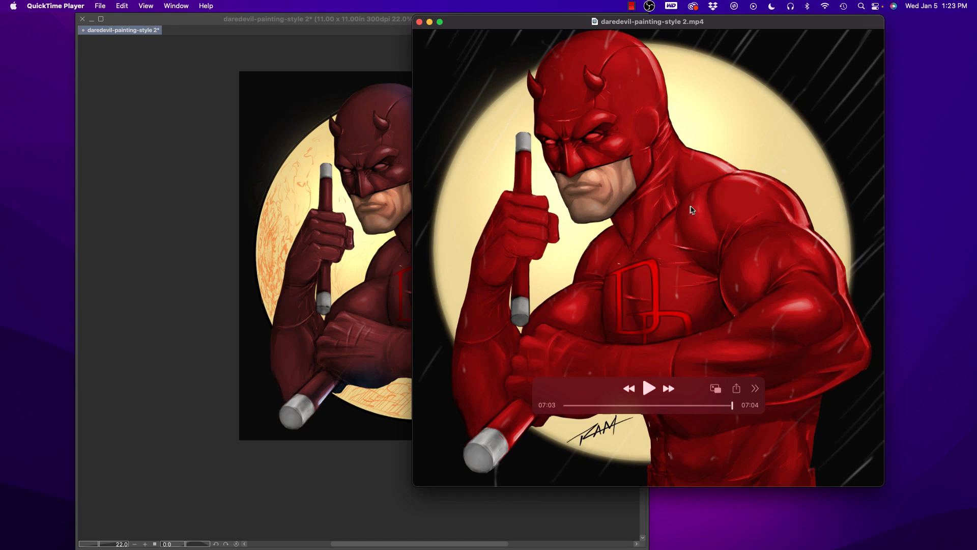
click(193, 190)
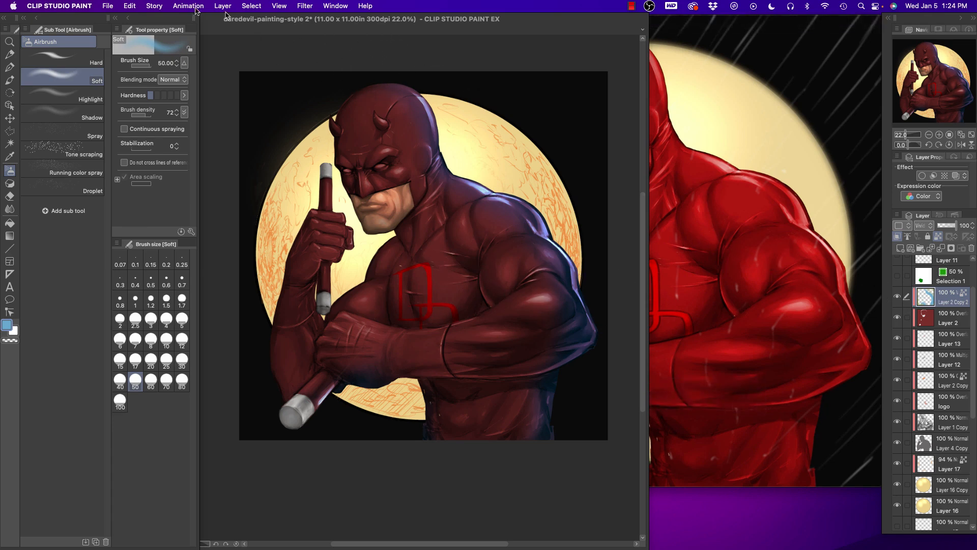
click(126, 7)
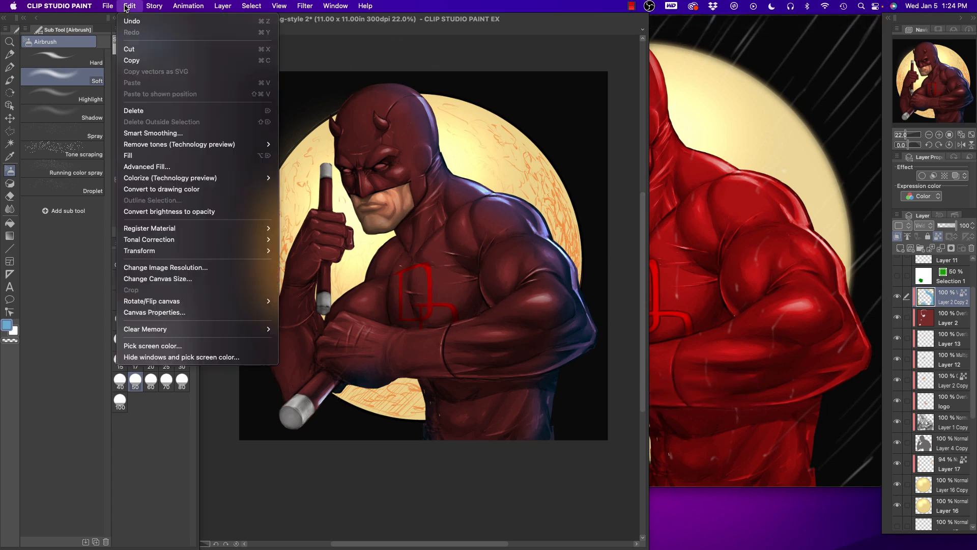
click(126, 6)
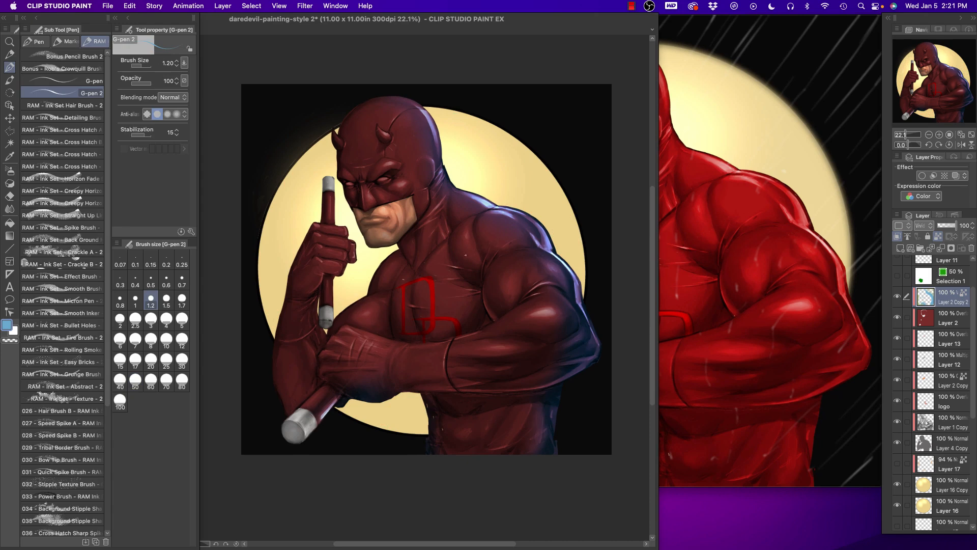
click(687, 289)
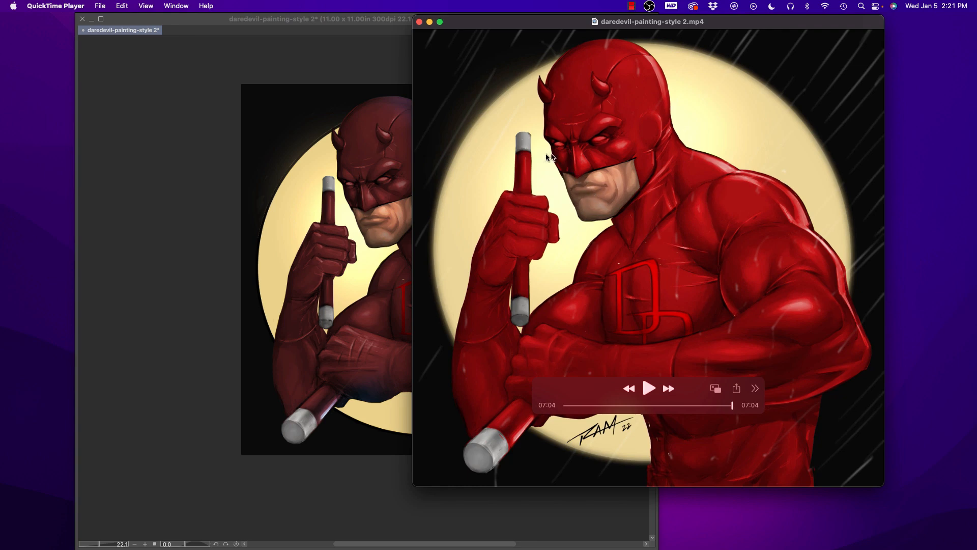
click(311, 135)
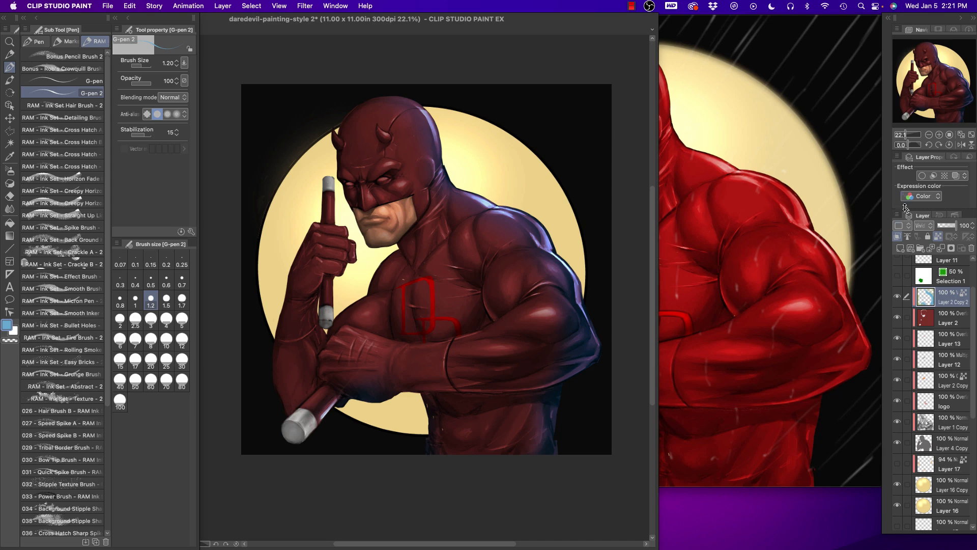
Enlarge the layer list and select all figure layers from Layer 4 Copy up to Layer 2 Copy 2
drag(904, 210, 902, 128)
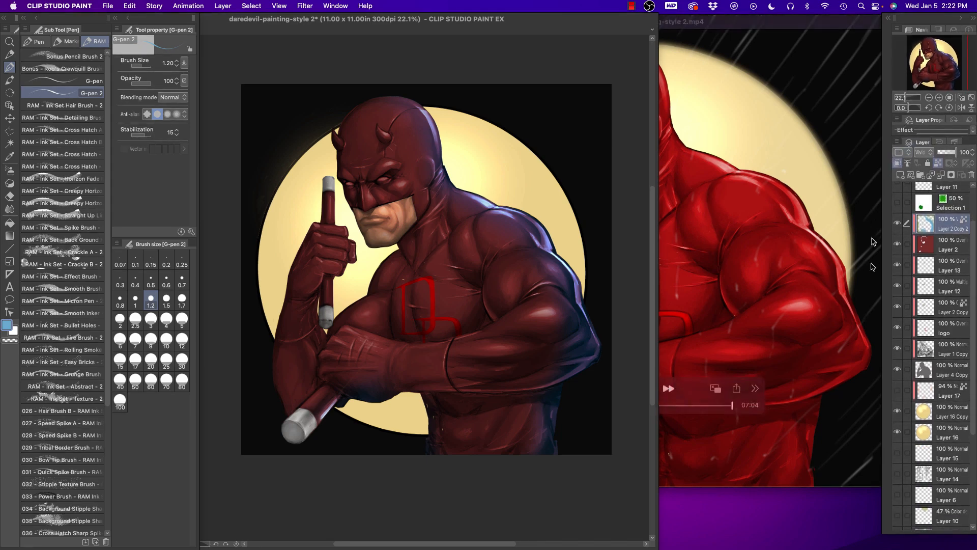
click(950, 372)
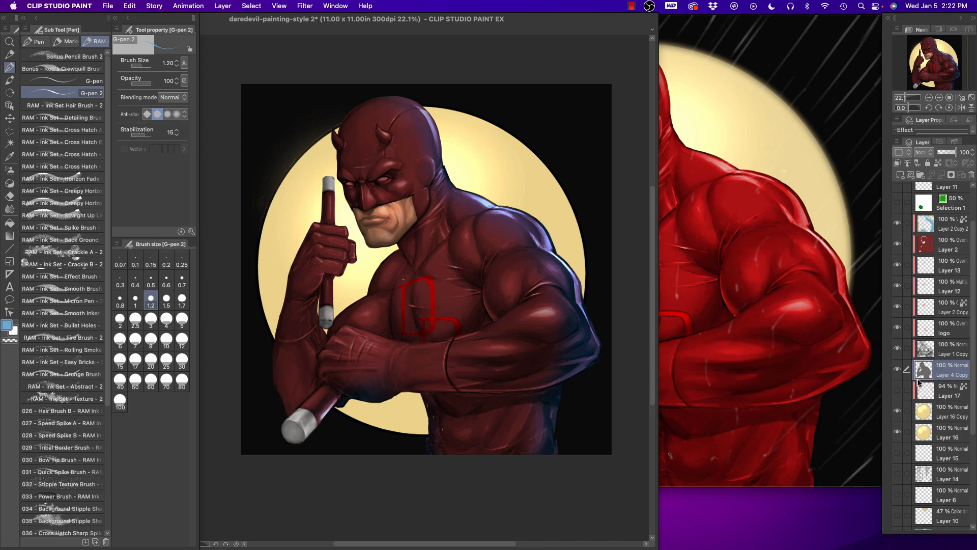
shift+click(950, 222)
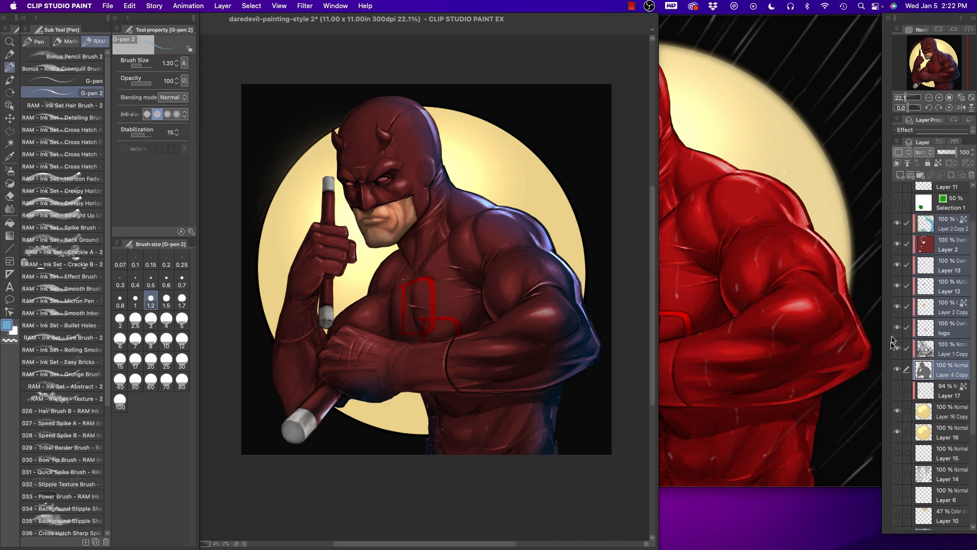
mouse_move(872, 360)
Select the figure's masked head with a freehand Lasso outline running along the jaw and neck
click(9, 41)
drag(346, 115, 360, 102)
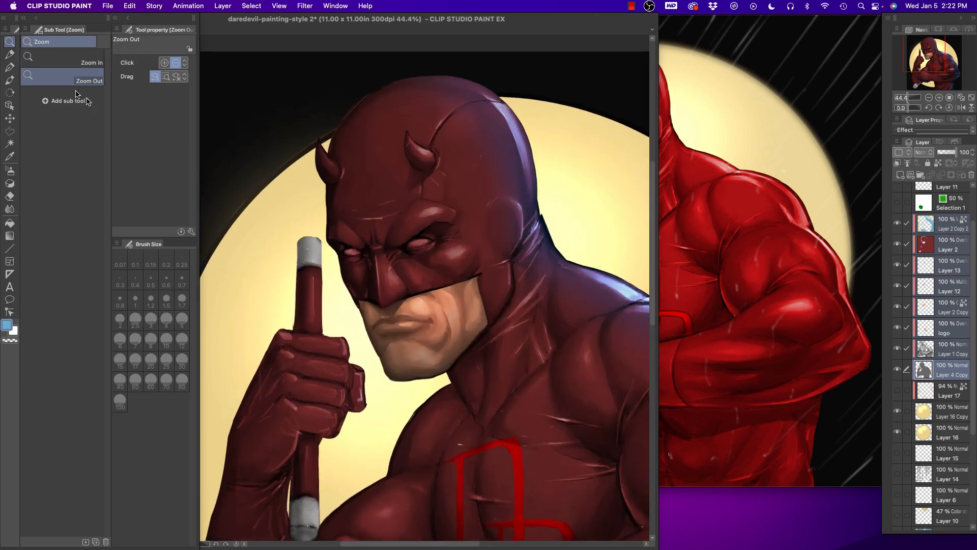
click(9, 131)
click(36, 94)
mouse_move(331, 100)
mouse_down()
mouse_move(388, 58)
mouse_move(490, 58)
mouse_move(547, 109)
mouse_move(563, 171)
mouse_move(552, 225)
mouse_move(509, 310)
mouse_move(431, 380)
mouse_move(383, 382)
mouse_move(345, 308)
mouse_move(293, 150)
mouse_move(315, 104)
mouse_up()
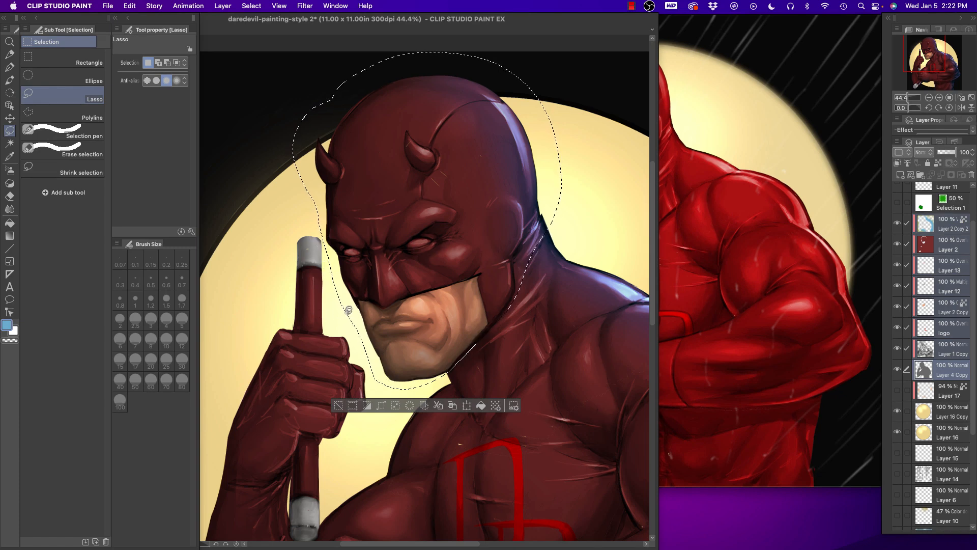
Scale the selected head down to 94%, shift it slightly to fit the neck, and apply the transformation
key(super+t)
drag(307, 65, 314, 73)
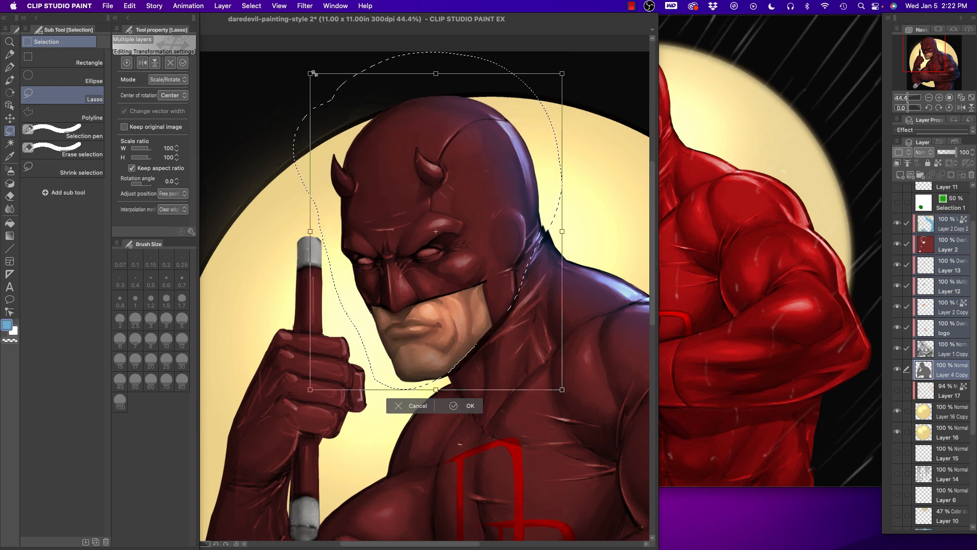
drag(383, 227, 381, 219)
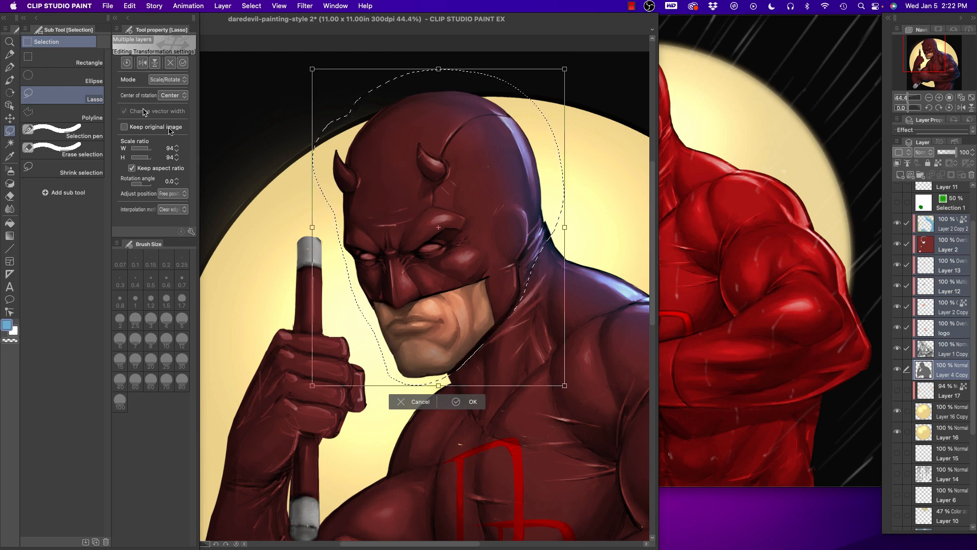
click(43, 59)
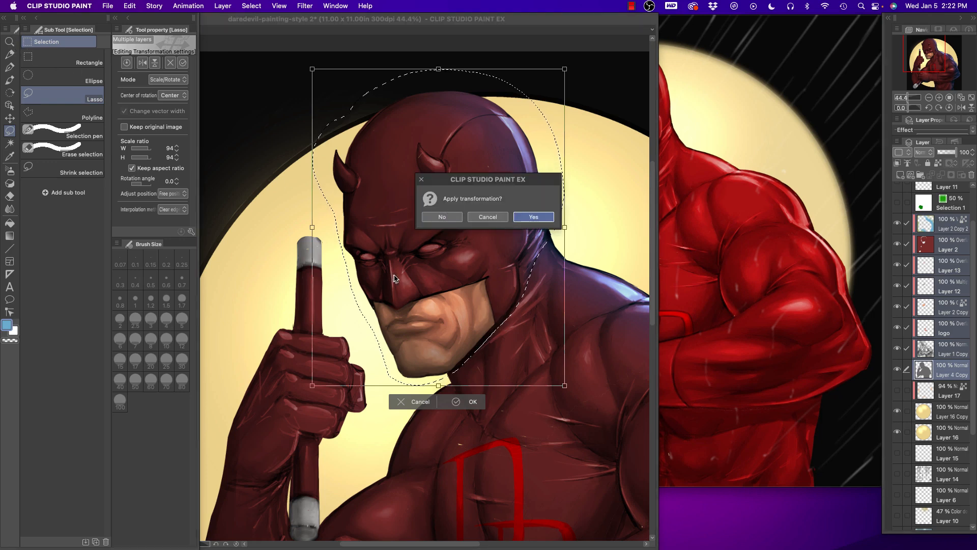
key(Return)
Examine the resized head's proportions against the whole figure
key(ctrl+alt+space)
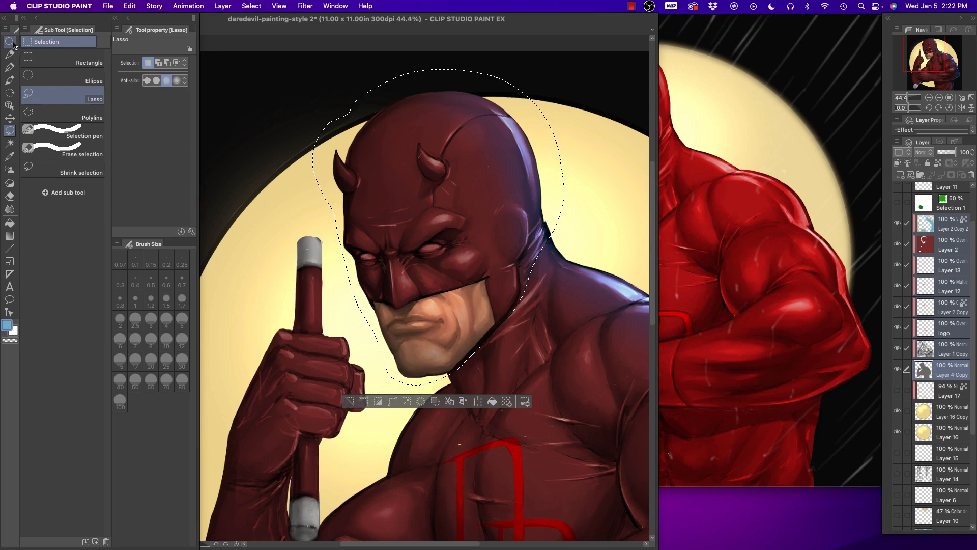
click(292, 232)
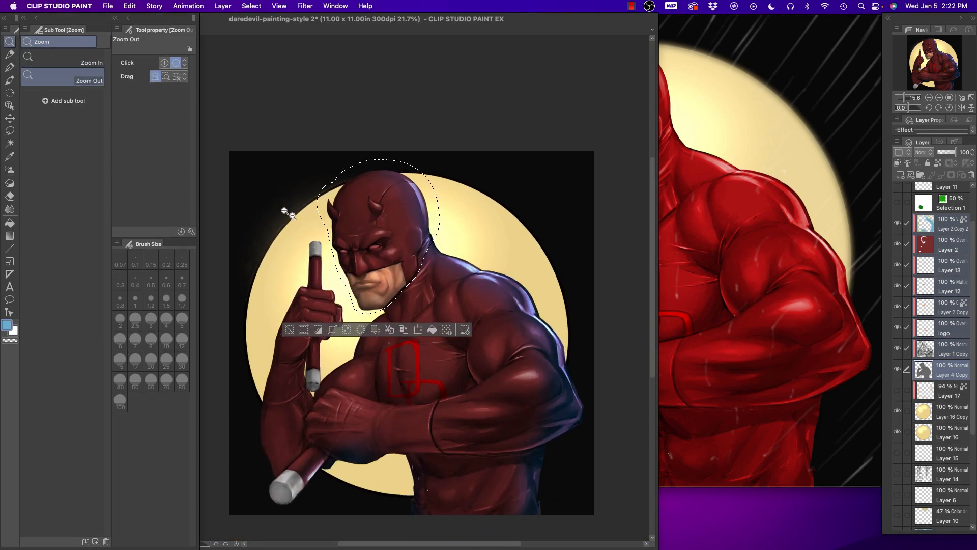
click(265, 249)
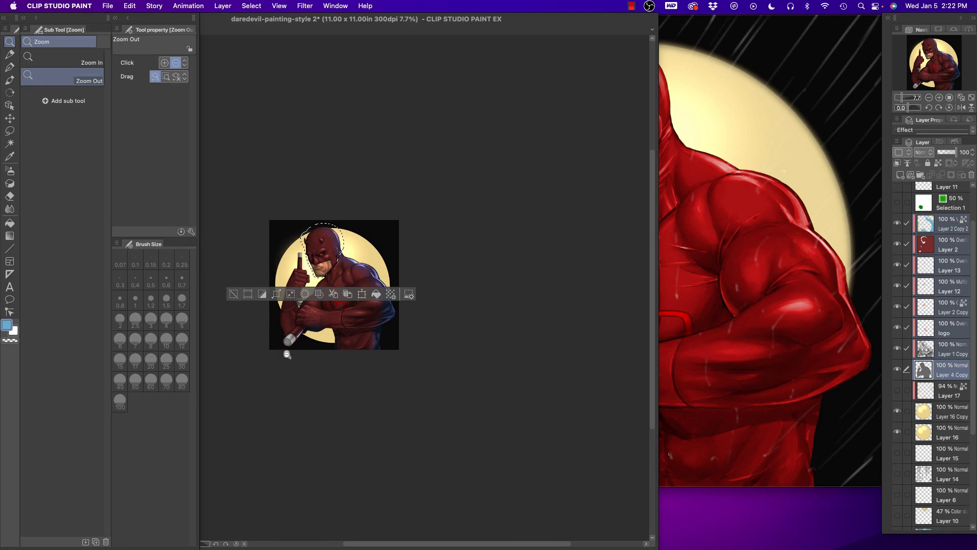
click(288, 352)
mouse_move(284, 380)
mouse_down()
mouse_move(326, 347)
mouse_move(367, 341)
mouse_up()
scroll(382, 294, up, 2)
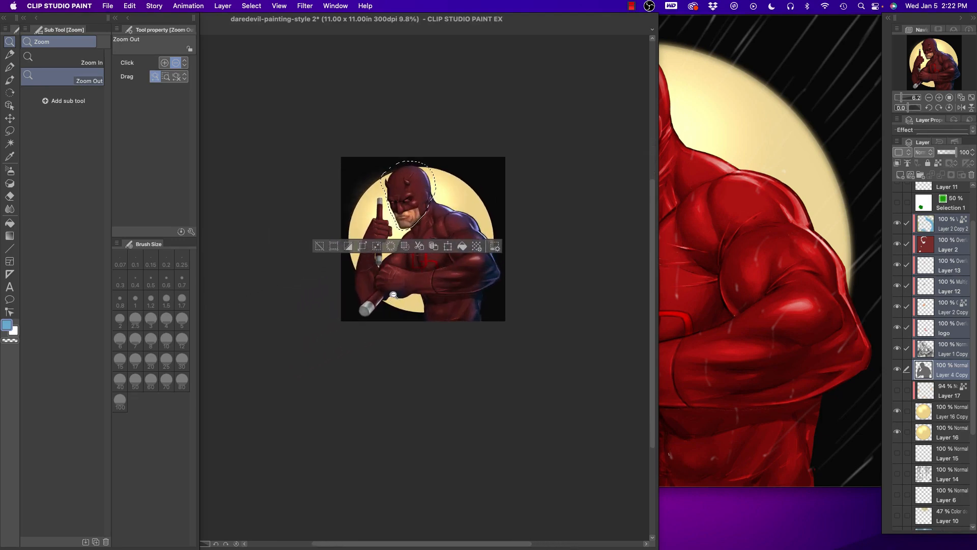
scroll(386, 283, up, 3)
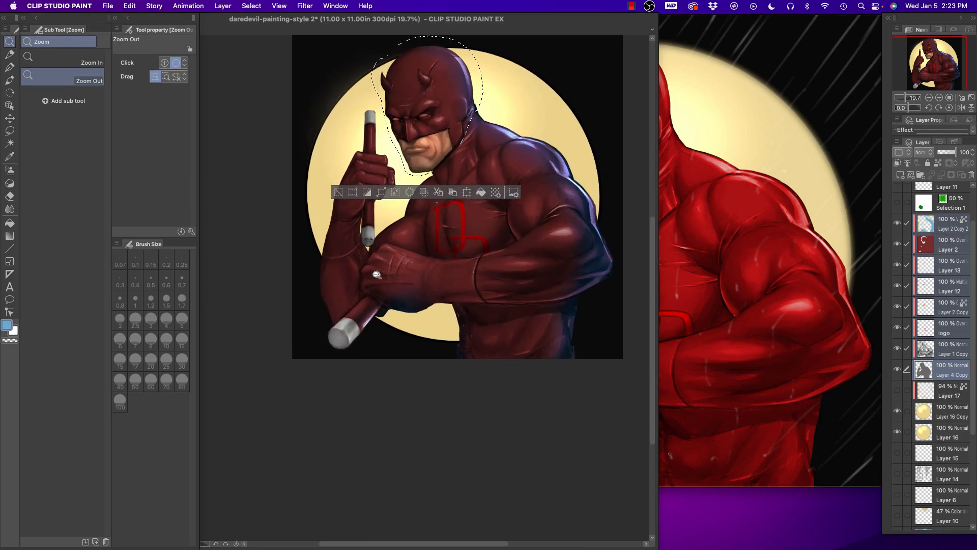
drag(382, 288, 351, 345)
scroll(358, 333, up, 1)
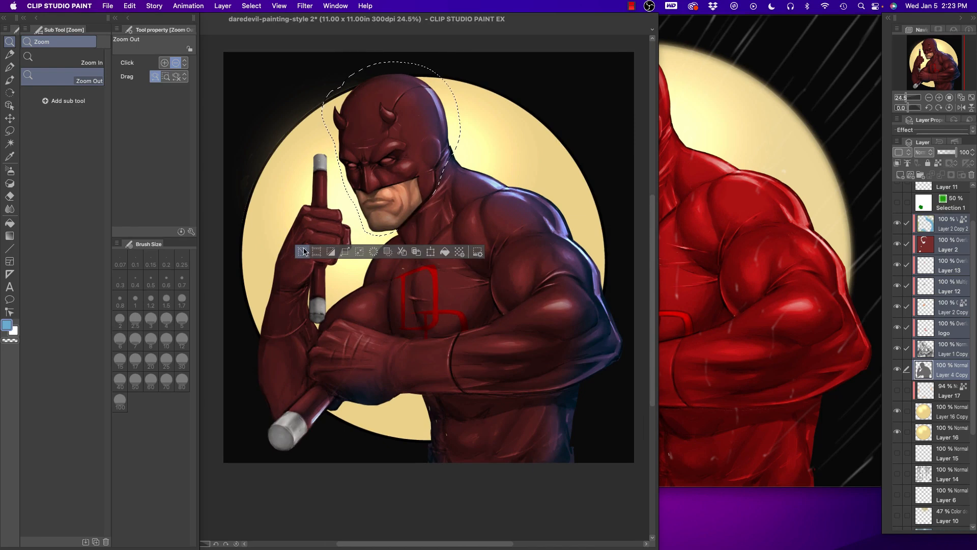
Clear the head selection and compare the head before and after resizing, keeping the smaller version
click(303, 252)
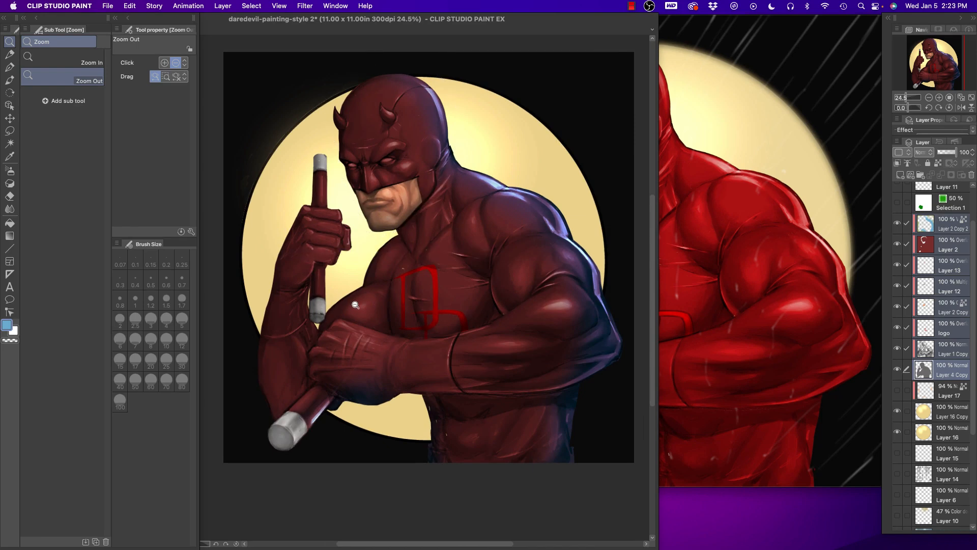
key(super+z)
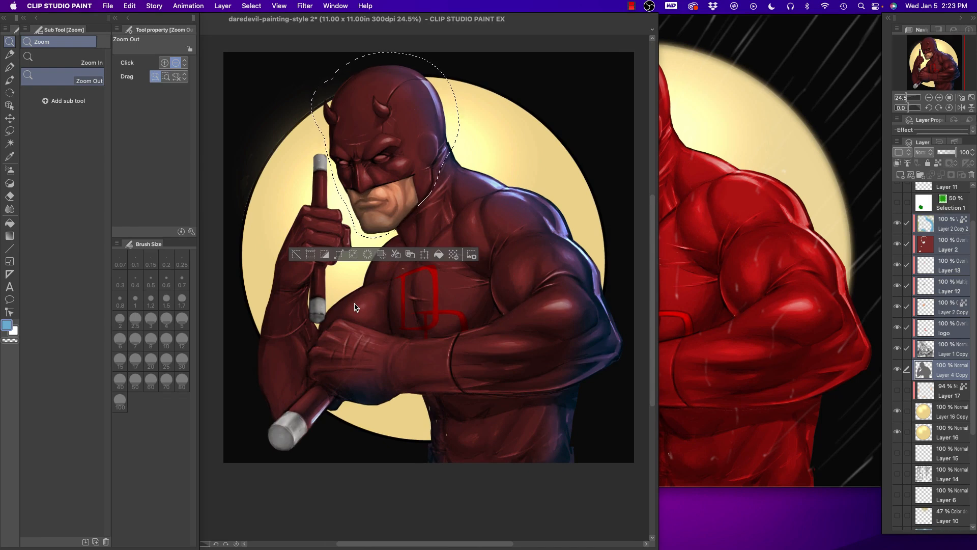
key(super+z)
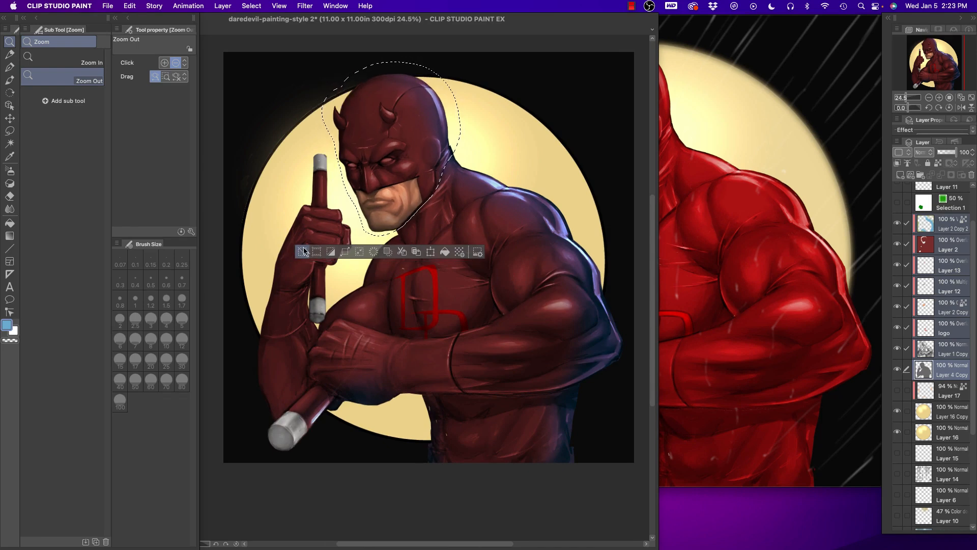
key(super+z)
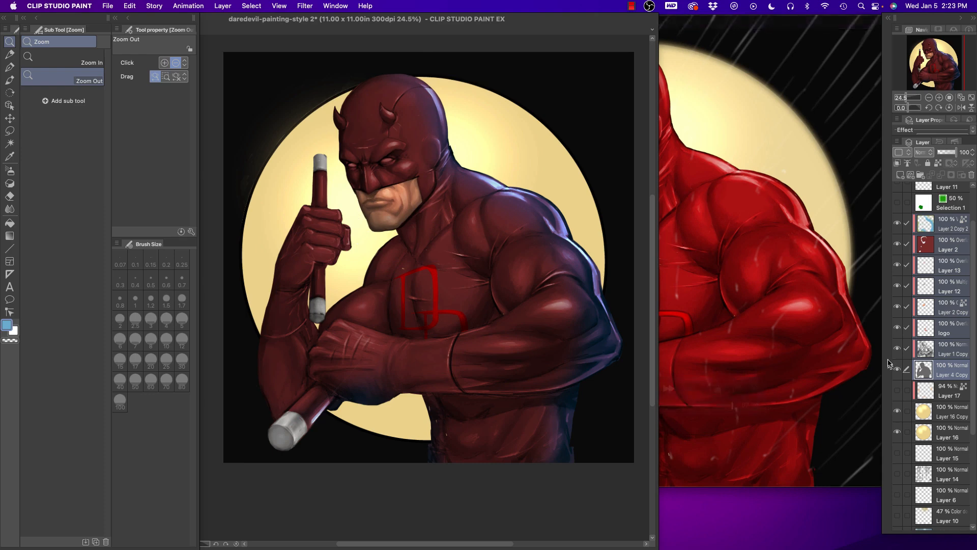
Erase the stray dark spur behind the neck on Layer 4 Copy, using G-pen 2 with transparent colour at size 1.2
mouse_move(880, 330)
drag(427, 112, 452, 118)
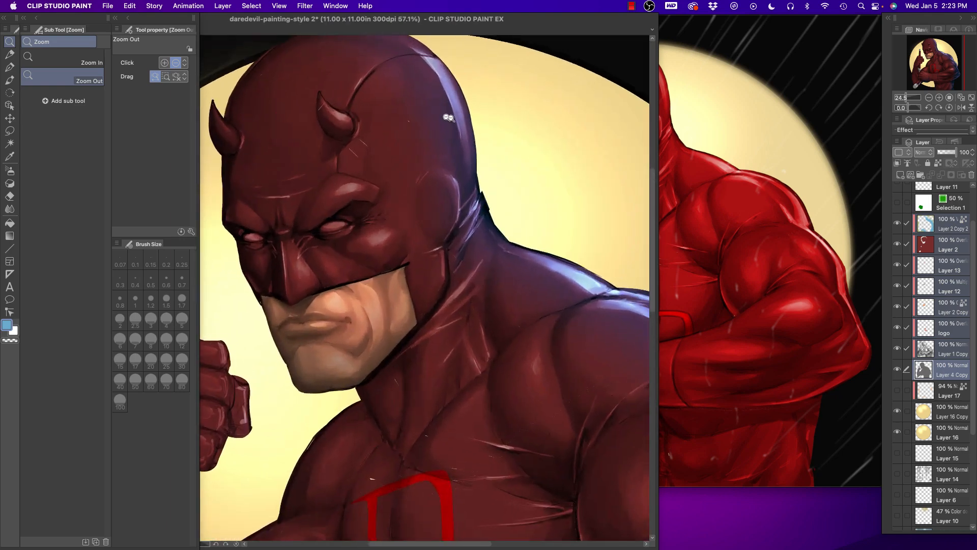
drag(355, 223, 380, 236)
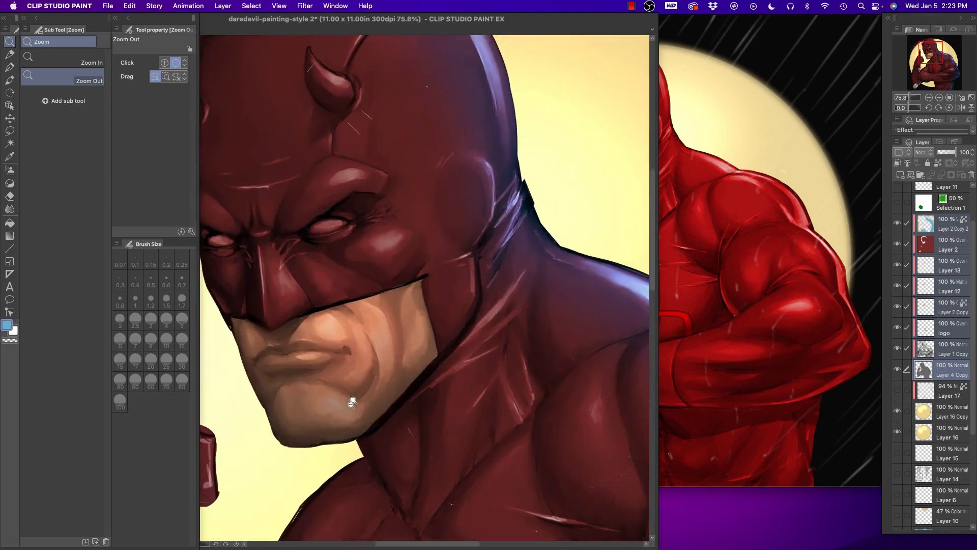
click(937, 373)
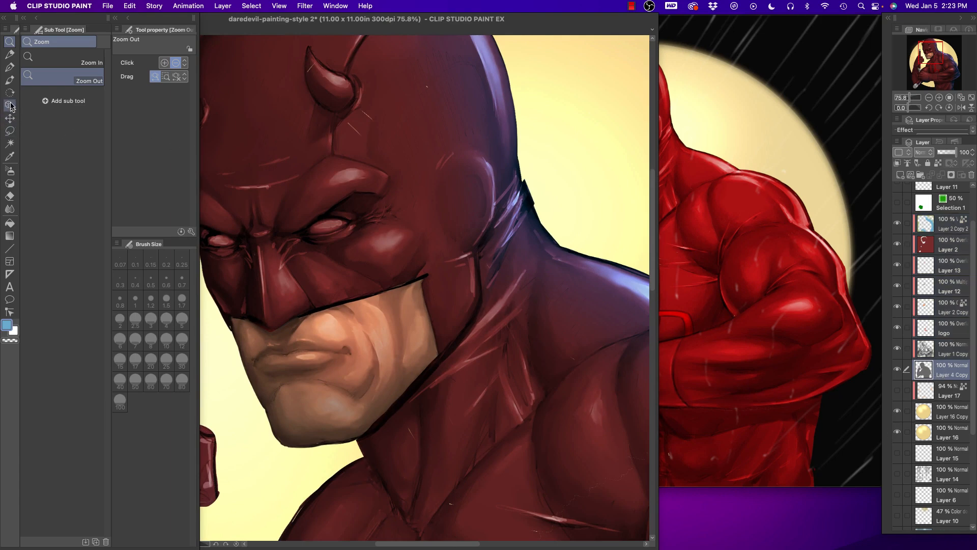
click(10, 67)
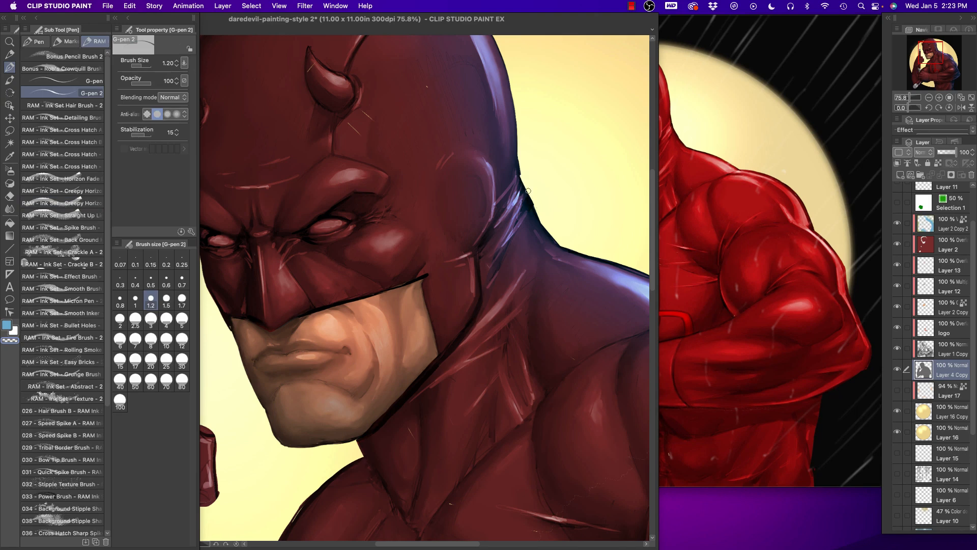
drag(520, 176, 534, 206)
drag(310, 350, 332, 322)
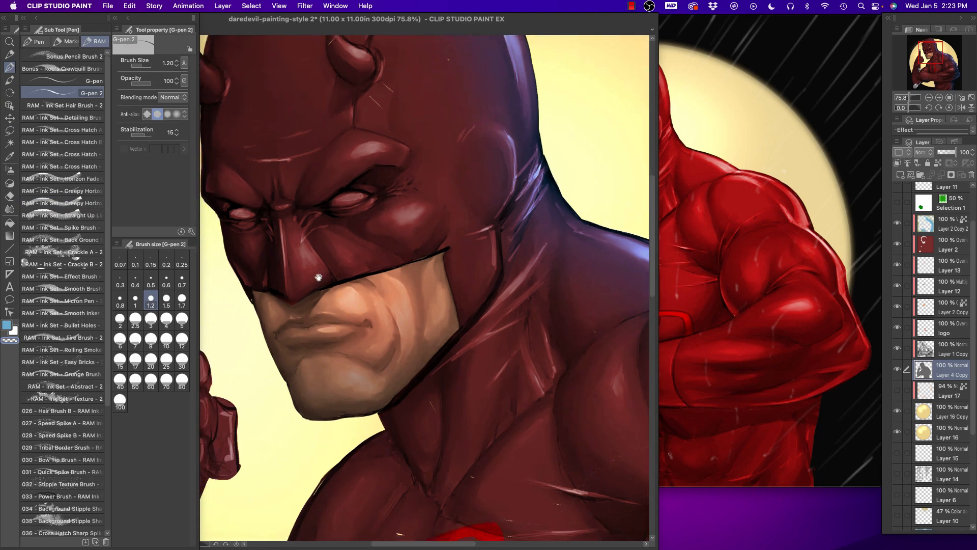
Review the whole figure, return to Clip Studio Paint, and widen the illustration window over the finished reference painting
click(9, 42)
drag(340, 233, 306, 239)
drag(275, 307, 307, 252)
drag(278, 336, 306, 324)
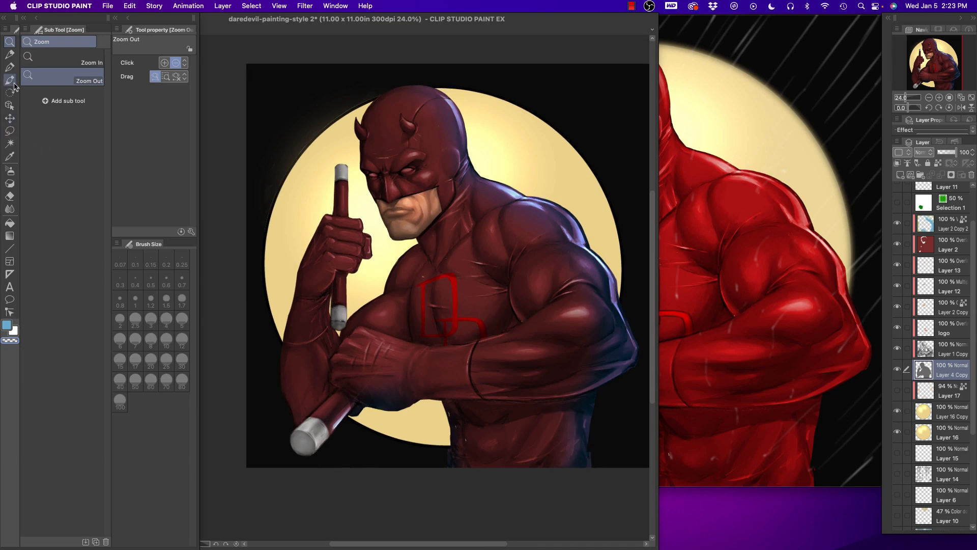
click(10, 66)
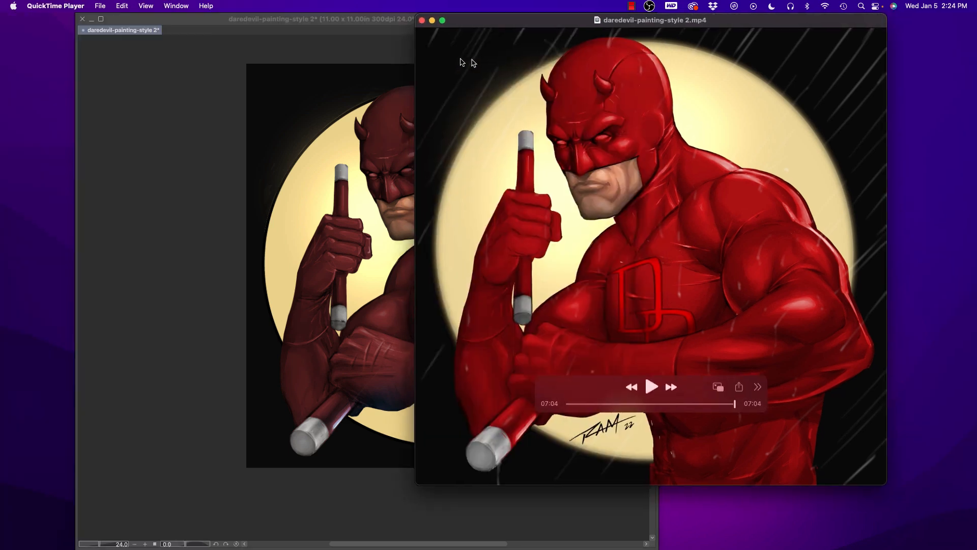
click(657, 513)
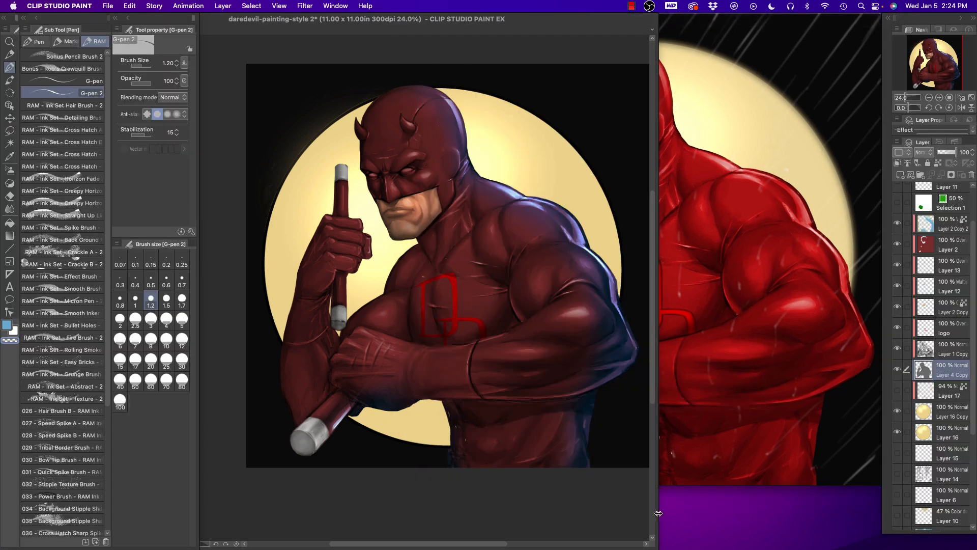
drag(659, 513, 884, 512)
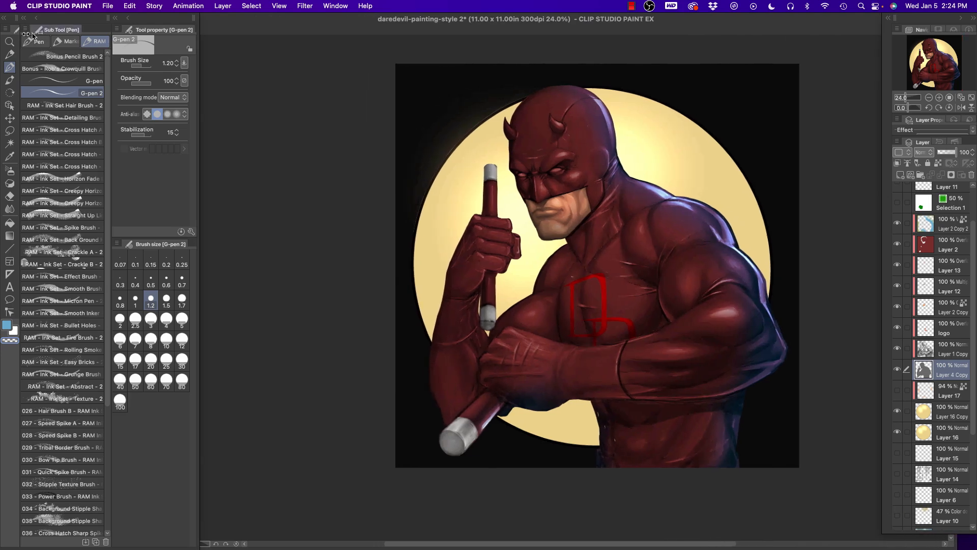
Make the rain streaks on Layer 11 visible over the illustration
click(10, 42)
drag(531, 252, 422, 283)
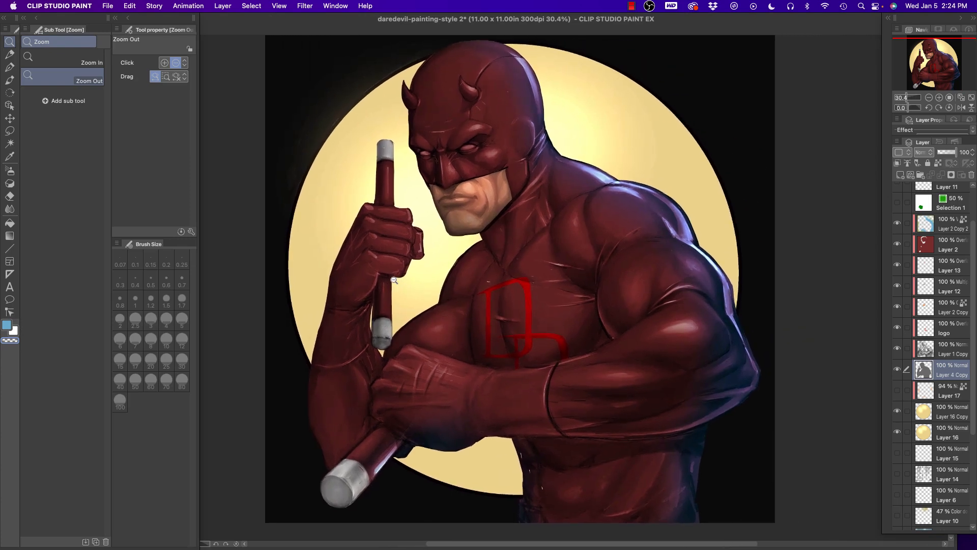
scroll(968, 285, up, 3)
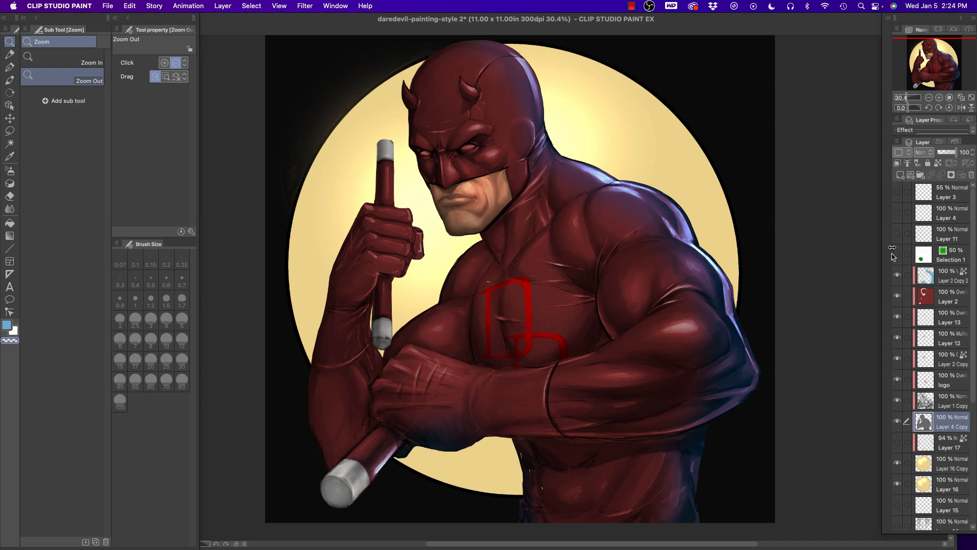
click(897, 234)
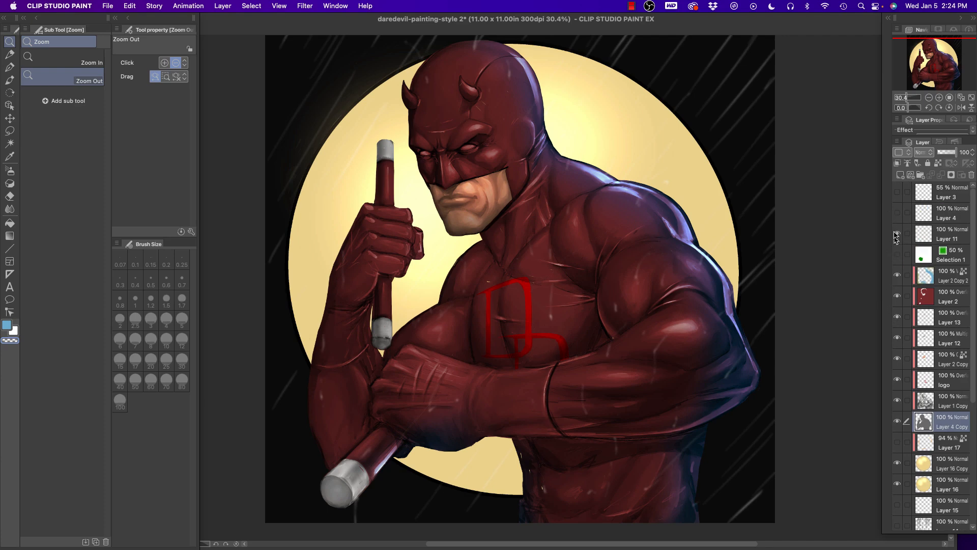
Identify the chest emblem's layer by toggling layer visibility, then set the logo layer's blending mode to Multiply
click(897, 358)
click(897, 358)
click(897, 334)
click(898, 380)
click(948, 381)
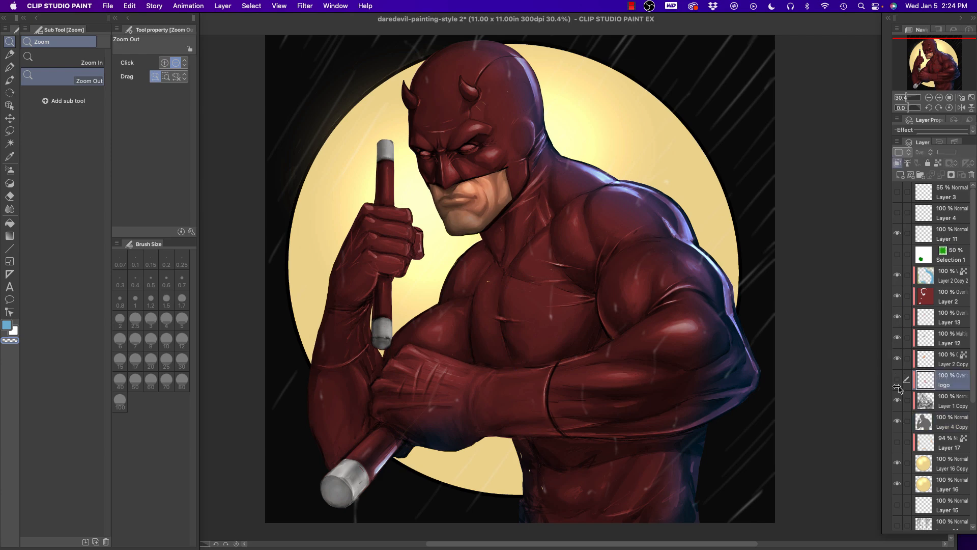
click(897, 379)
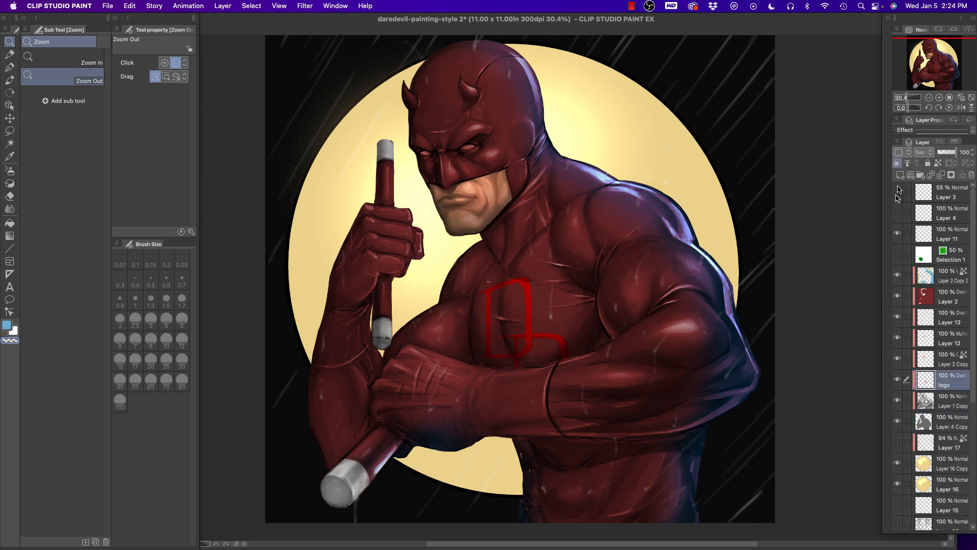
click(921, 152)
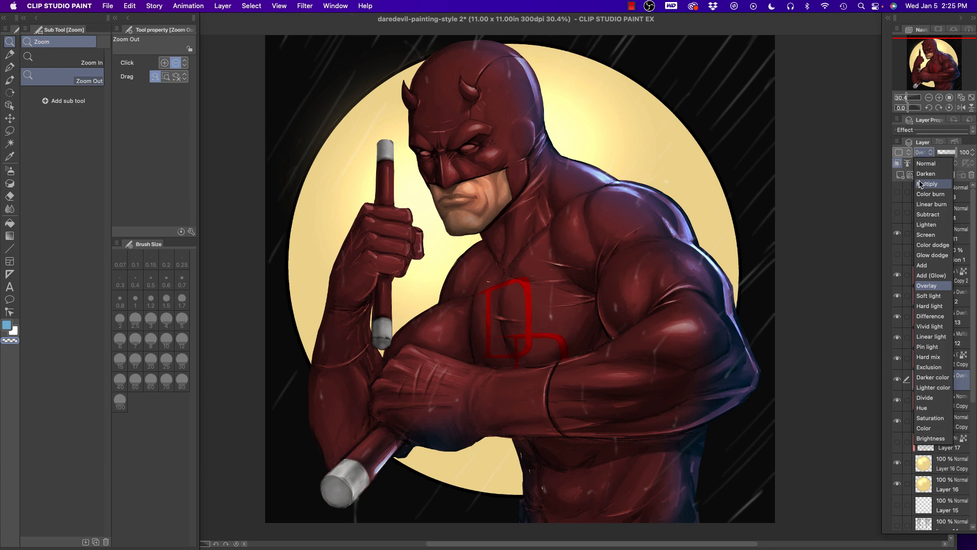
click(922, 184)
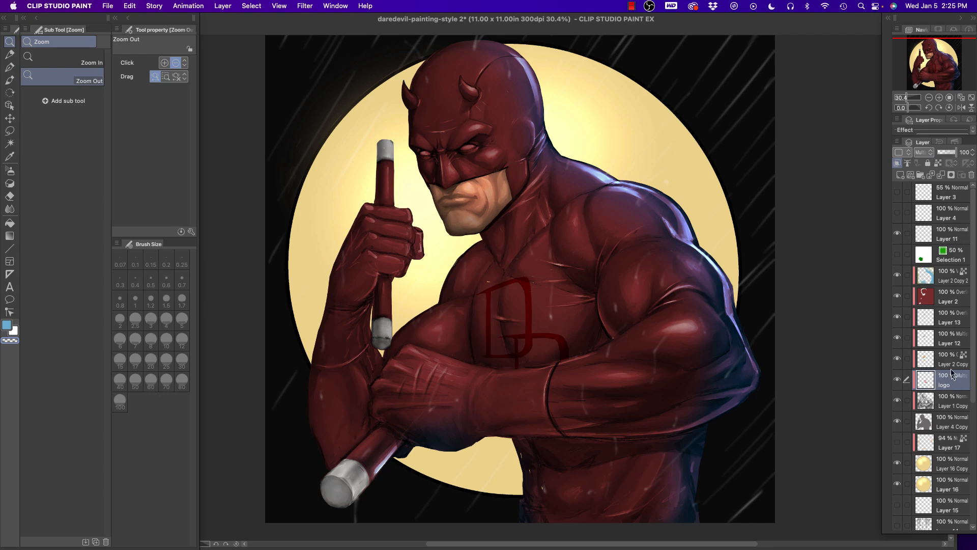
Duplicate the logo layer, set the copy's blending mode to Overlay, and reduce its opacity to 59%
click(901, 176)
click(923, 153)
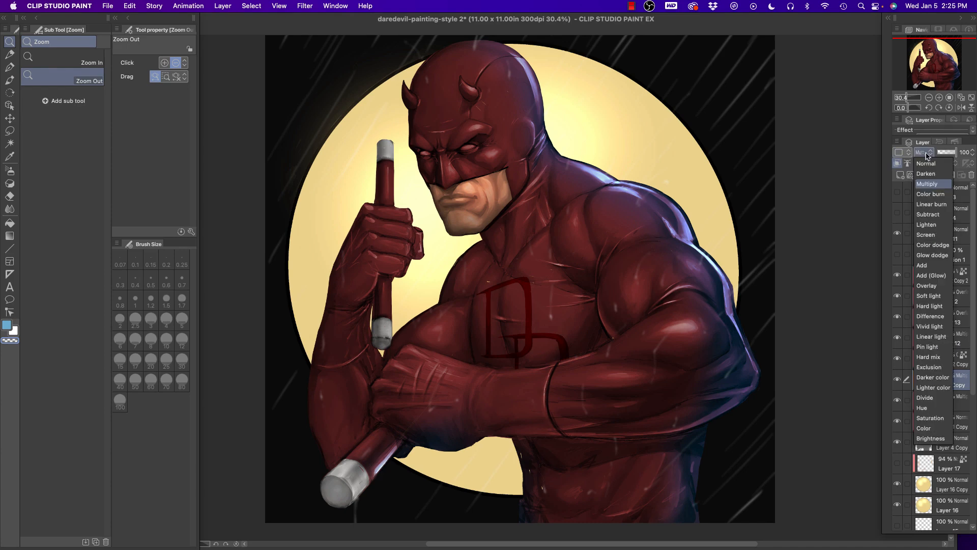
click(923, 286)
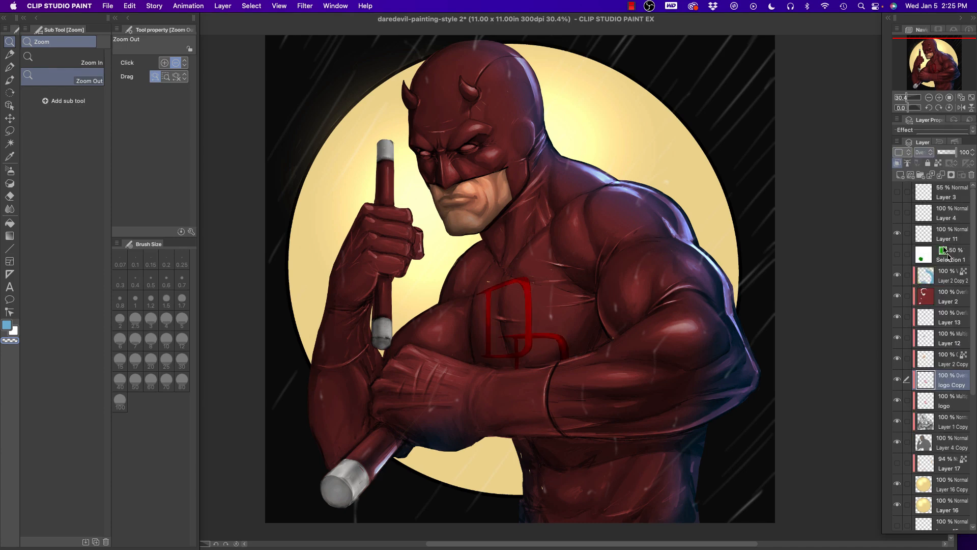
click(949, 156)
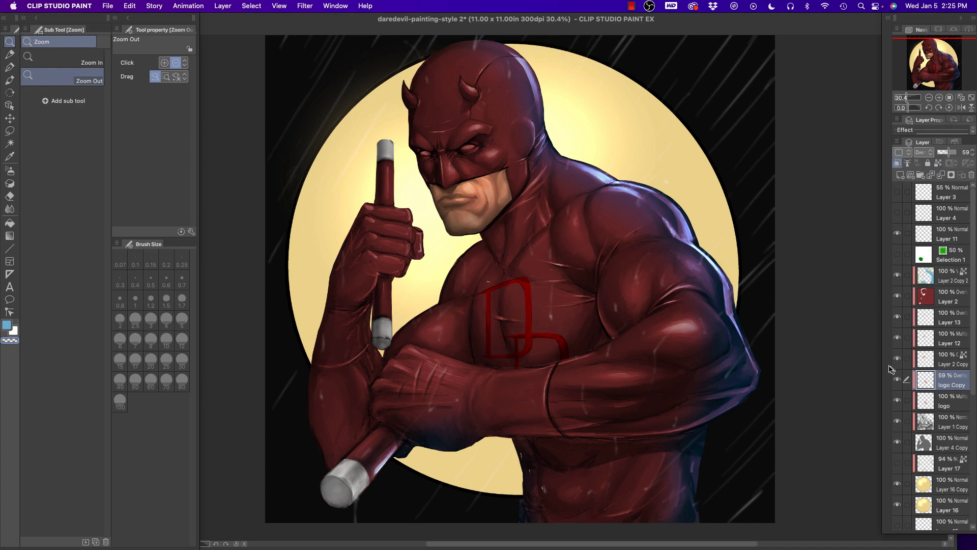